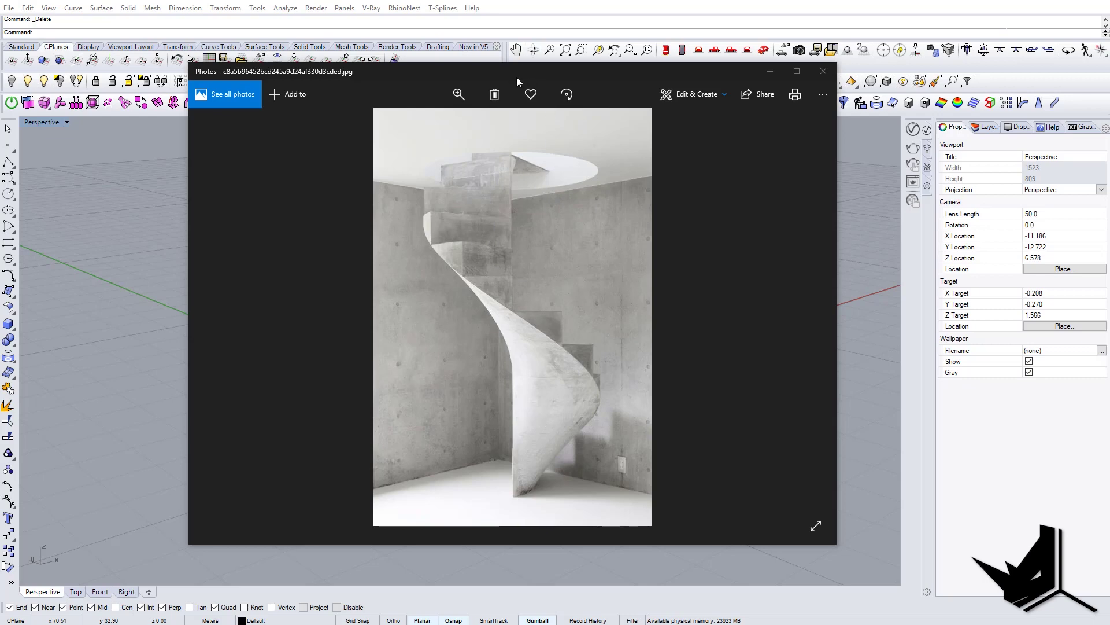
Move the reference photo off the modelling view and draw a vertical line 2.2 m high from the origin 0,0,0
left_click_drag(484, 70, 1109, 220)
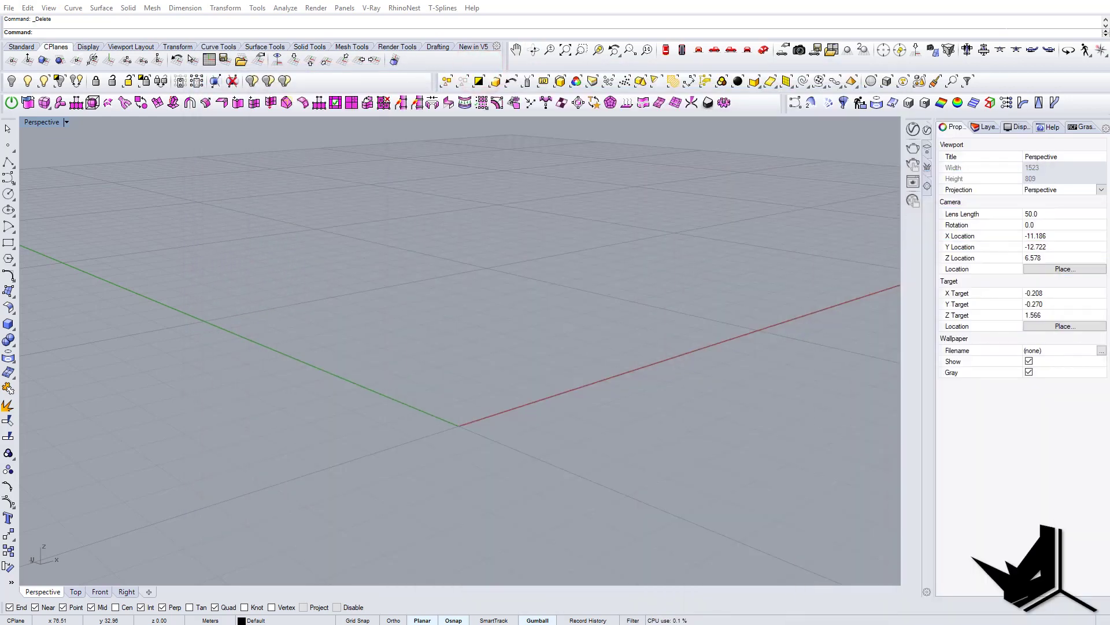
right_click_drag(399, 269, 459, 294)
type("line")
key("Return")
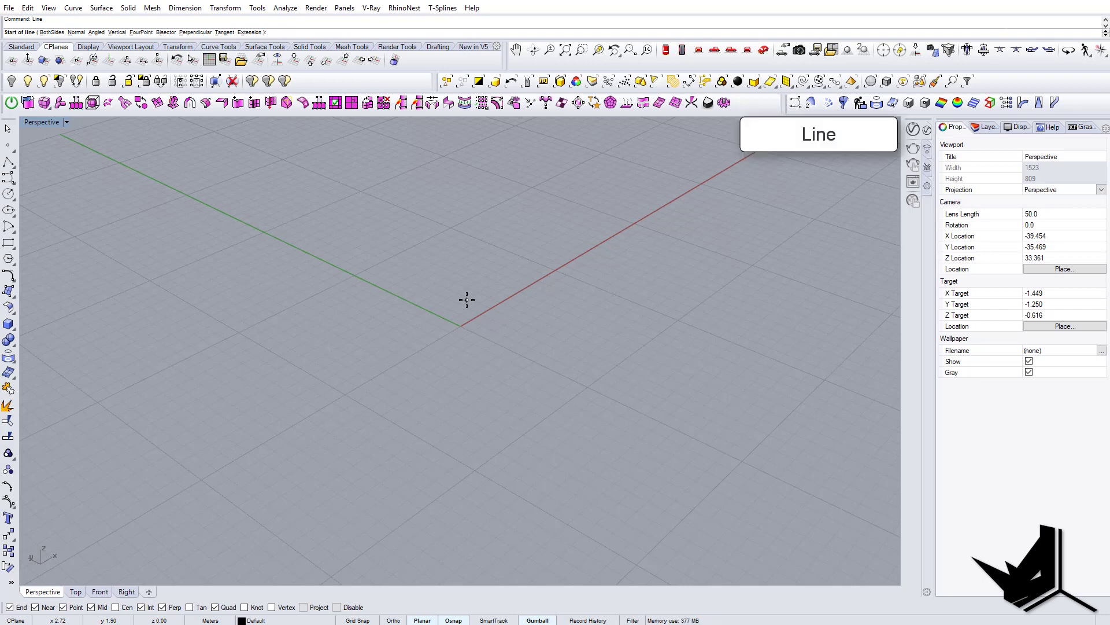
type("0,0,0")
key("Return")
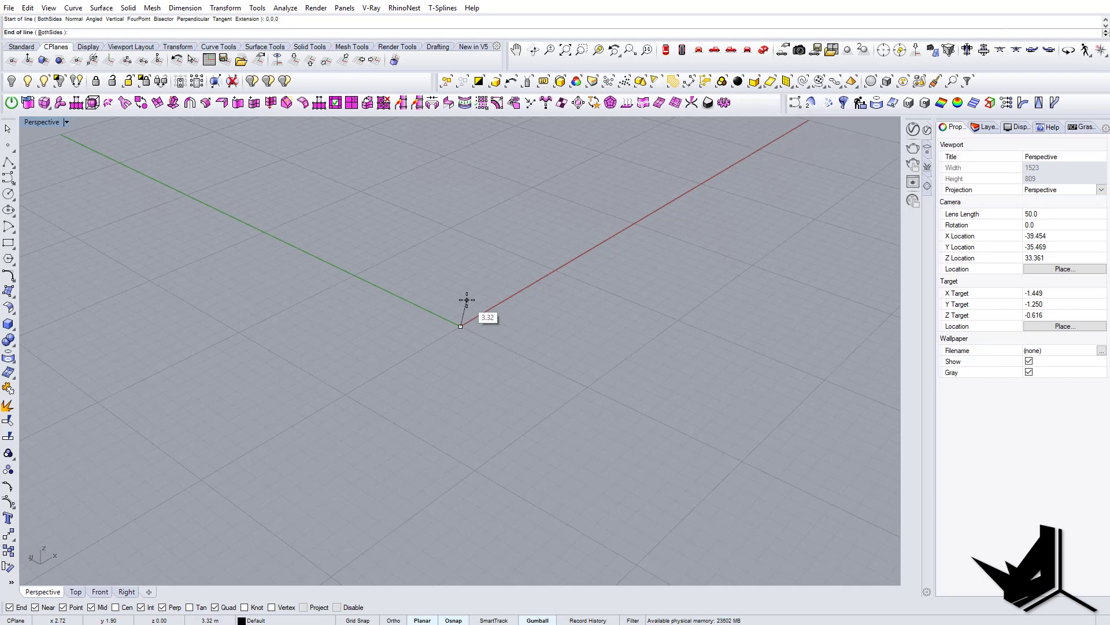
left_click(461, 326, "ctrl")
right_click_drag(473, 233, 458, 241, "shift")
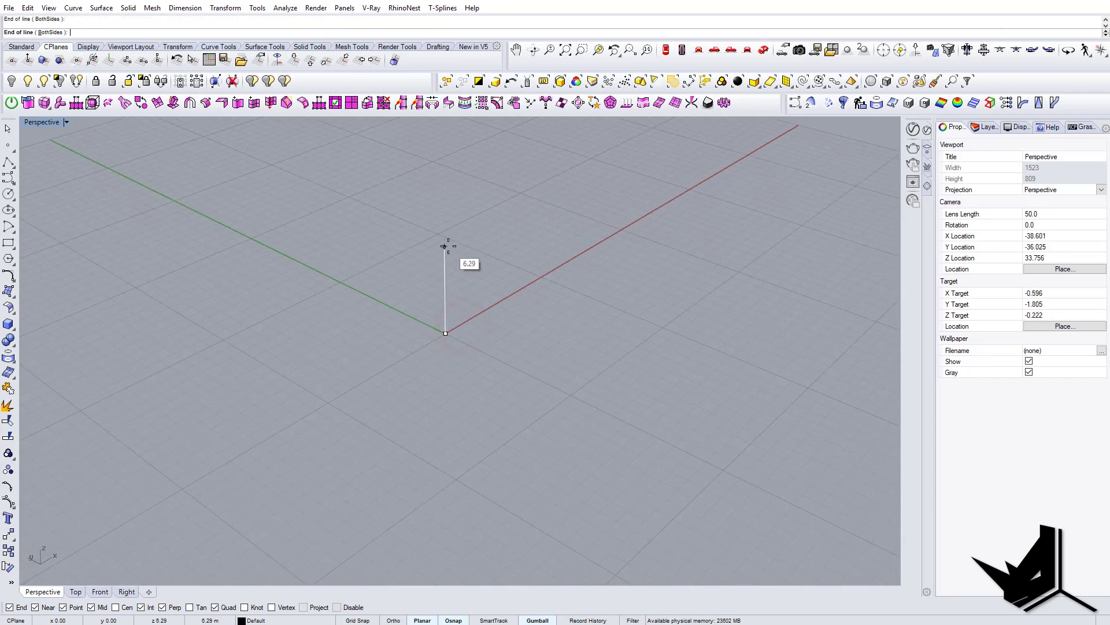
type("2.2")
key("Return")
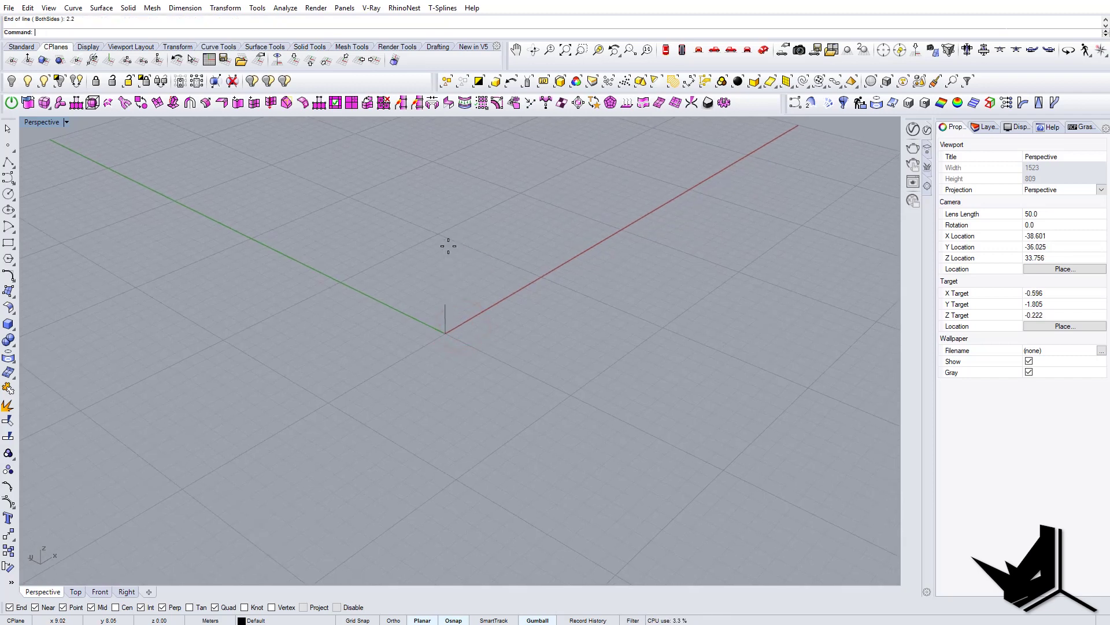
Divide the vertical line into 13 segments with point markers
scroll(432, 297, "up", 10)
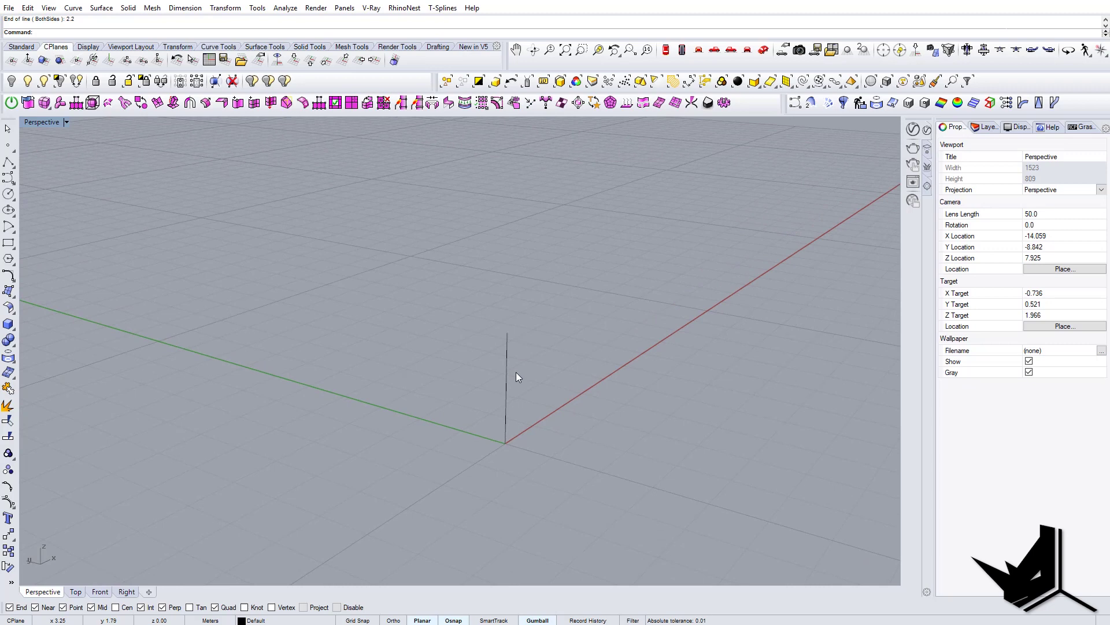
left_click_drag(536, 395, 453, 360)
type("Divide")
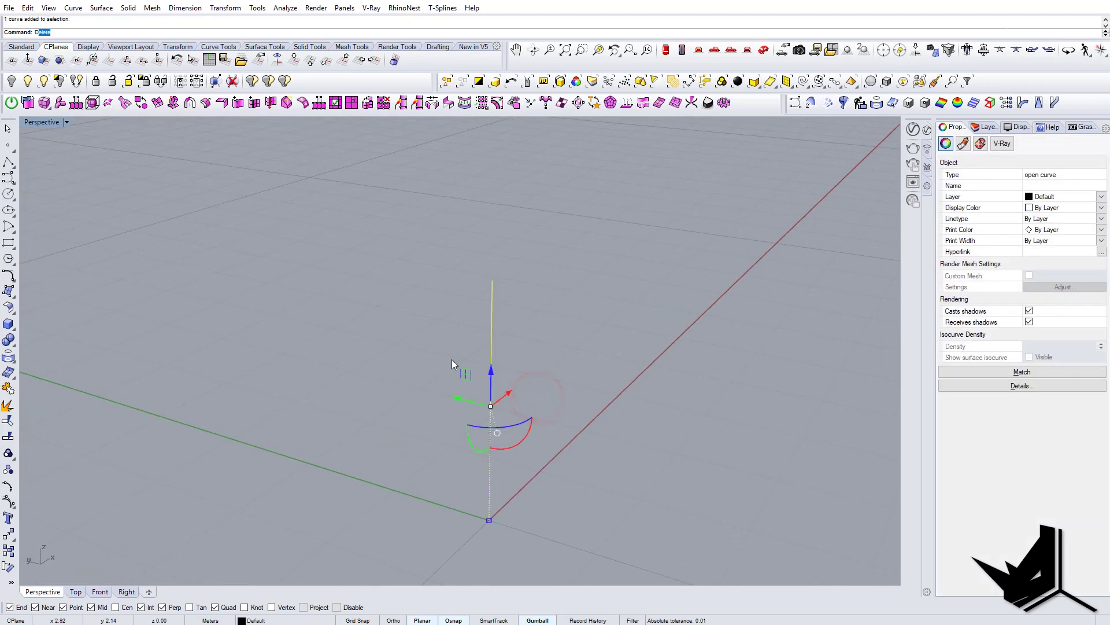
key("Return")
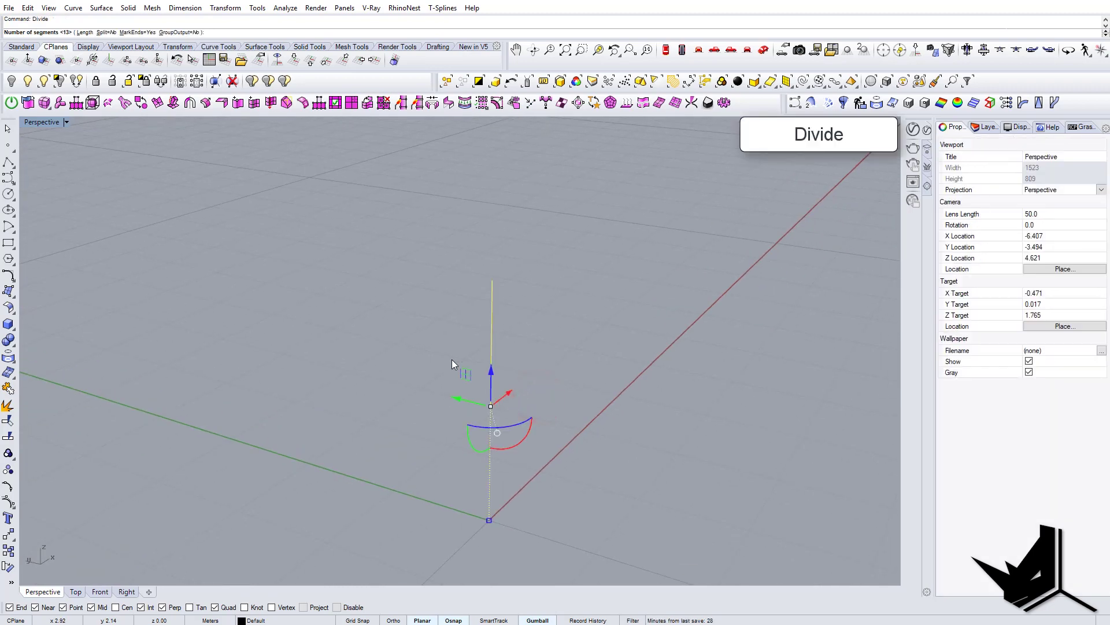
key("Return")
right_click_drag(537, 415, 545, 355)
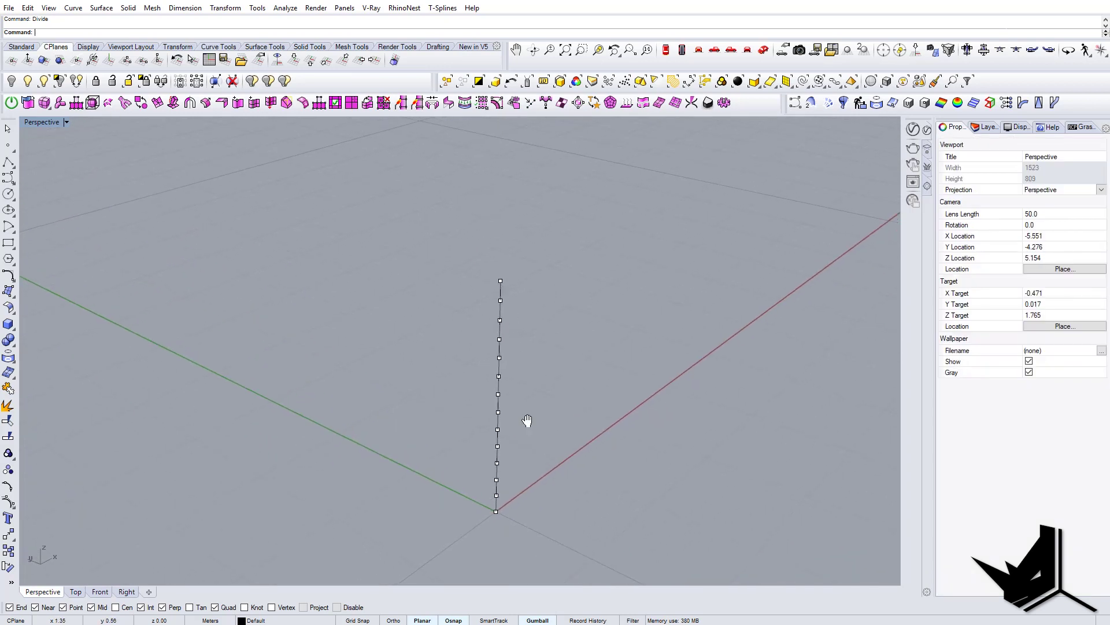
right_click_drag(528, 420, 502, 399, "shift")
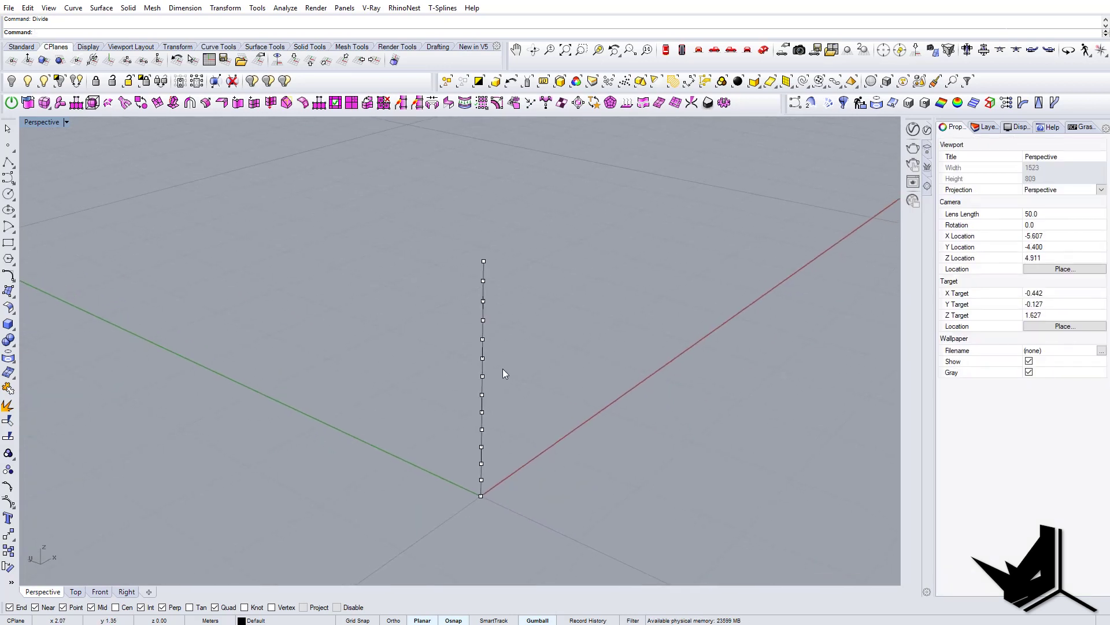
type("He")
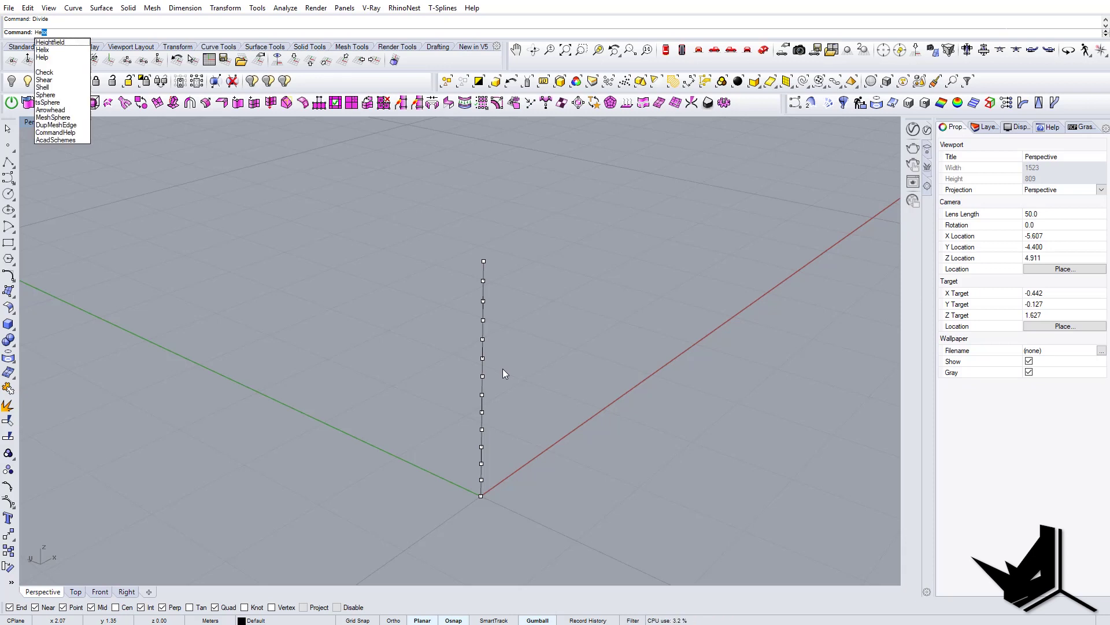
key("Return")
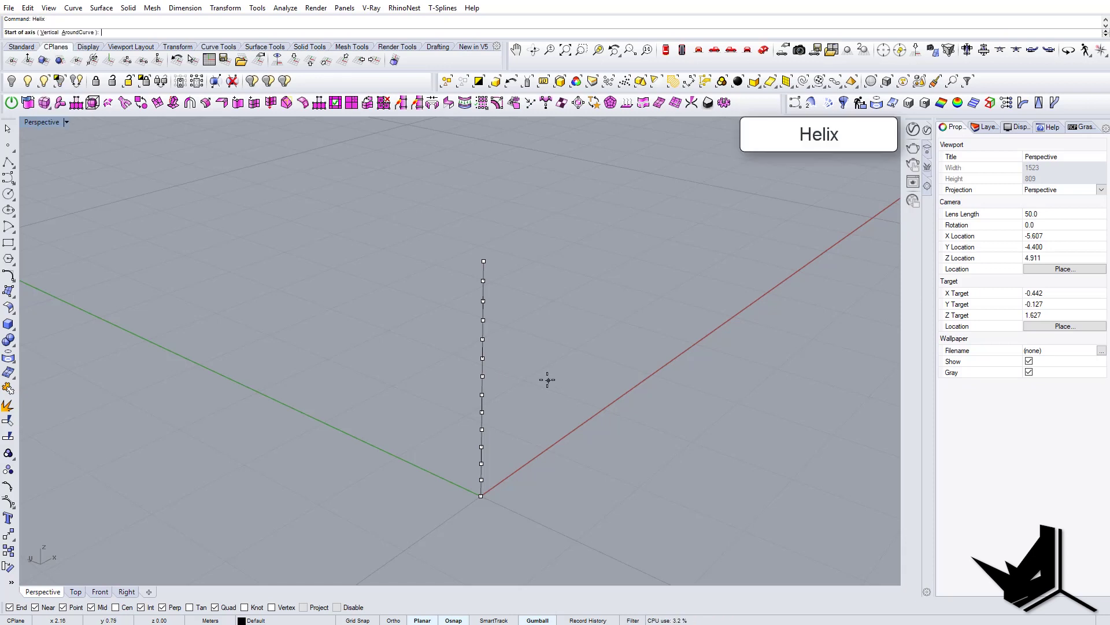
right_click_drag(547, 382, 490, 395, "shift")
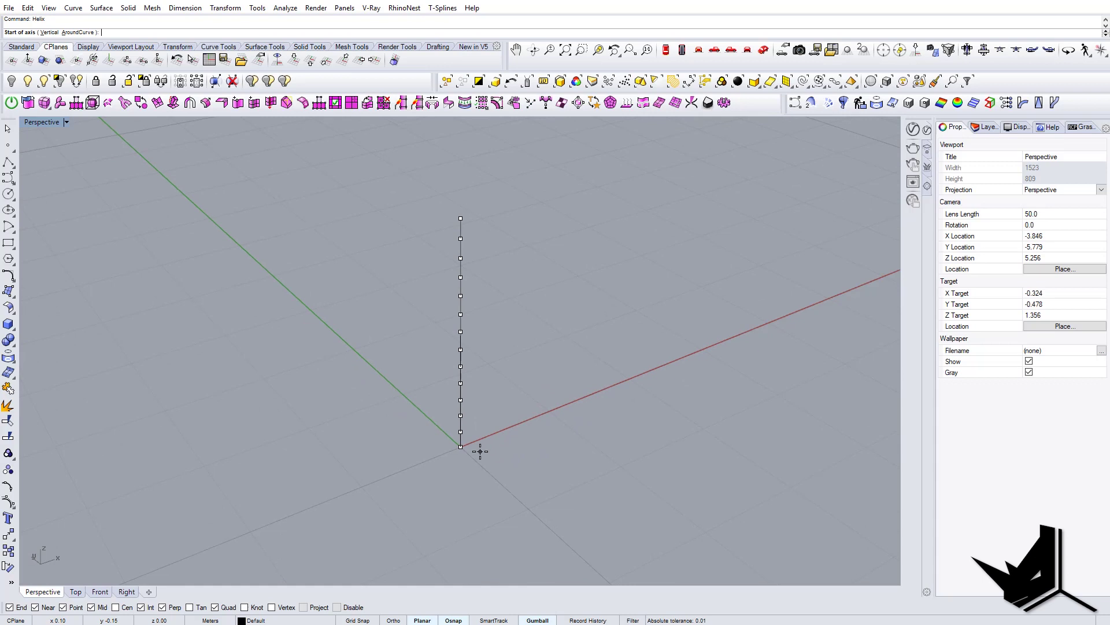
left_click(461, 446)
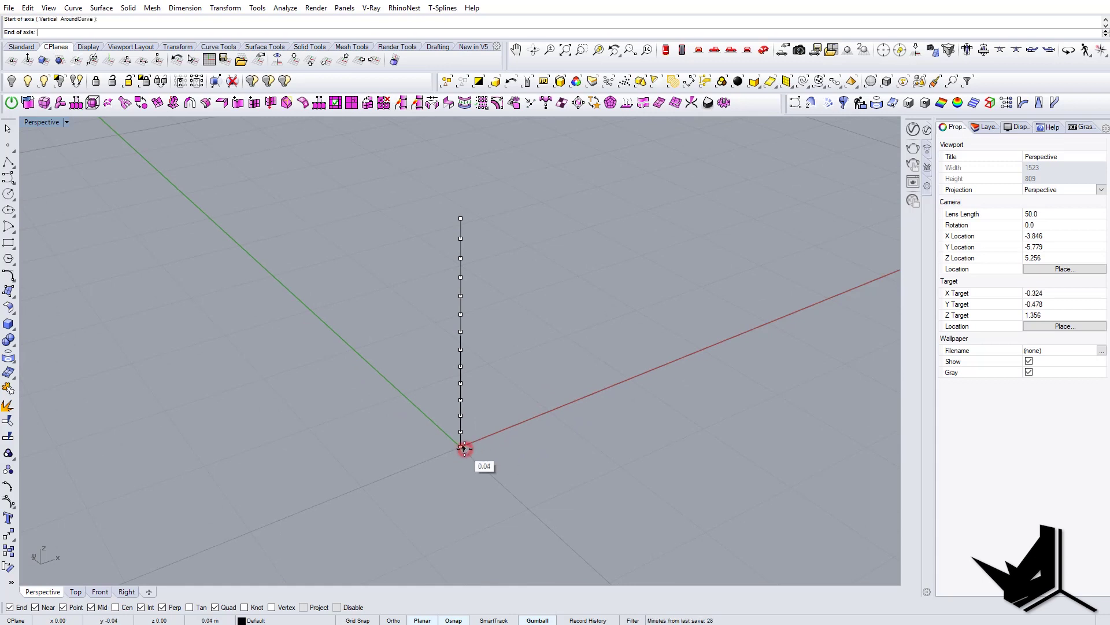
key("Escape")
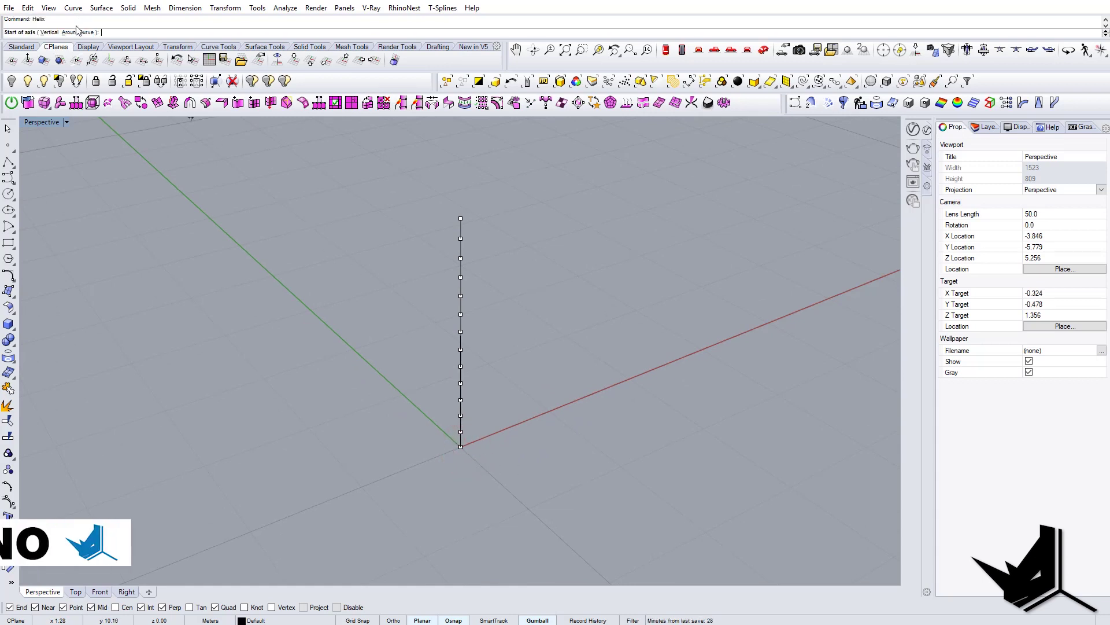
Create a one-turn helix around the vertical line using the AroundCurve option, with radius 0.6 m and pitch 2.2
left_click(77, 32)
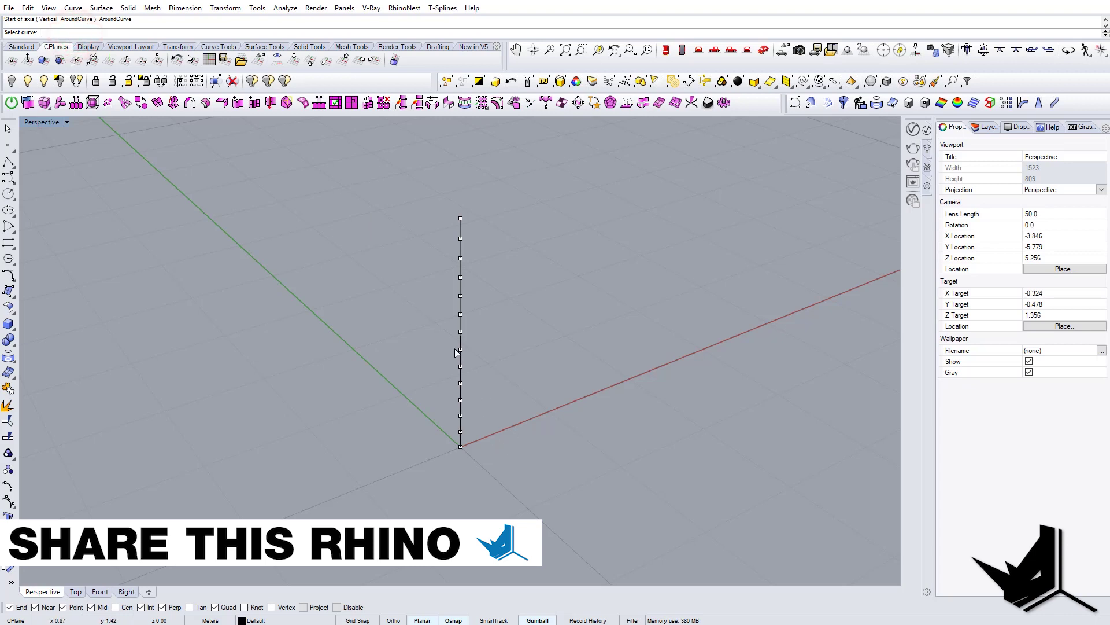
scroll(460, 321, "up", 3)
left_click(460, 325)
scroll(477, 370, "down", 2)
scroll(479, 407, "down", 5)
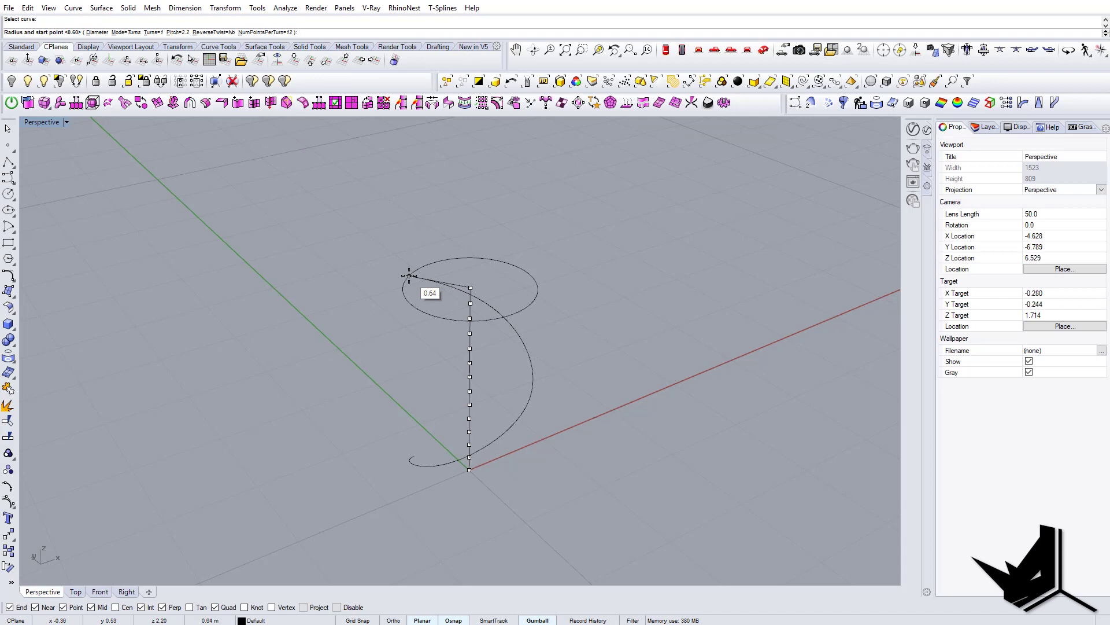
type("6")
key("Return")
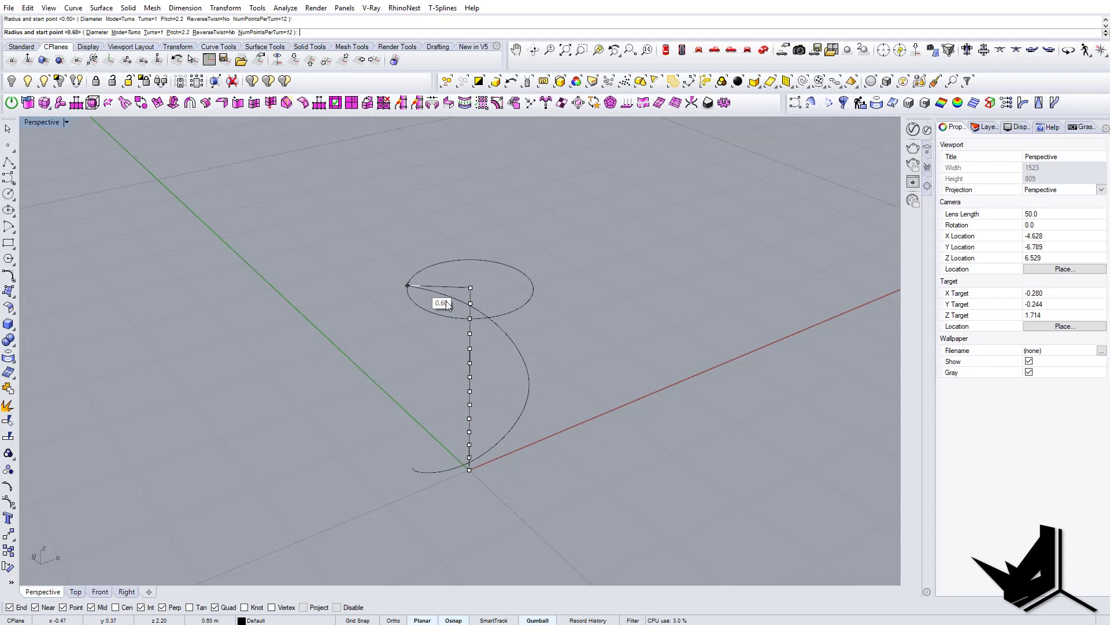
left_click(425, 297)
Divide the helix into 13 segments with point markers
right_click_drag(495, 325, 560, 401)
left_click(563, 400)
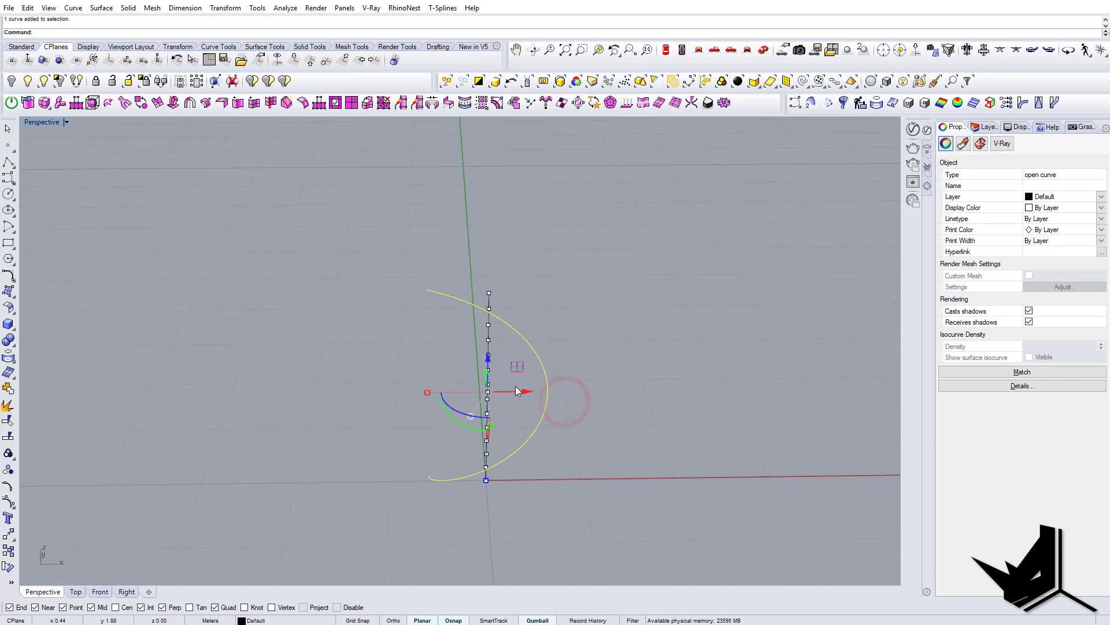
key("Return")
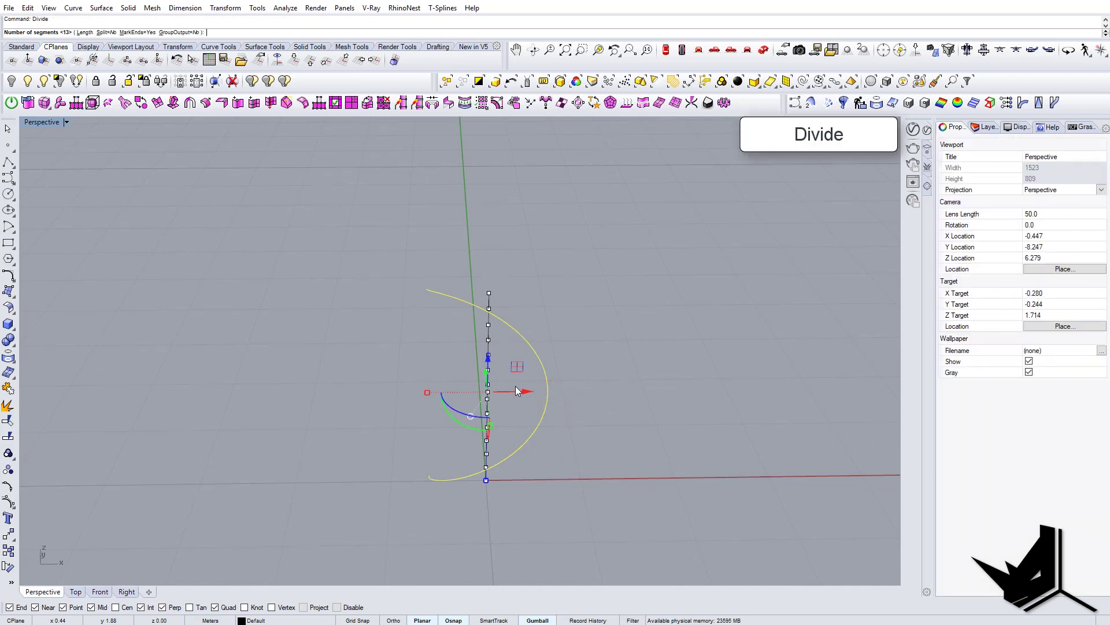
key("Return")
key("Escape")
right_click_drag(518, 391, 359, 376)
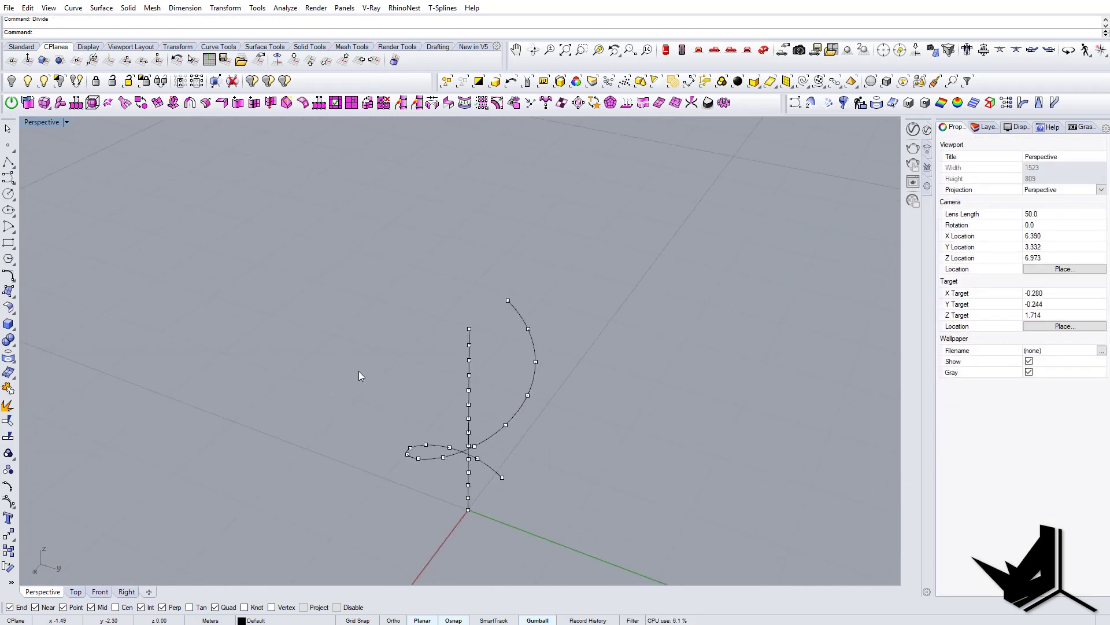
Draw a line from the upper end of the vertical axis to the upper end of the helix
scroll(459, 317, "up", 3)
type("line")
key("Return")
left_click(483, 332)
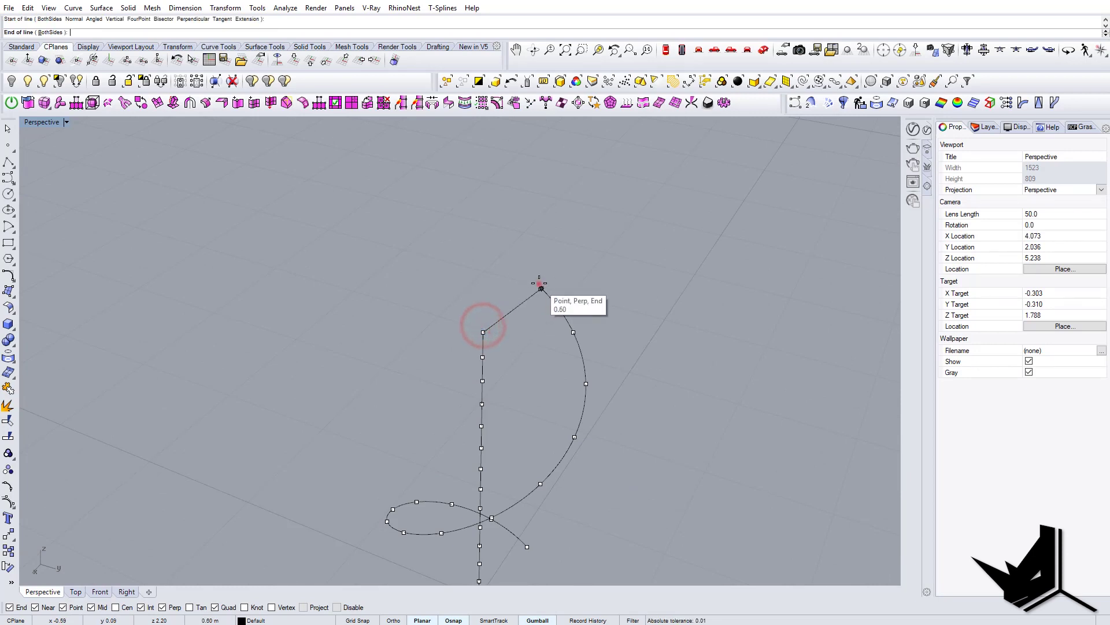
left_click(541, 287)
Turn off all object snaps except Point so that only the division points are snapped
right_click_drag(470, 429, 341, 449)
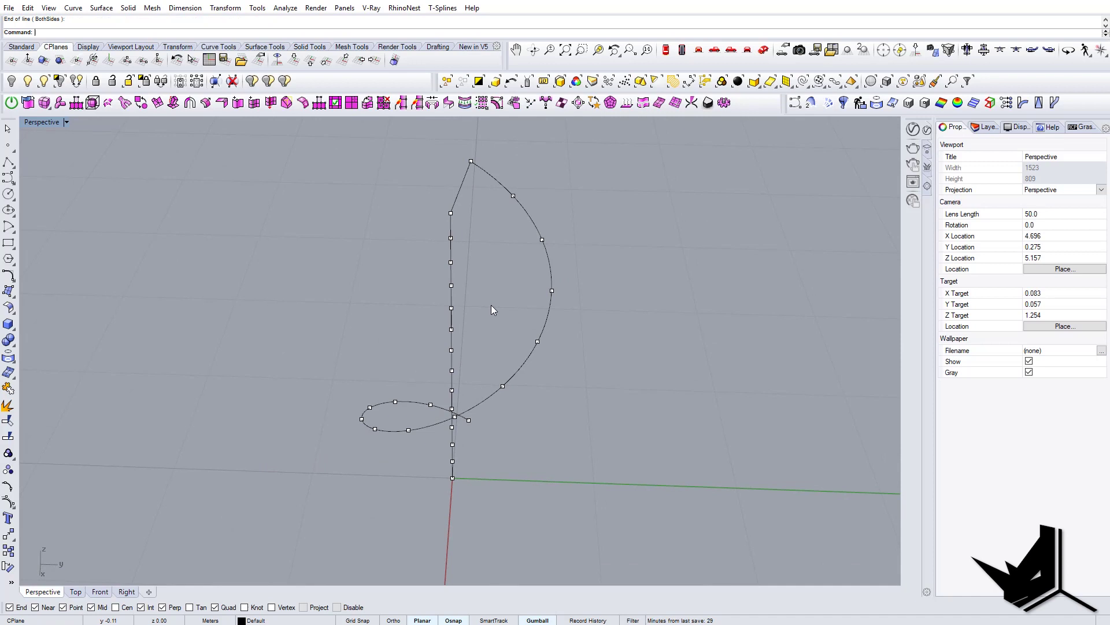
right_click_drag(491, 310, 489, 272)
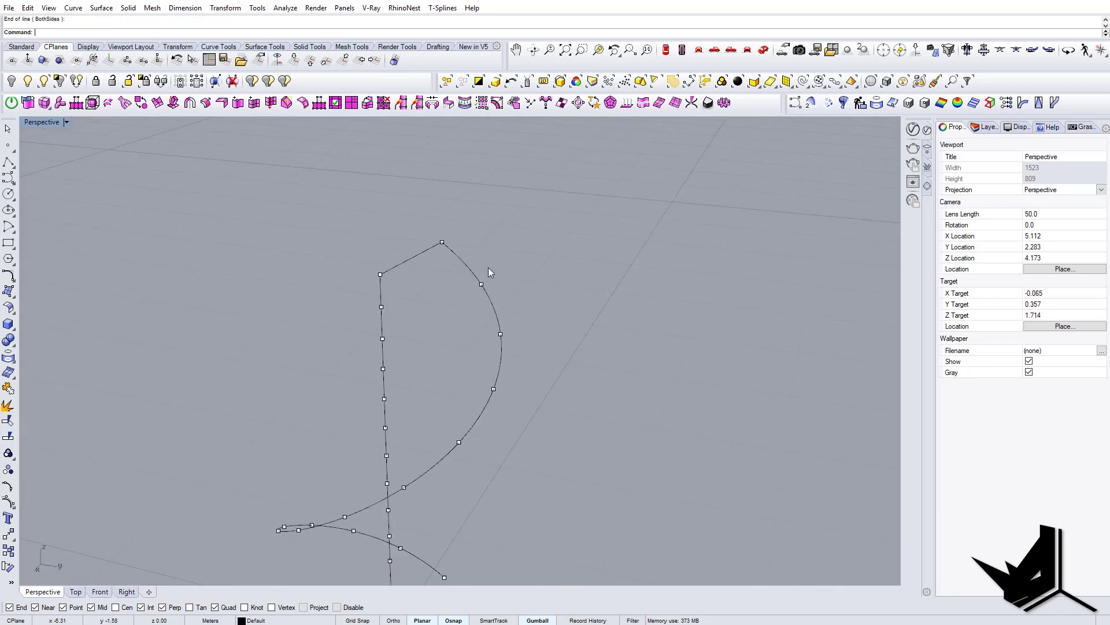
scroll(257, 471, "up", 3)
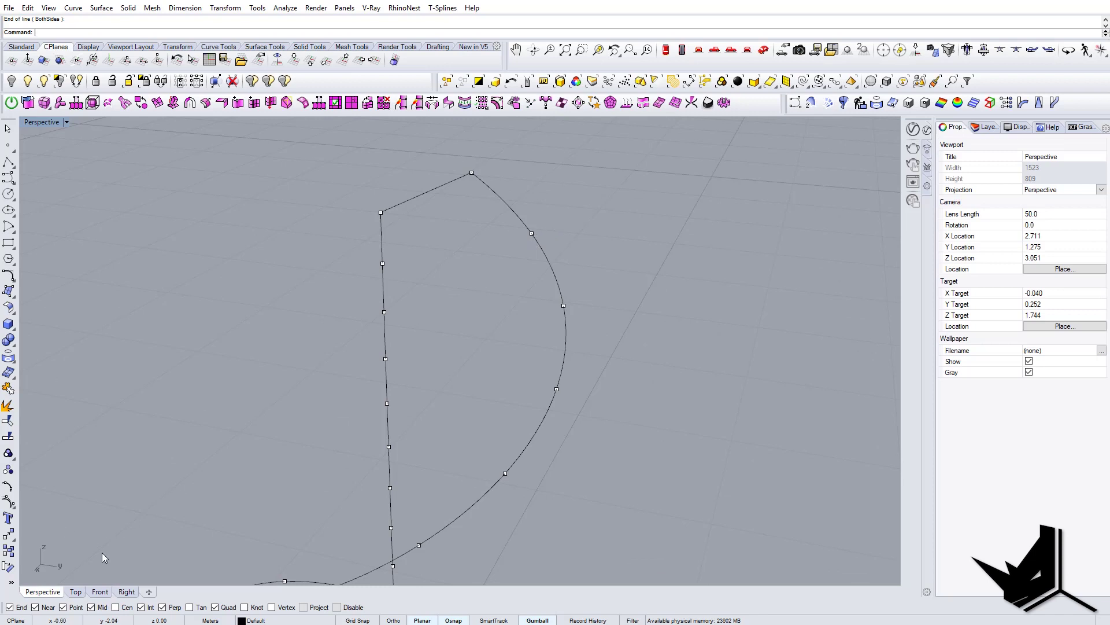
left_click(36, 608)
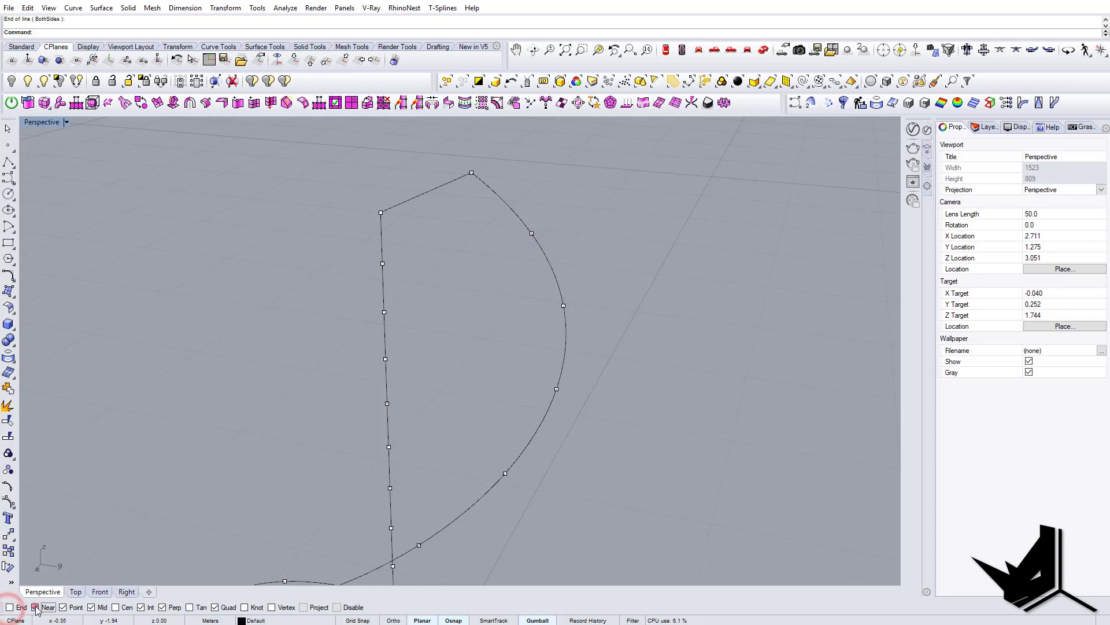
left_click(91, 607)
left_click(142, 607)
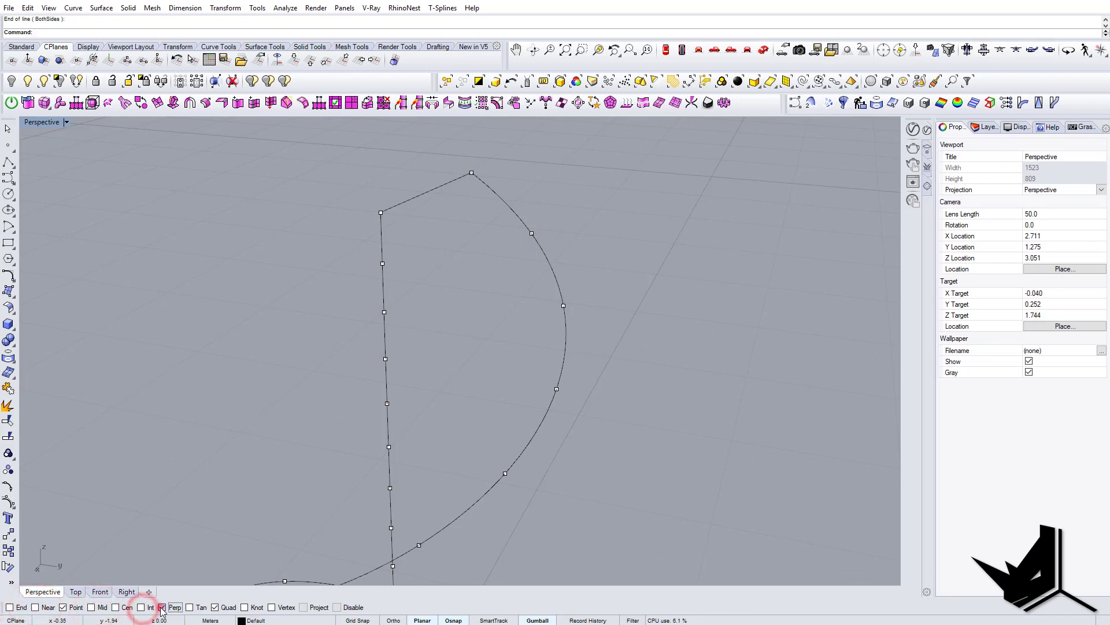
left_click(163, 607)
Draw lines connecting the second and third axis division points from the top to their matching helix points
right_click_drag(379, 470, 380, 386, "shift")
right_click(363, 226)
right_click_drag(364, 226, 366, 289)
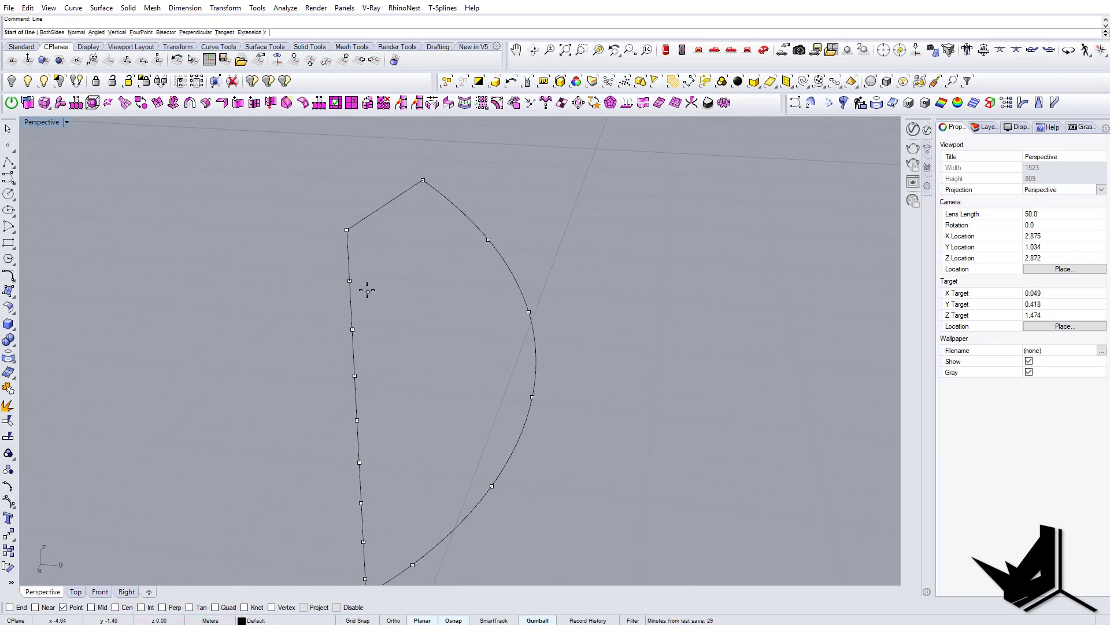
left_click(355, 283)
left_click(490, 236)
key("Return")
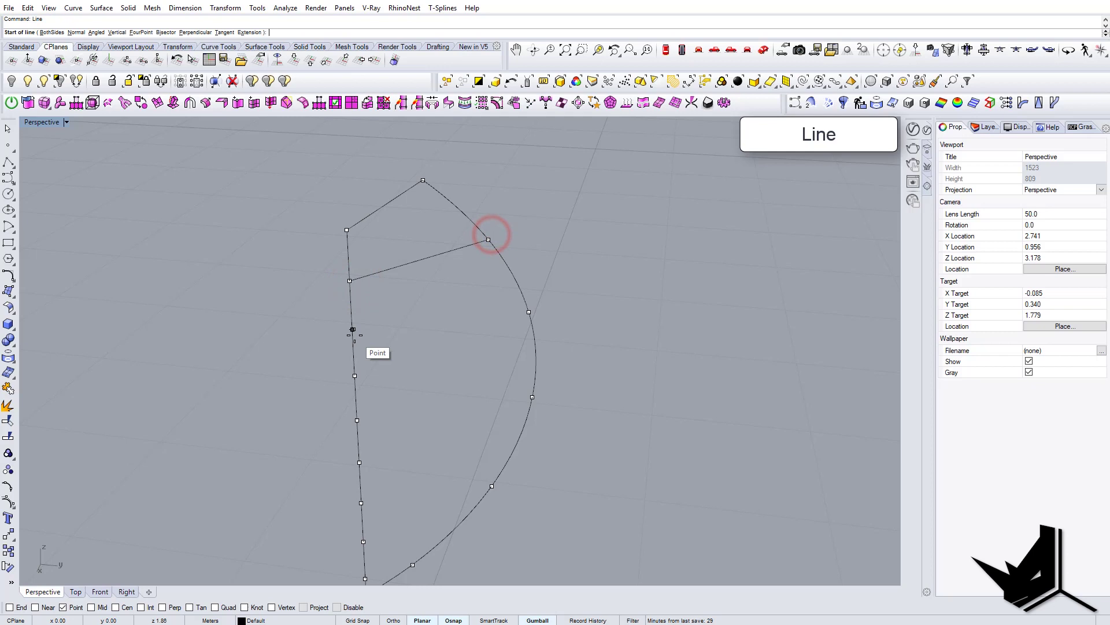
left_click(353, 329)
left_click(529, 312)
Connect the fourth and fifth axis points from the top to their corresponding helix points with lines
right_click_drag(445, 406, 374, 338)
key("Return")
left_click(381, 317)
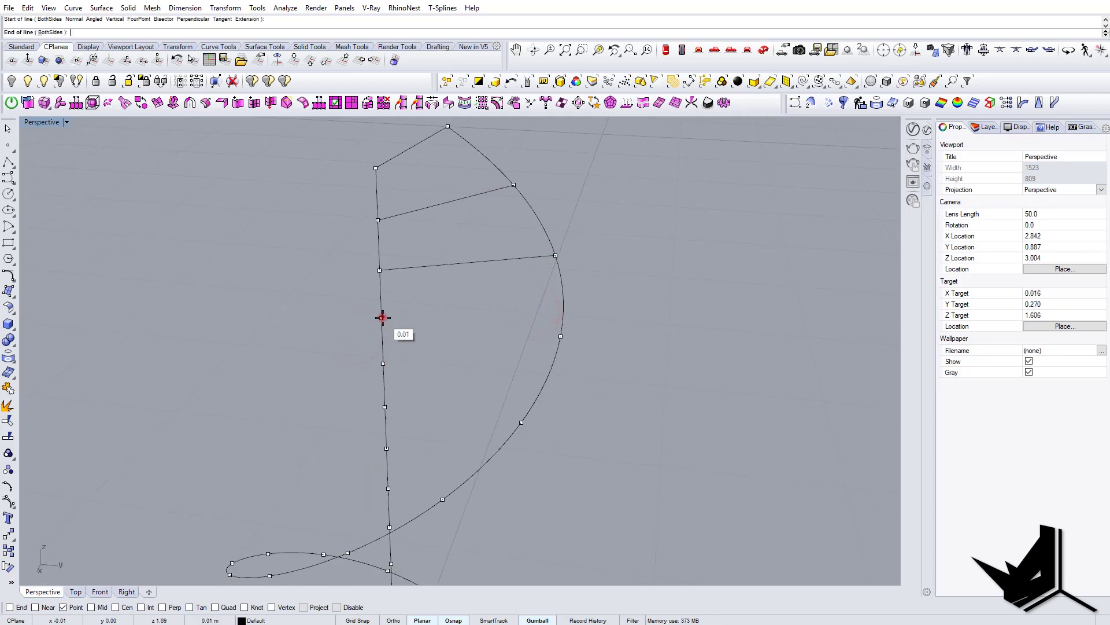
left_click(560, 336)
mouse_move(558, 334)
right_mouse_down()
mouse_move(496, 349)
mouse_move(413, 325)
right_mouse_up()
key("Return")
left_click(403, 316)
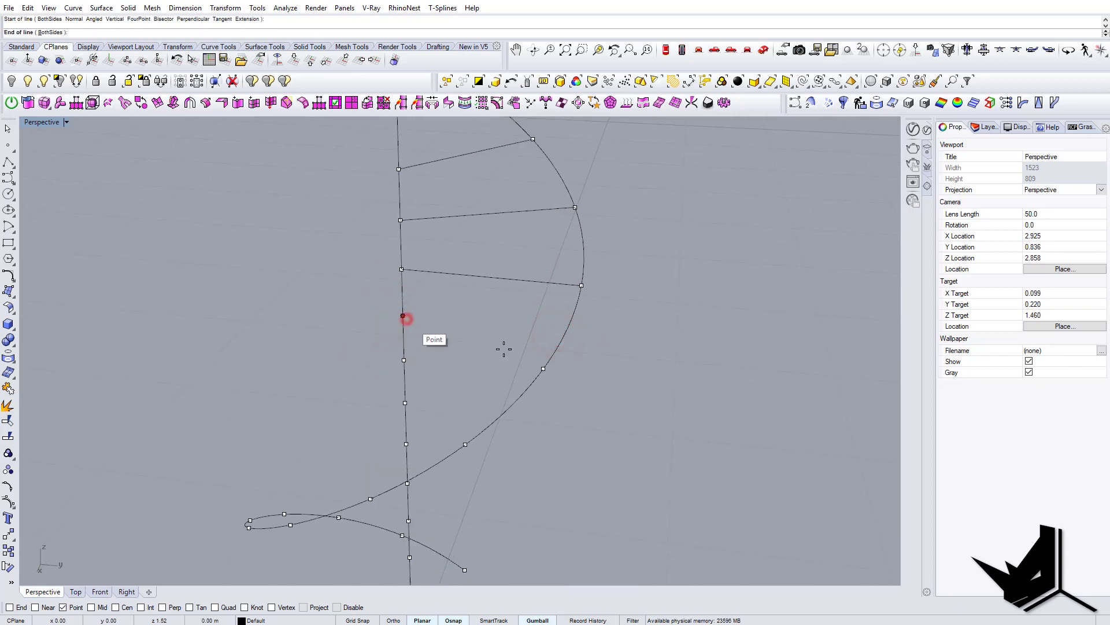
left_click(543, 369)
Connect the sixth and seventh axis points from the top to their corresponding helix points with lines
mouse_move(543, 369)
right_mouse_down()
mouse_move(535, 411)
mouse_move(433, 354)
right_mouse_up()
key("Return")
left_click(409, 339)
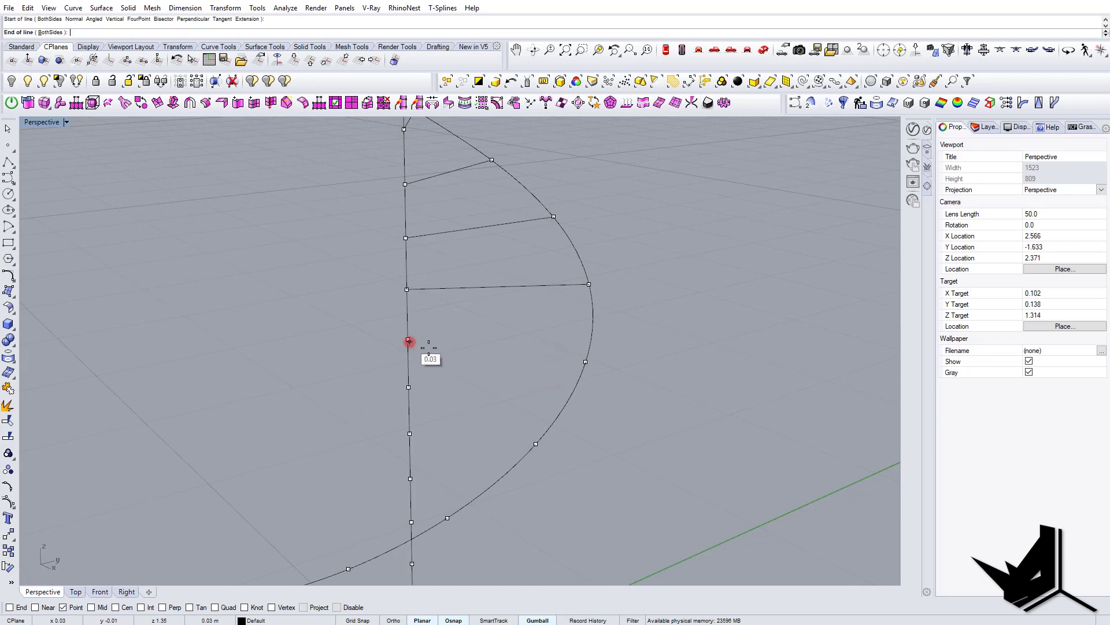
right_click_drag(584, 363, 468, 333)
key("Return")
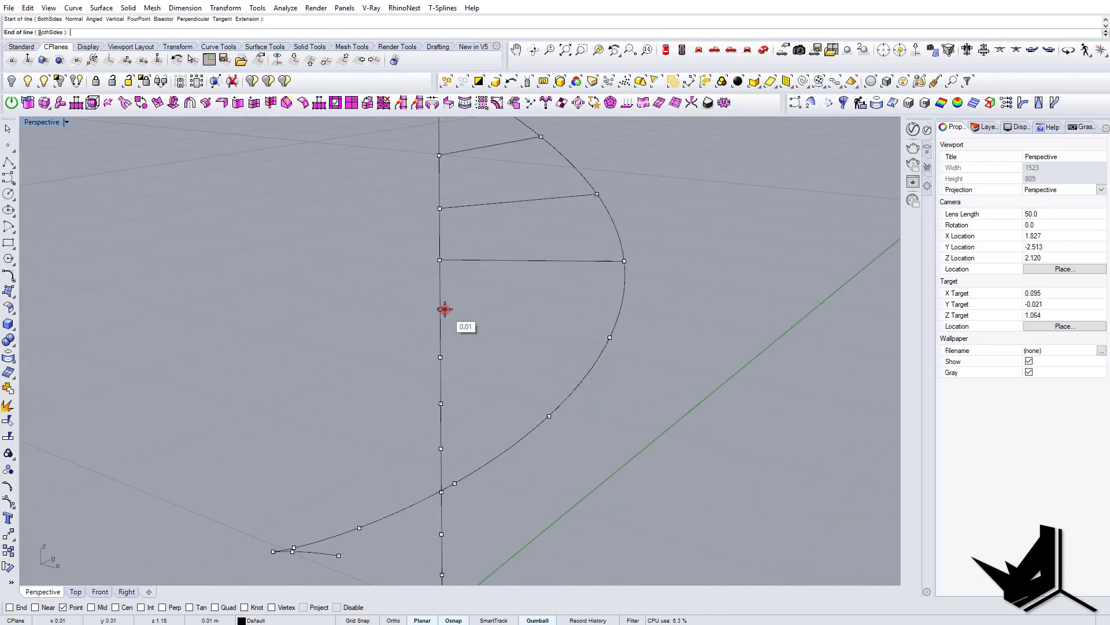
left_click(440, 309)
left_click(610, 337)
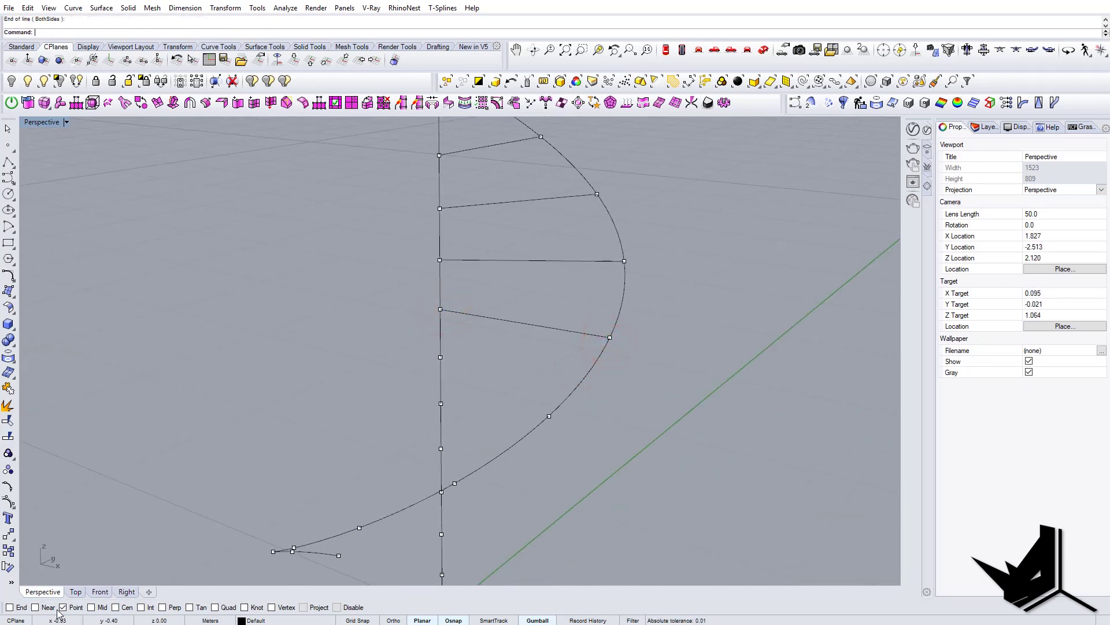
right_click_drag(365, 491, 414, 341)
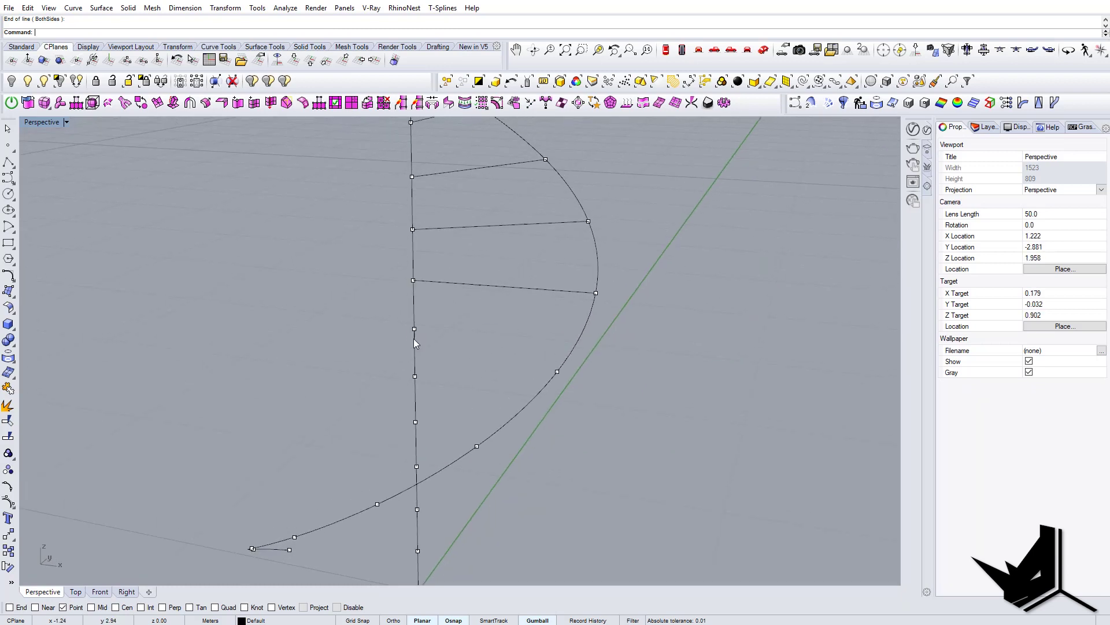
Draw lines connecting the eighth and ninth axis points from the top to their corresponding helix points
key("Return")
left_click(414, 329)
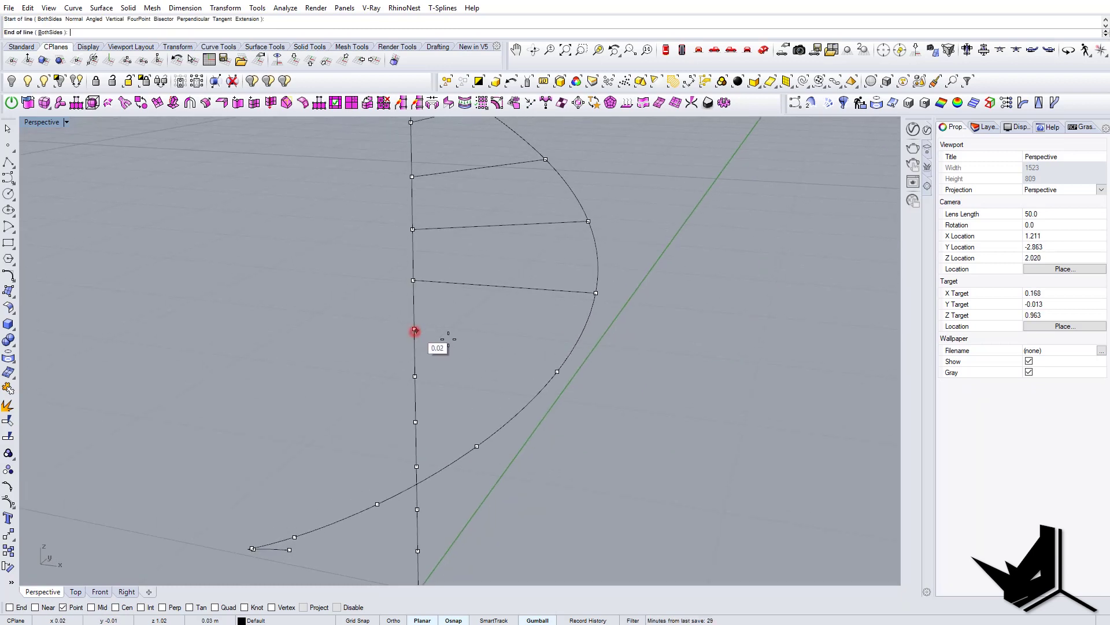
left_click(557, 372)
right_click_drag(451, 404, 486, 365)
key("Return")
left_click(402, 334)
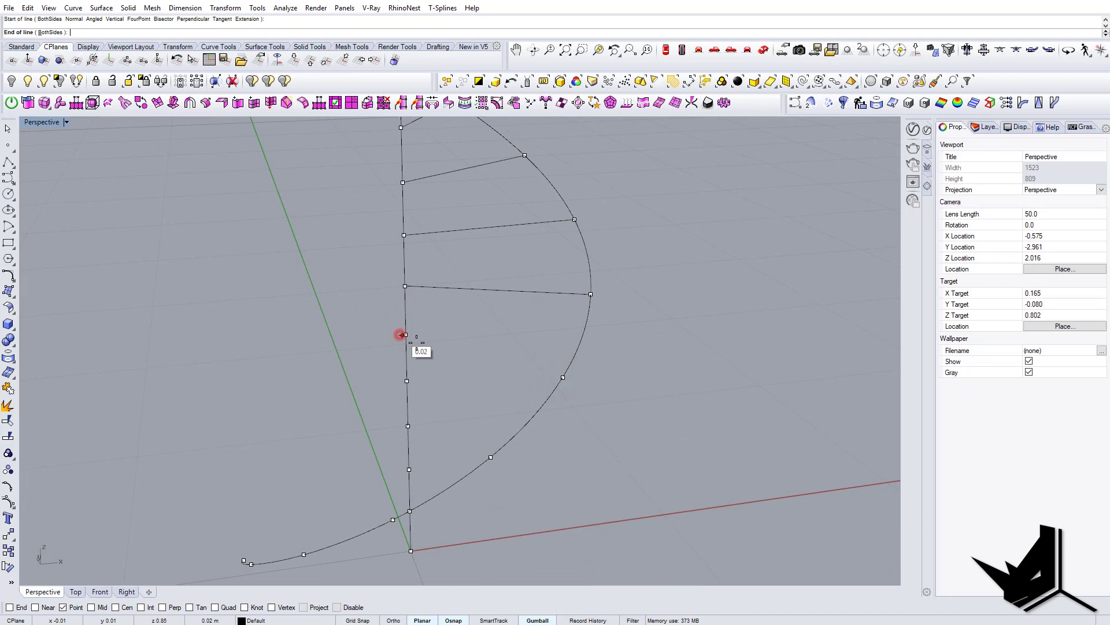
left_click(562, 377)
Connect the tenth and eleventh axis points from the top to their corresponding helix points with lines
right_click_drag(425, 423, 438, 371)
key("Return")
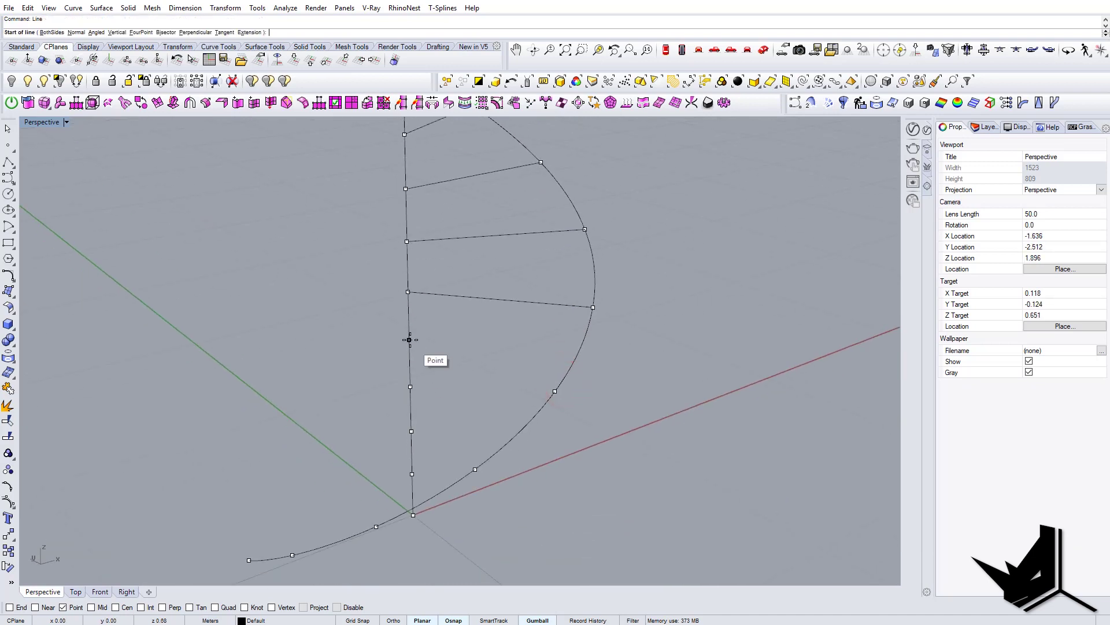
left_click(409, 339)
left_click(555, 391)
right_click_drag(491, 405, 519, 399)
right_click_drag(519, 399, 517, 369, "shift")
key("Return")
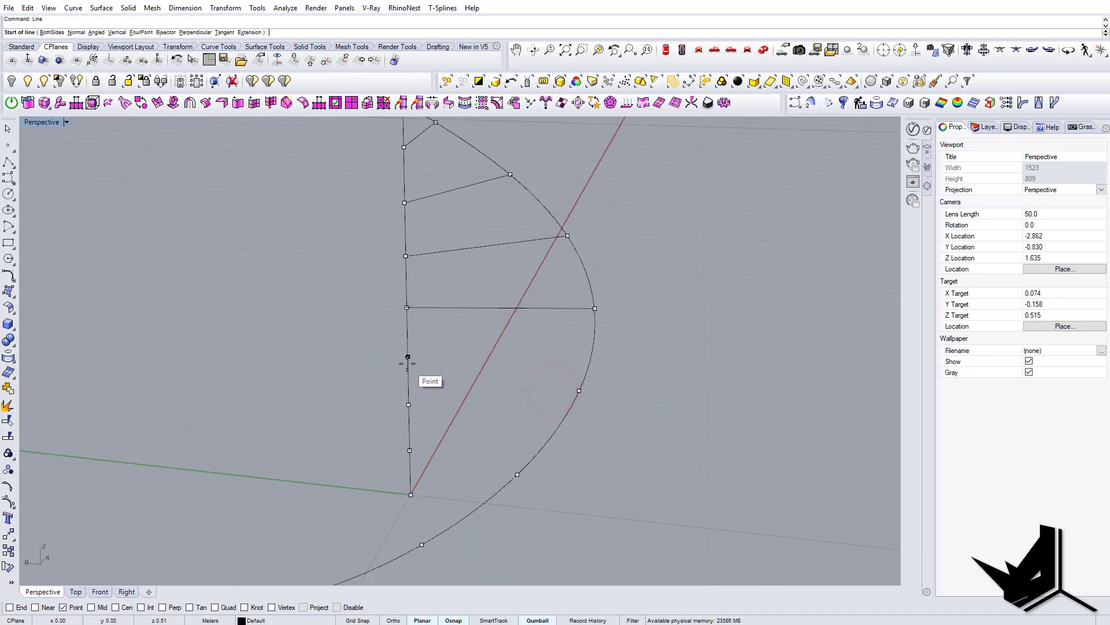
left_click(408, 357)
right_click_drag(578, 390, 445, 365)
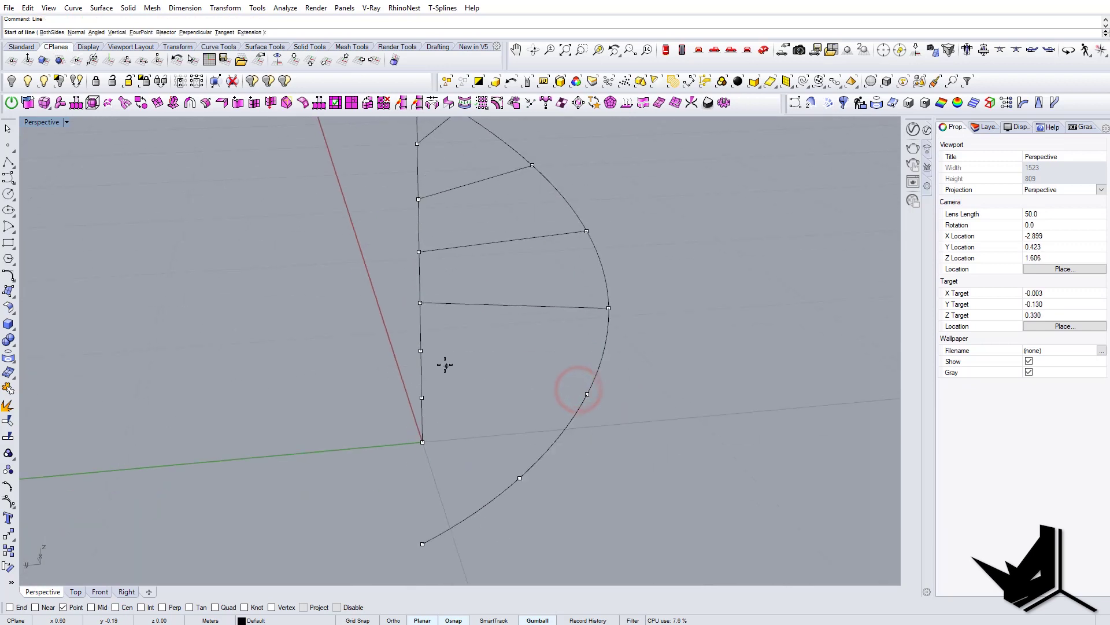
Connect the last three axis points, down to the axis base, to their corresponding helix points with lines
left_click(421, 351)
left_click(587, 394)
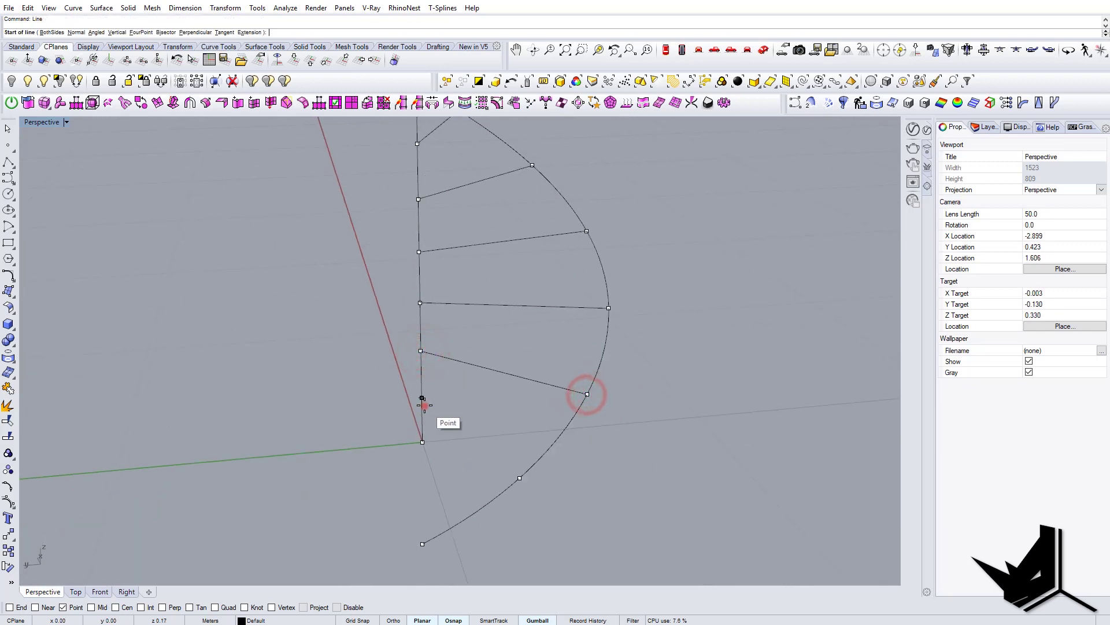
left_click(422, 399)
right_click_drag(521, 469, 446, 461)
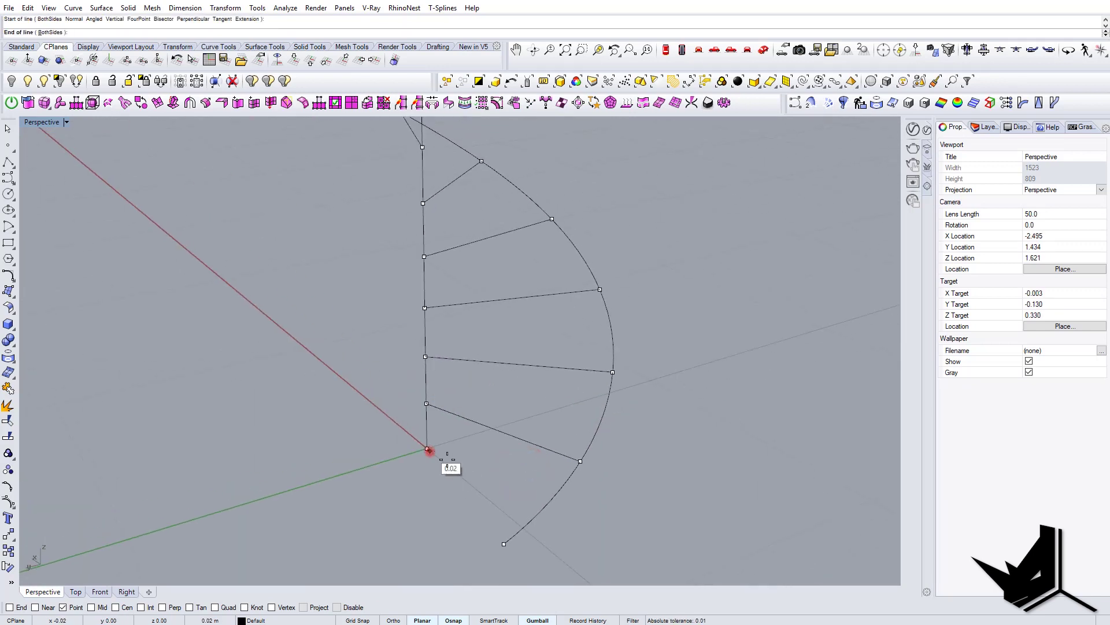
left_click(503, 541)
Set the outer helix and the vertical axis as the two rails of a Sweep2 surface
right_click_drag(585, 442, 532, 329)
scroll(526, 330, "up", 5)
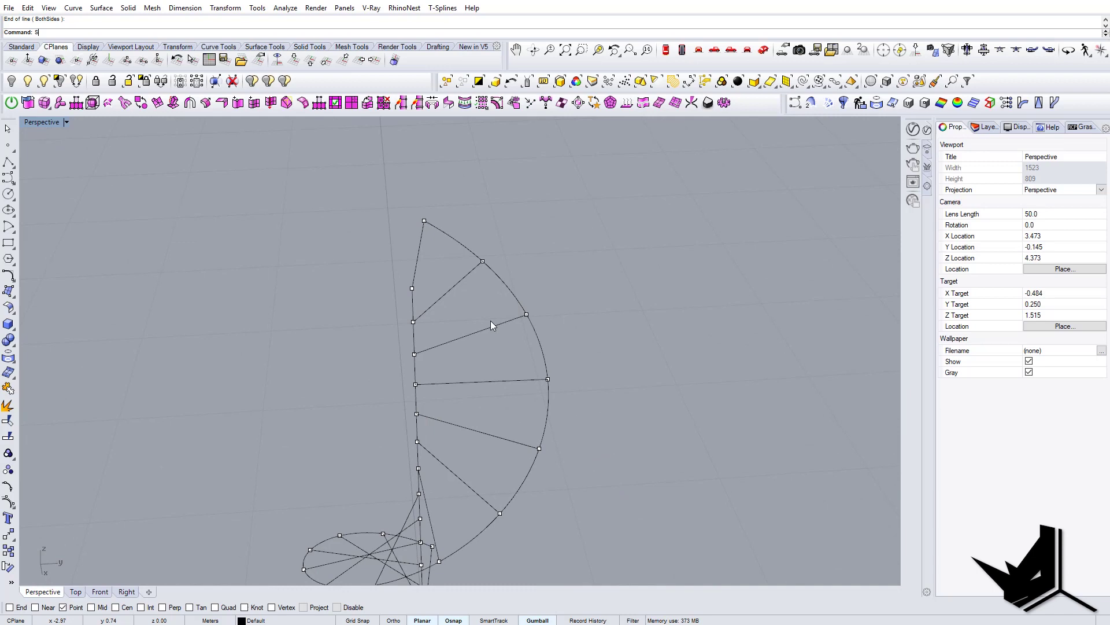
key("Return")
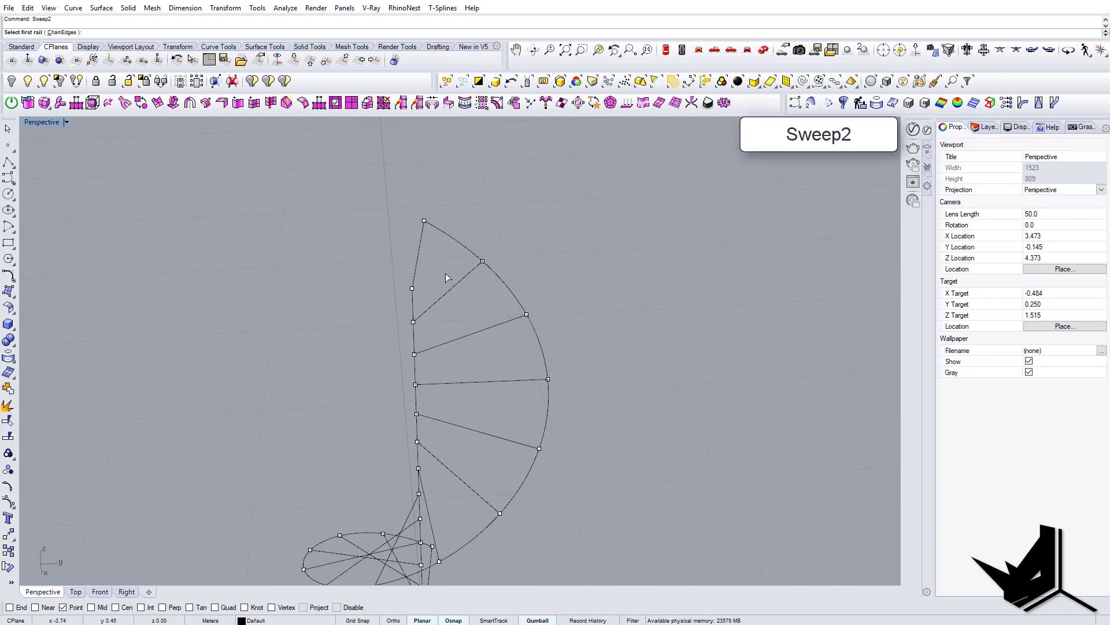
left_click(453, 243)
right_click_drag(454, 243, 355, 341)
left_click(363, 286)
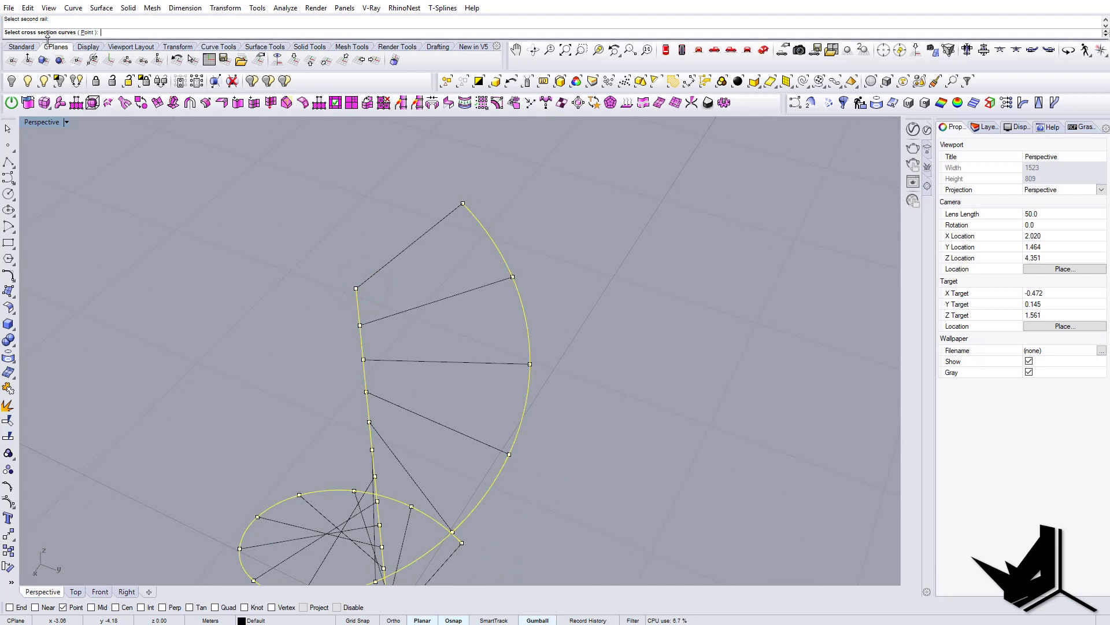
Use all the step lines from top to bottom as cross sections and create the two-rail sweep without simplifying the curves
right_click_drag(305, 231, 427, 246)
left_click(425, 243)
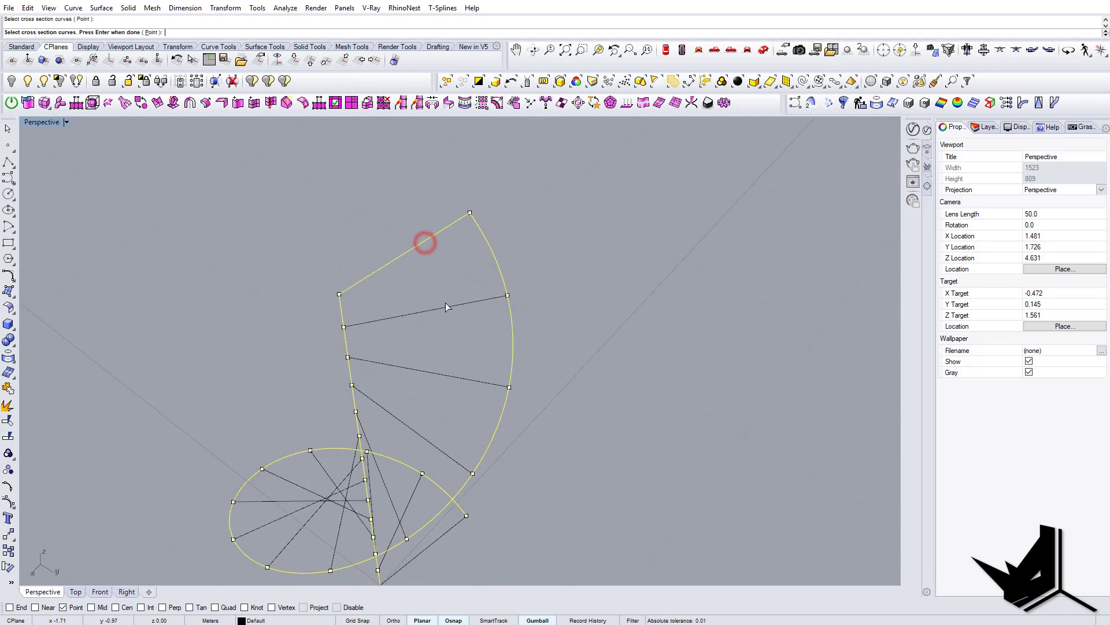
left_click(445, 303)
left_click(452, 332)
left_click(458, 393)
right_click_drag(445, 436, 524, 355)
left_click(506, 327)
left_click(507, 384)
right_click_drag(508, 416, 552, 418)
left_click(505, 419)
right_click_drag(514, 453, 492, 470)
left_click_drag(427, 504, 427, 504)
key("Return")
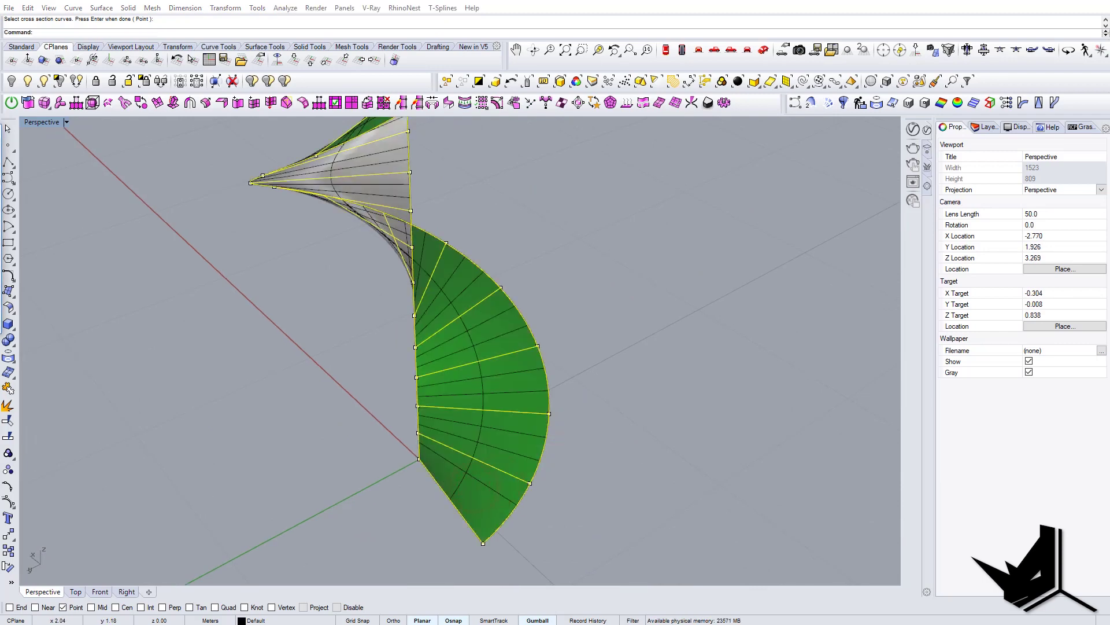
key("Return")
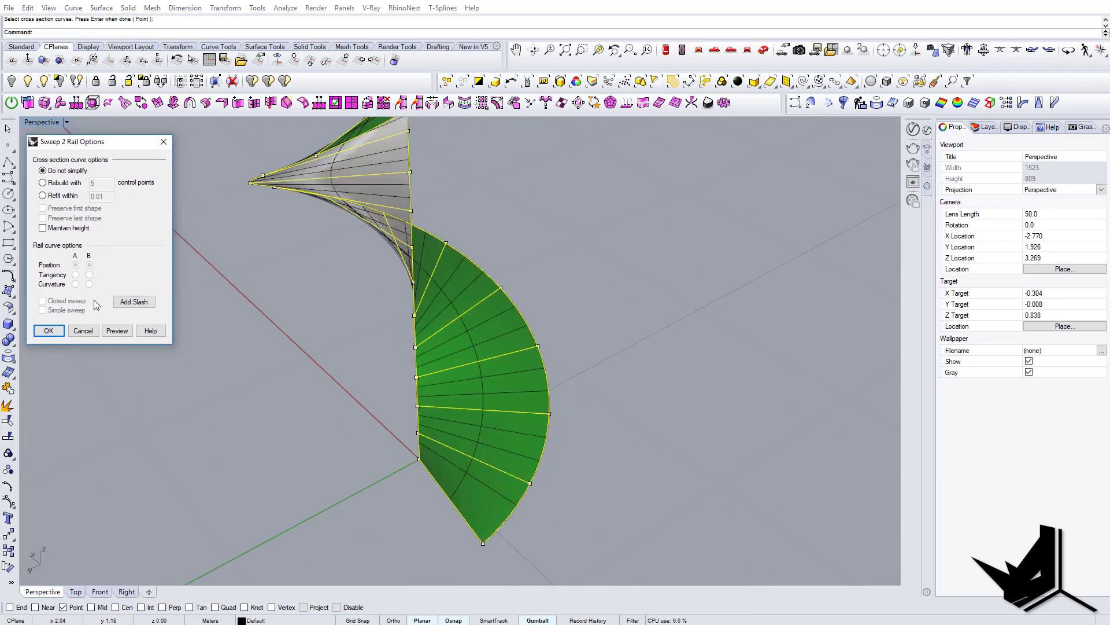
left_click(53, 336)
mouse_move(491, 324)
right_mouse_down("shift")
mouse_move(627, 419)
mouse_move(491, 389)
mouse_move(494, 315)
right_mouse_up("shift")
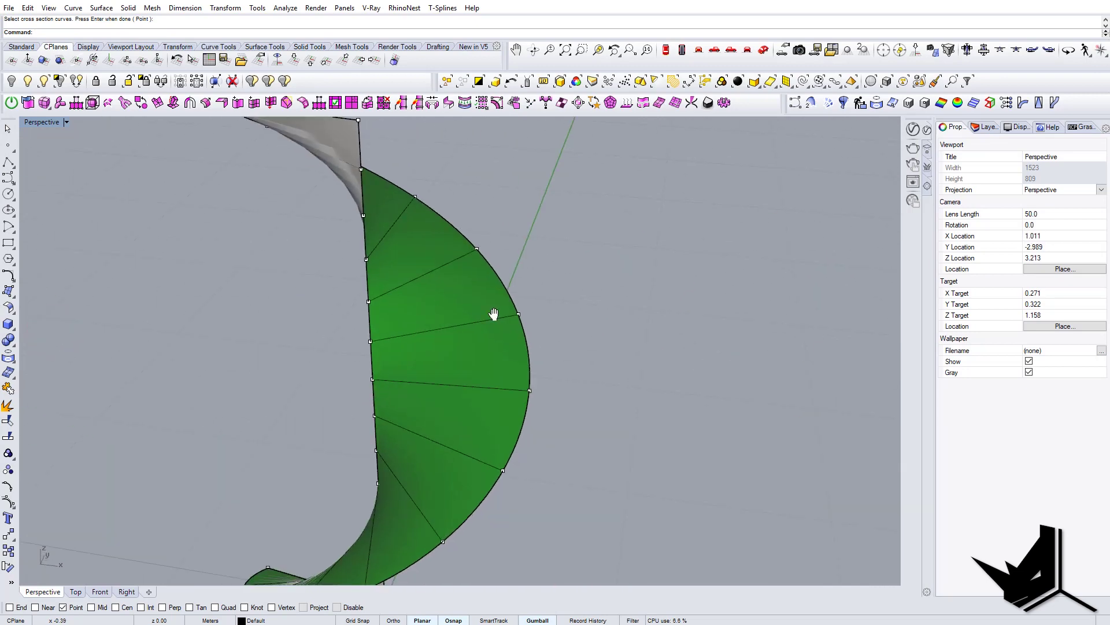
scroll(636, 439, "down", 5)
right_click_drag(636, 405, 533, 340)
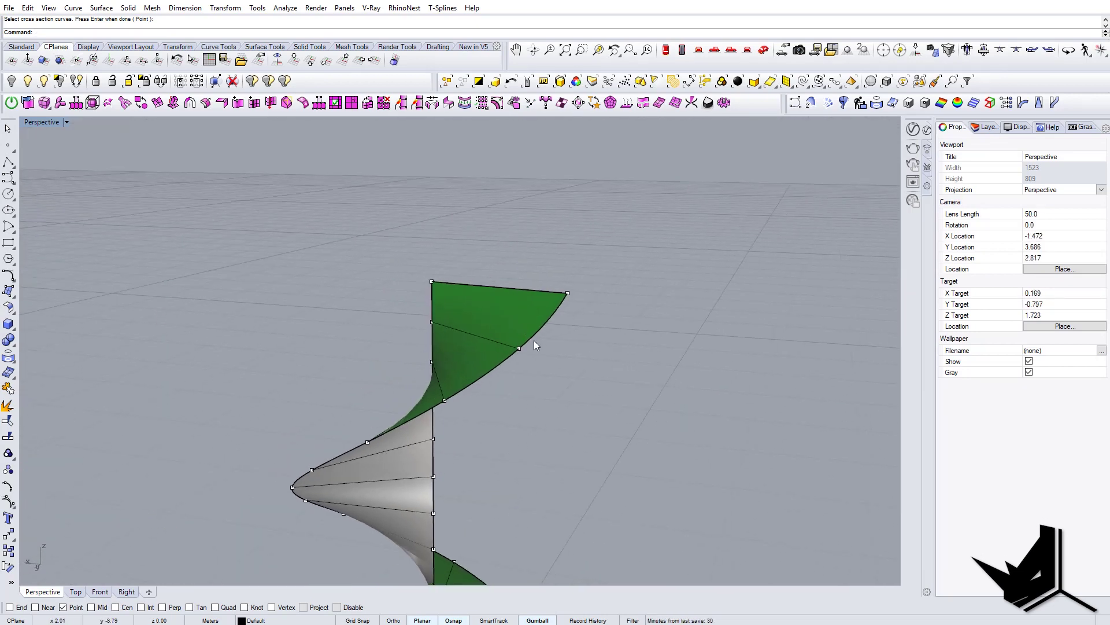
left_click(536, 331)
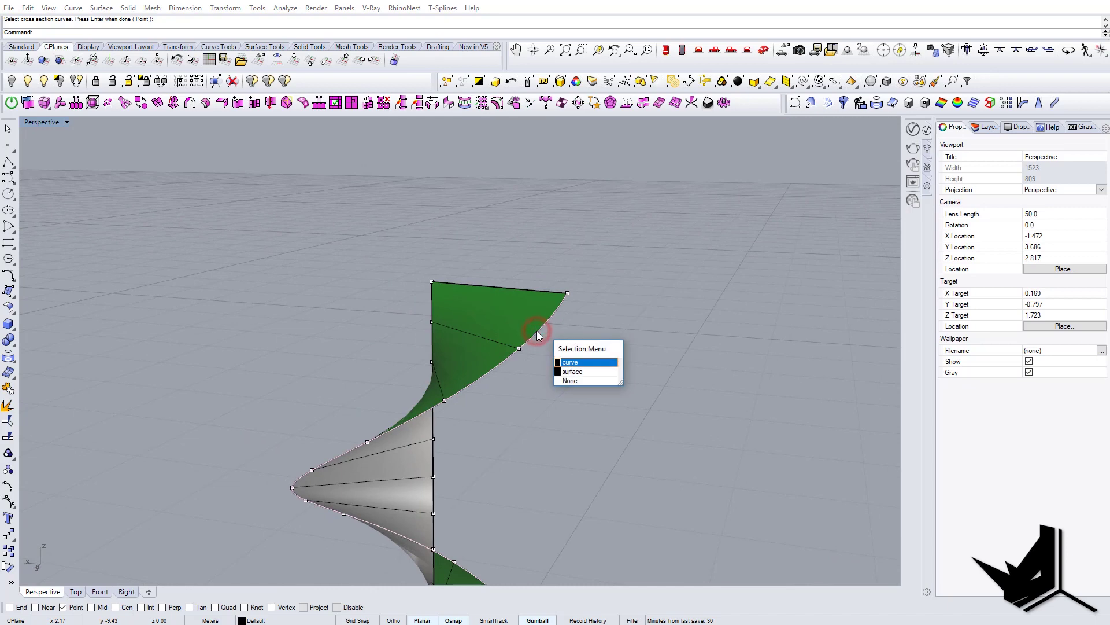
left_click(573, 363)
right_click_drag(541, 349, 581, 347)
left_click(512, 361)
right_click_drag(557, 436, 624, 403)
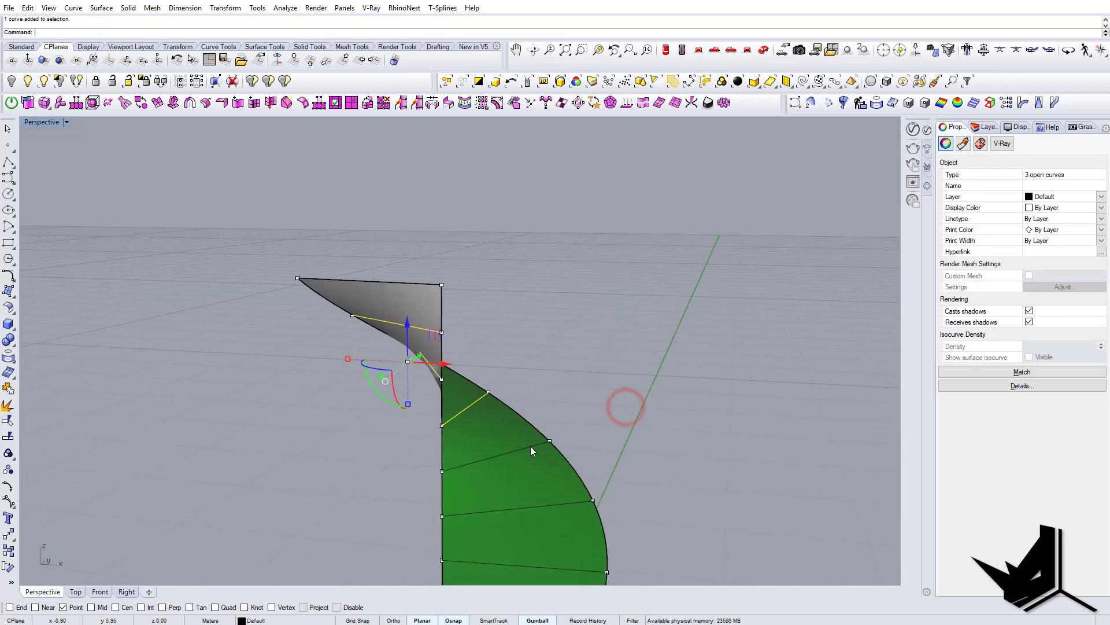
left_click(522, 445, "shift")
left_click(521, 439, "ctrl")
left_click(523, 449, "shift")
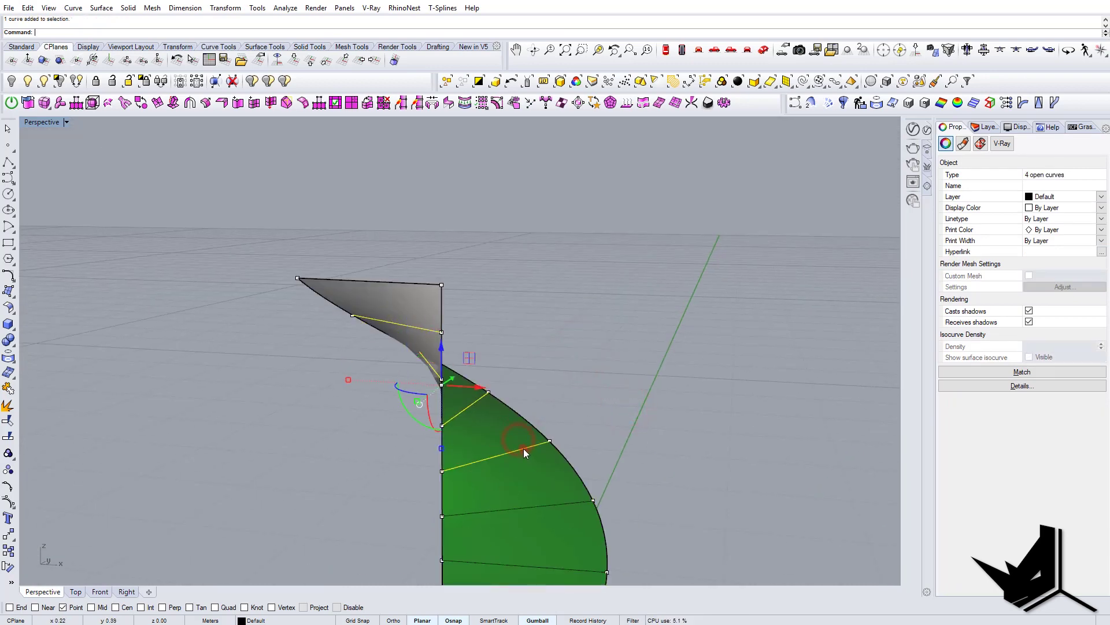
right_click_drag(522, 449, 560, 391, "shift")
scroll(594, 385, "down", 6)
key("Escape")
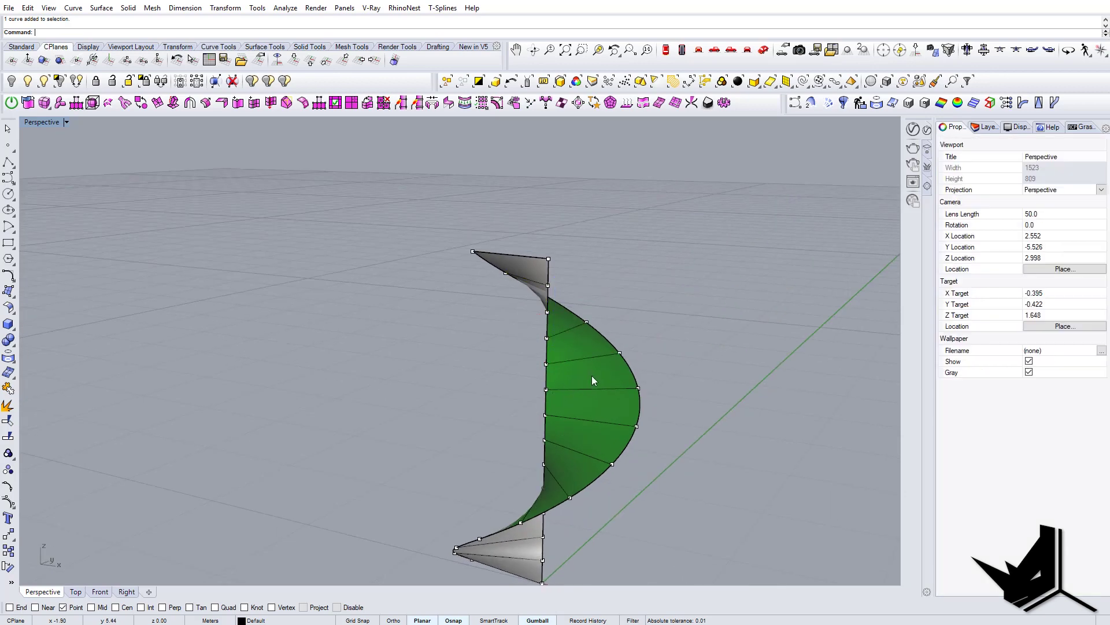
Select all curves with SelCrv, then remove the outer helix and the vertical axis from the selection
right_click_drag(575, 432, 564, 461, "shift")
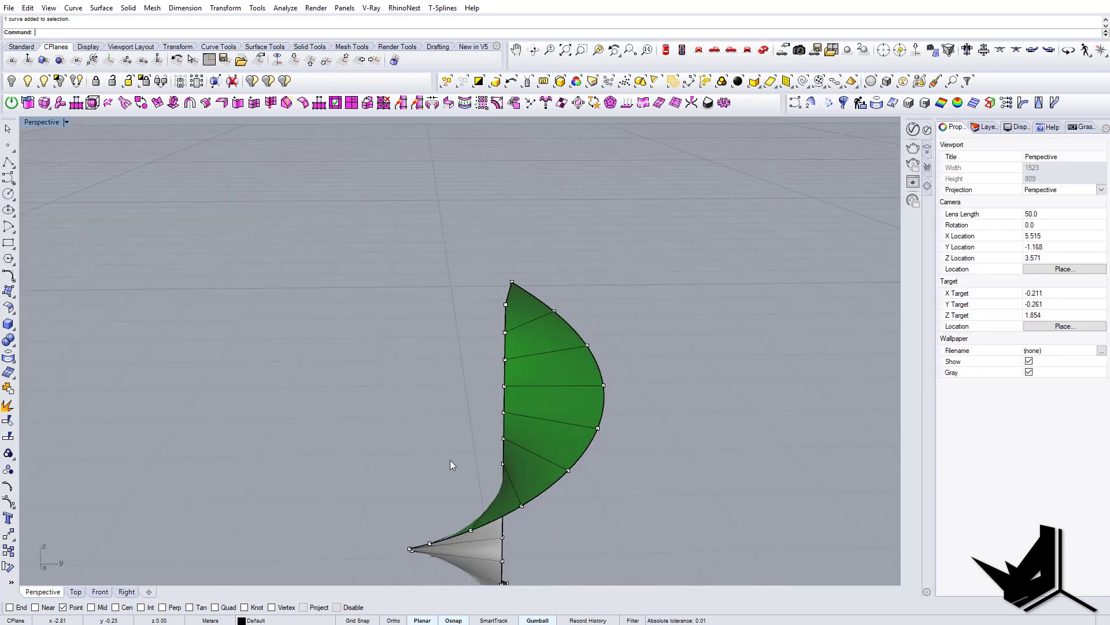
type("lC")
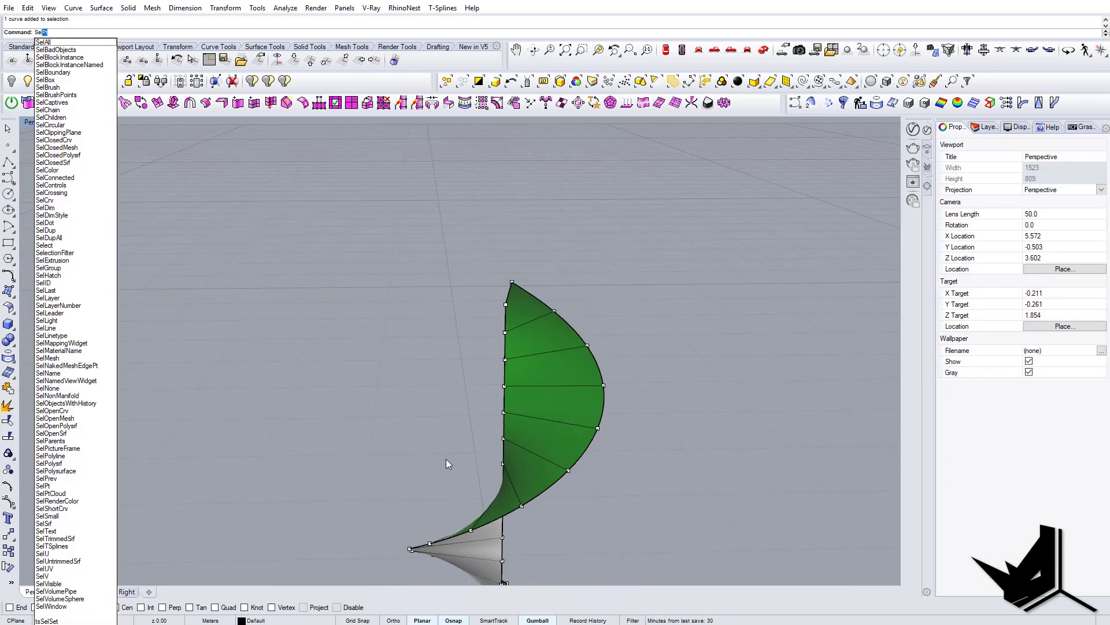
type("rv")
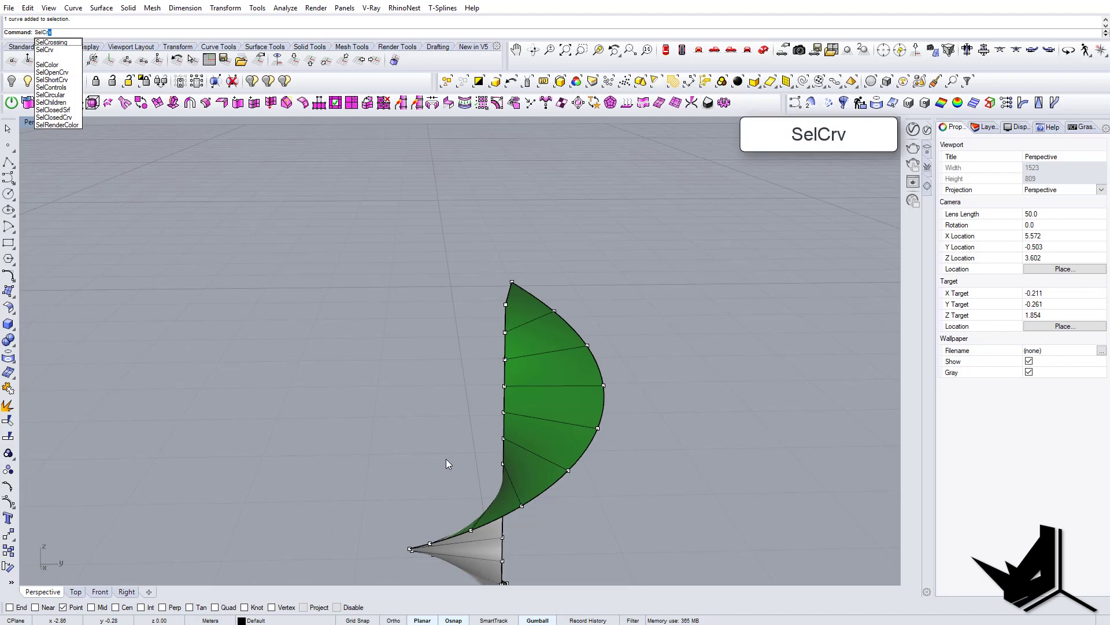
key("Return")
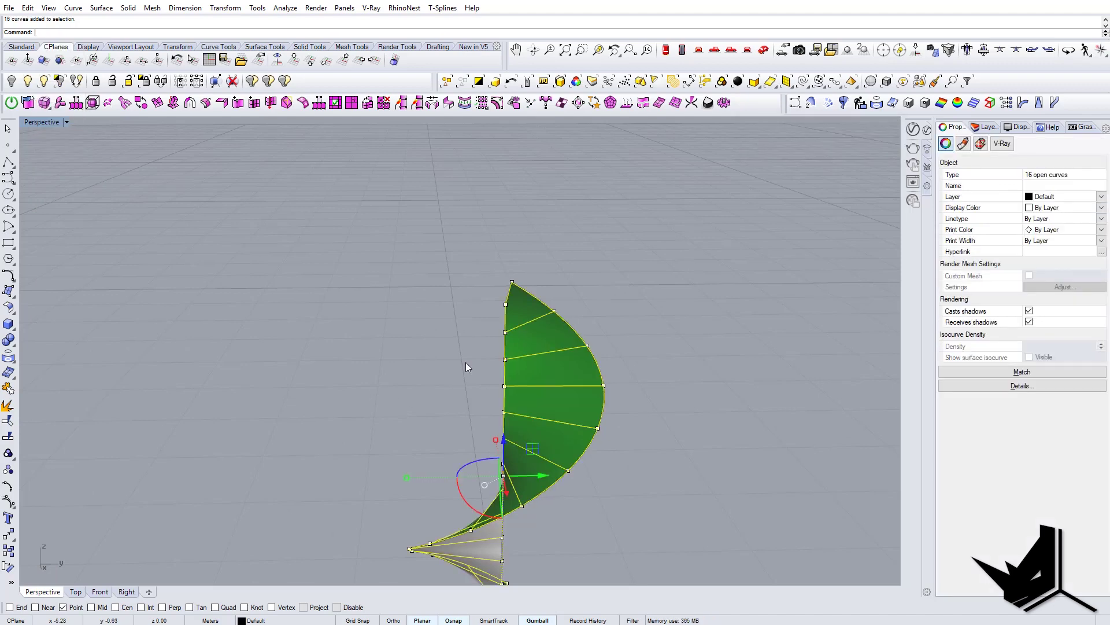
right_click_drag(466, 362, 581, 325)
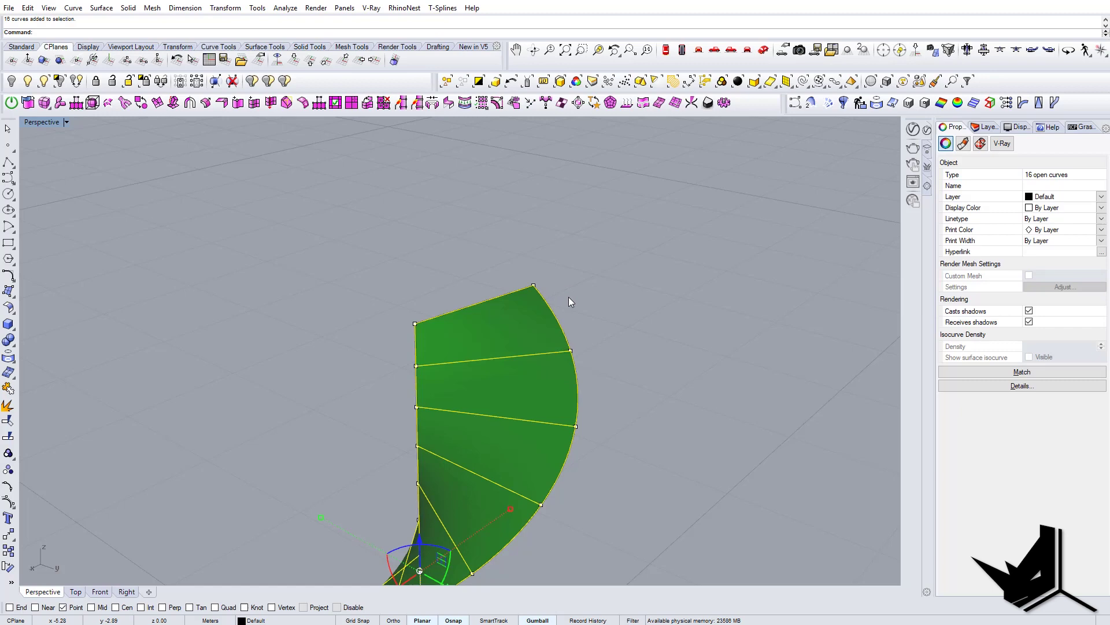
left_click_drag(568, 297, 529, 318, "ctrl")
left_click(413, 344, "ctrl")
Extrude the selected step lines vertically by 0.17 m with ExtrudeCrv to form the risers
scroll(452, 340, "down", 2)
right_click_drag(453, 340, 505, 324)
right_click_drag(456, 385, 643, 328)
type("ExtrudeCrv")
key("Return")
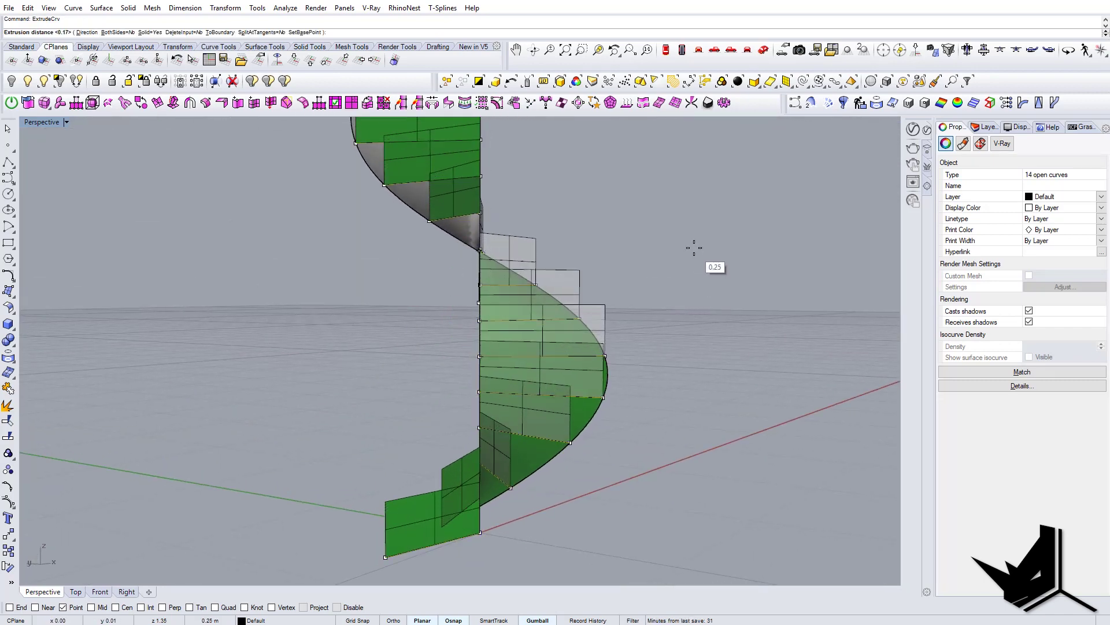
type("0.1")
key("Return")
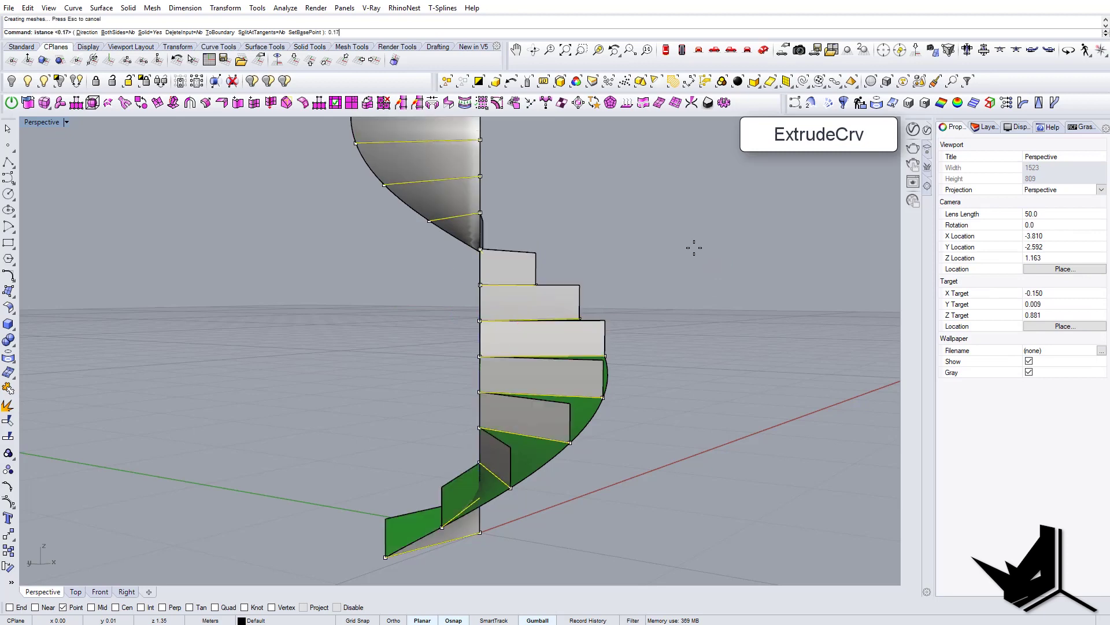
mouse_move(570, 278)
right_mouse_down()
mouse_move(597, 374)
mouse_move(747, 390)
mouse_move(463, 401)
mouse_move(556, 320)
mouse_move(746, 372)
mouse_move(531, 380)
mouse_move(440, 204)
mouse_move(519, 325)
mouse_move(415, 332)
mouse_move(453, 310)
mouse_move(575, 297)
right_mouse_up()
key("Escape")
Copy the outer helix from a riser's lower outer corner to its upper outer corner, enabling the End snap for the target
left_click(574, 310)
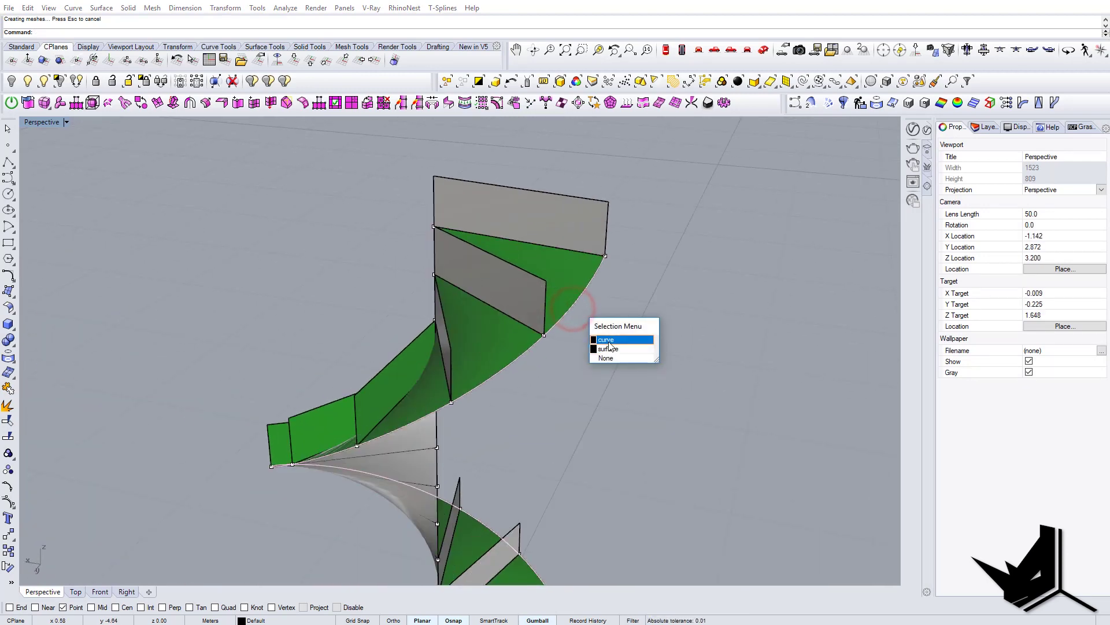
left_click(607, 339)
right_click_drag(560, 347, 599, 342)
right_click(599, 341)
left_click(590, 326)
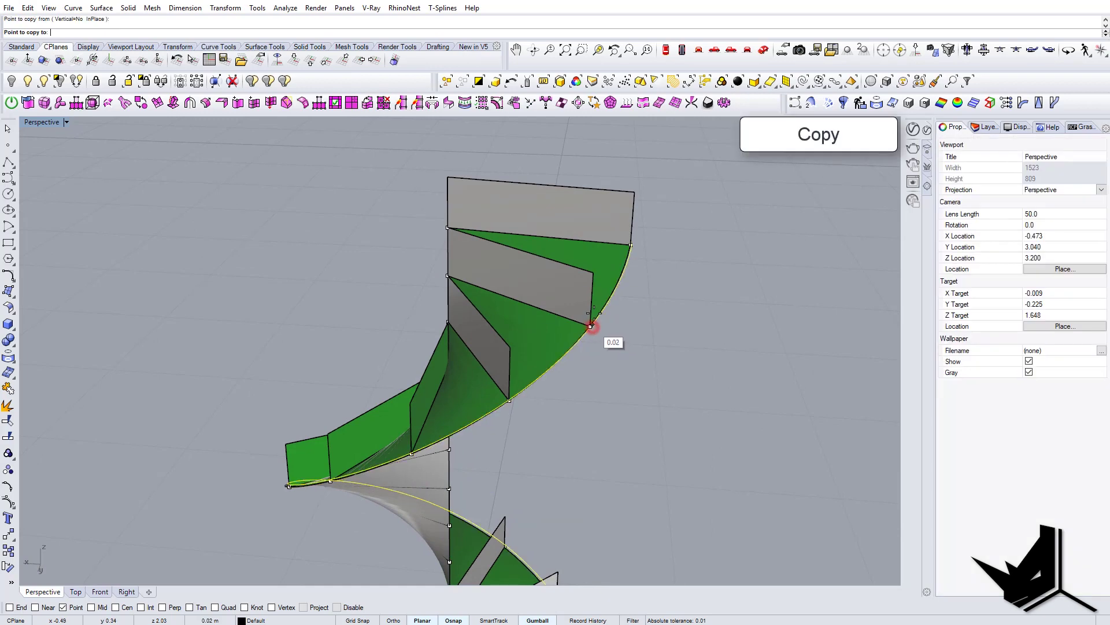
left_click(11, 608)
left_click(593, 272)
right_click(595, 269)
right_click_drag(594, 269, 486, 275)
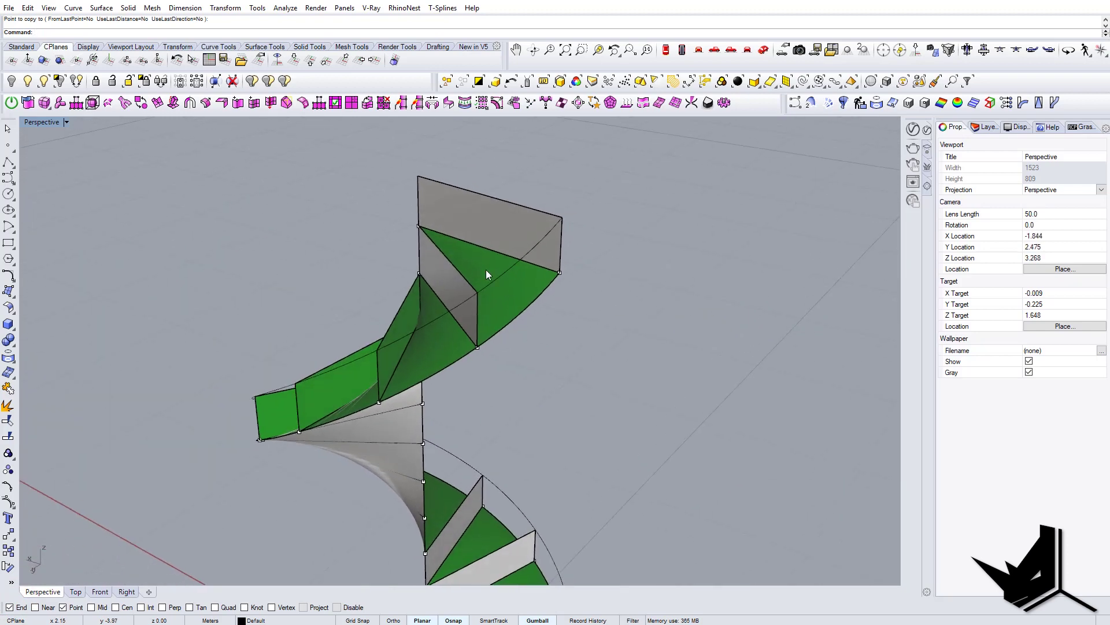
Start splitting the raised outer helix with Split and pick the upper risers as cutting objects
scroll(457, 246, "up", 4)
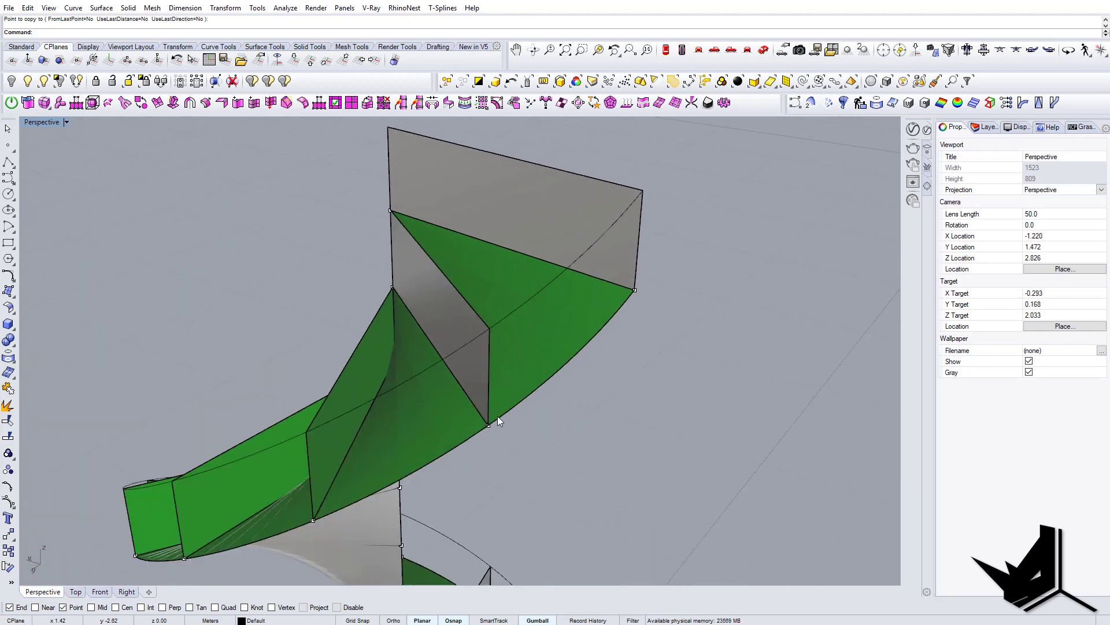
scroll(592, 296, "down", 2)
right_click_drag(592, 296, 590, 338)
left_click(558, 271)
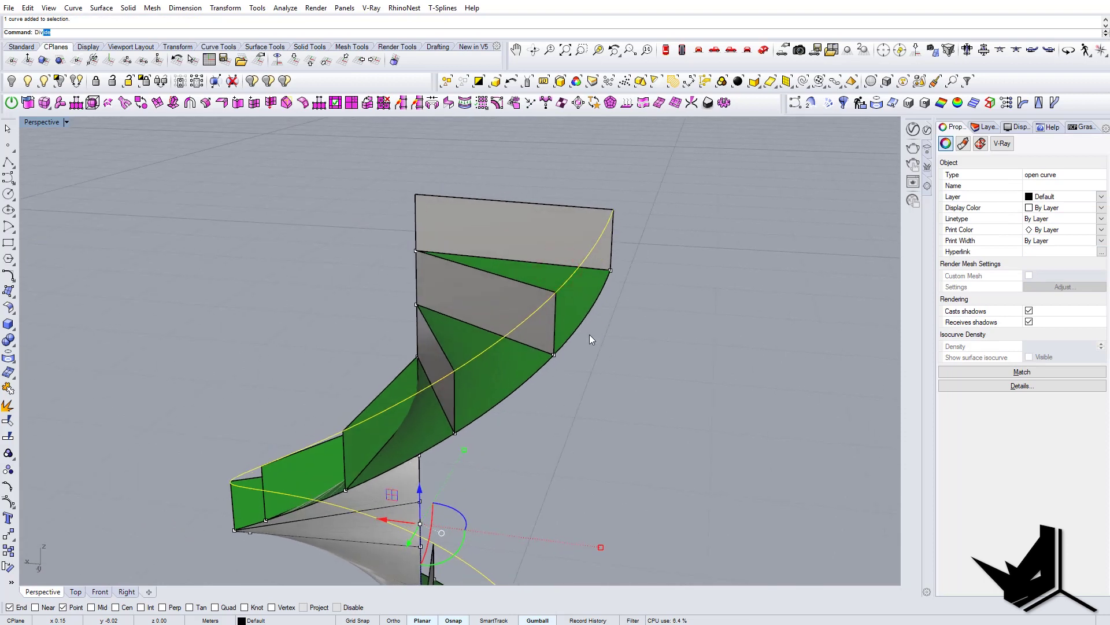
key("Escape")
type("SPlit")
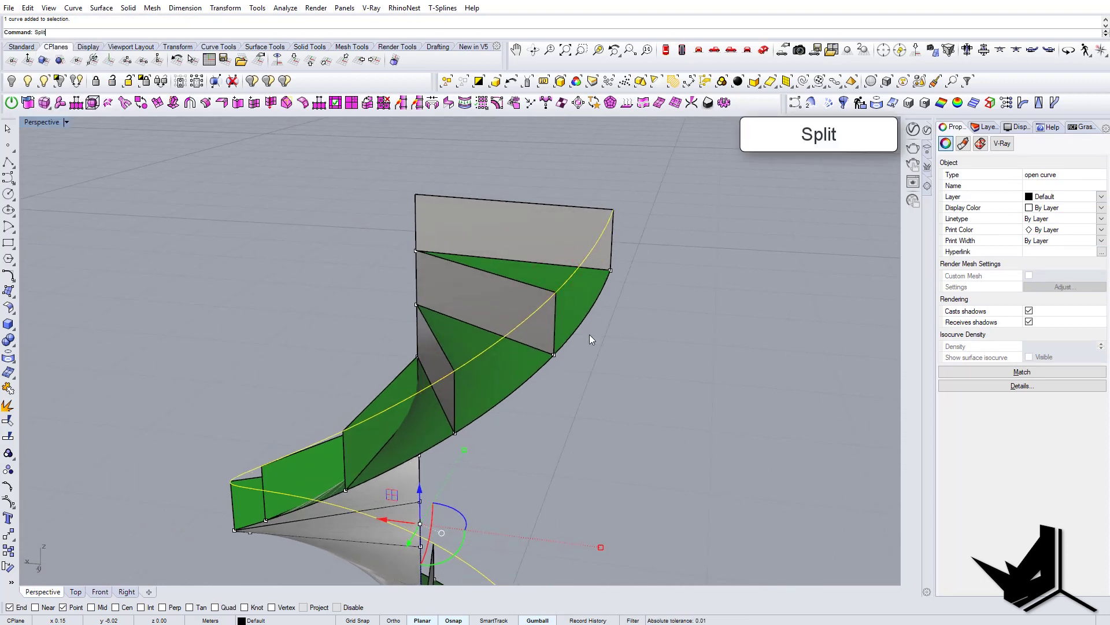
key("Return")
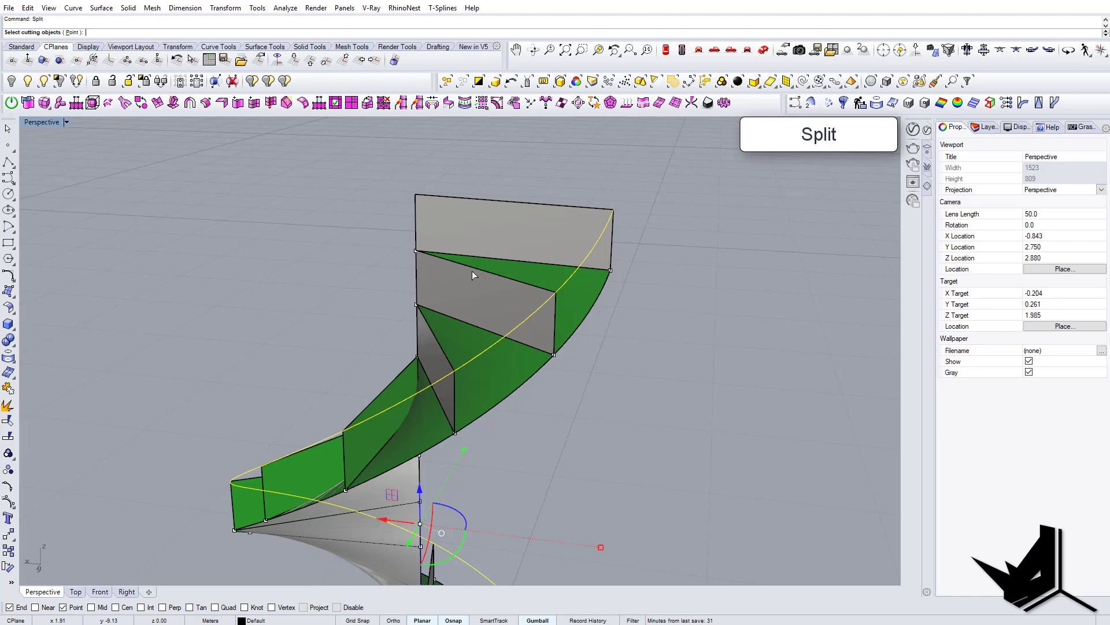
right_click_drag(472, 270, 548, 272)
left_click(491, 299)
left_click(507, 368)
right_click_drag(547, 272, 592, 291)
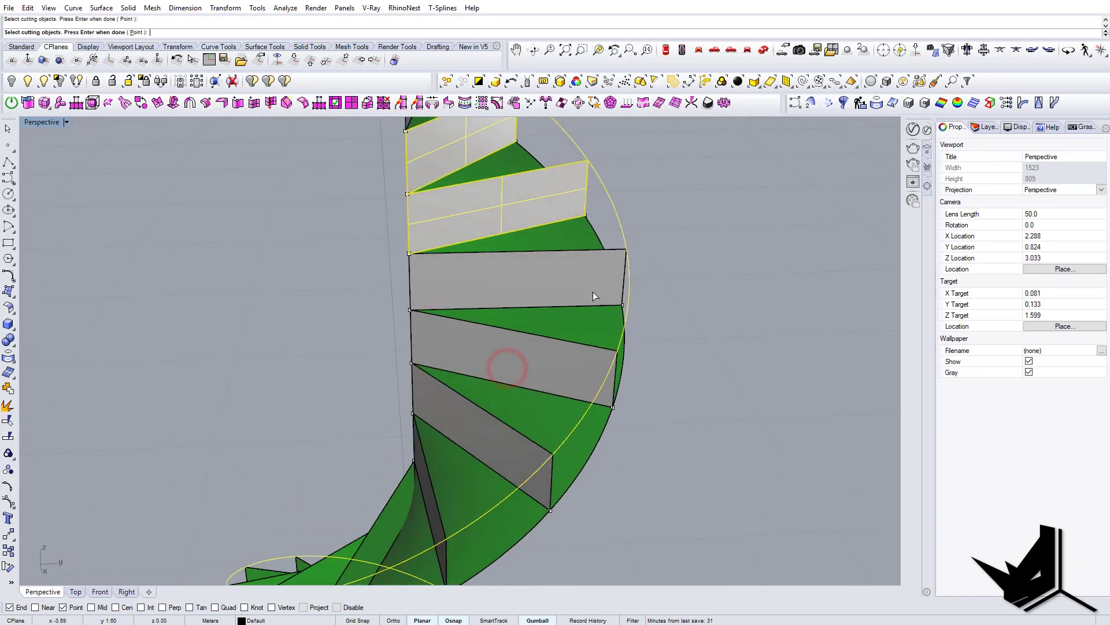
Add the remaining lower risers as cutting objects and complete the split of the raised helix
left_click(554, 284)
scroll(549, 313, "down", 9)
right_click_drag(528, 333, 578, 323)
scroll(521, 311, "up", 4)
left_click(519, 292)
right_click_drag(521, 343, 530, 370)
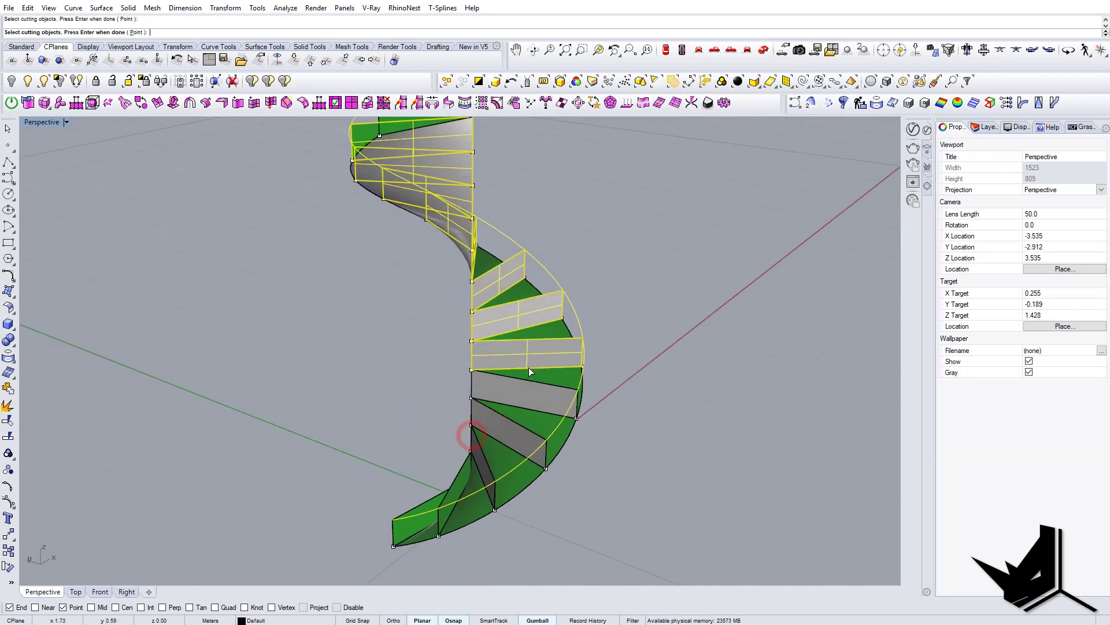
left_click(499, 436)
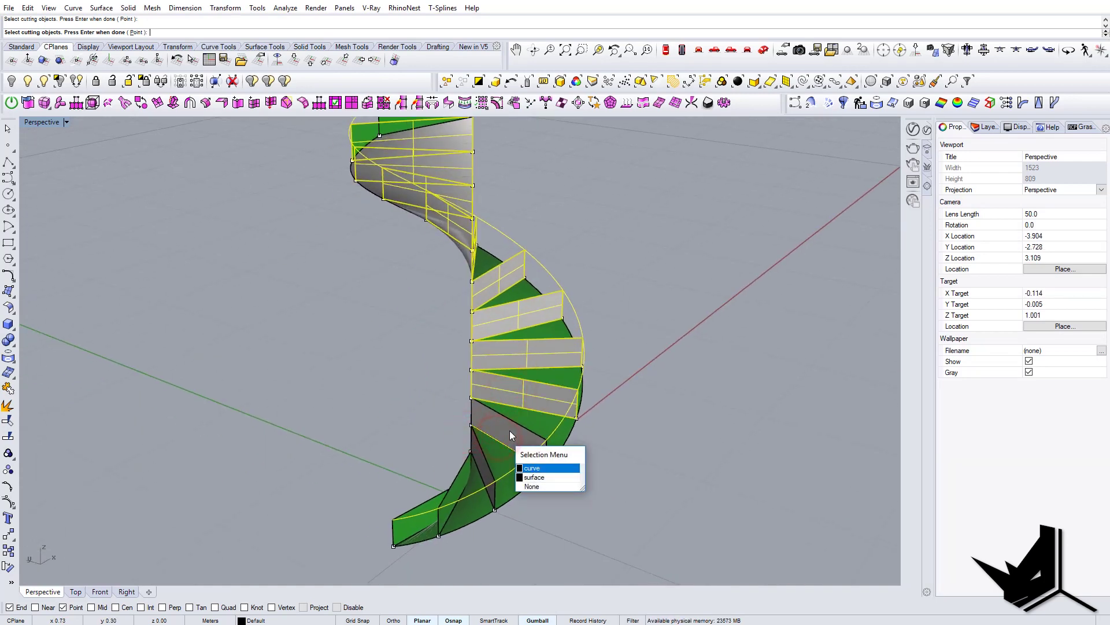
left_click(509, 429)
right_click_drag(465, 456, 501, 471)
scroll(491, 520, "up", 4)
right_click(488, 521)
right_click_drag(702, 431, 467, 429)
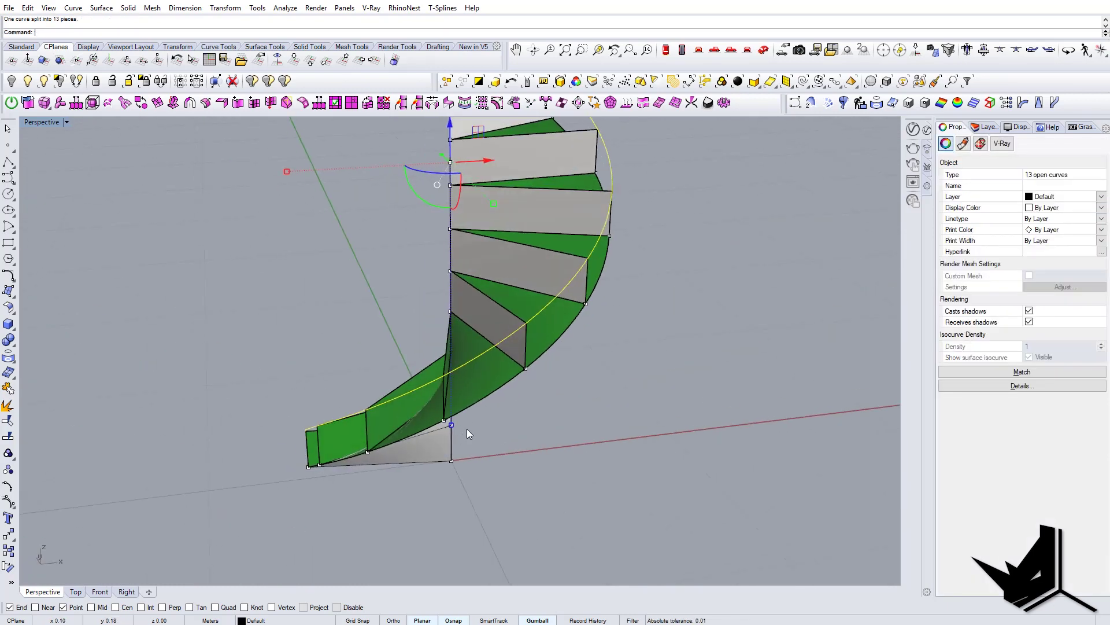
Flatten the topmost raised helix segment with SetPt, setting only Z in world alignment at the segment's lower endpoint
left_click(646, 352)
right_click_drag(639, 193, 499, 341, "shift")
right_click_drag(499, 341, 438, 325, "shift")
left_click(386, 299)
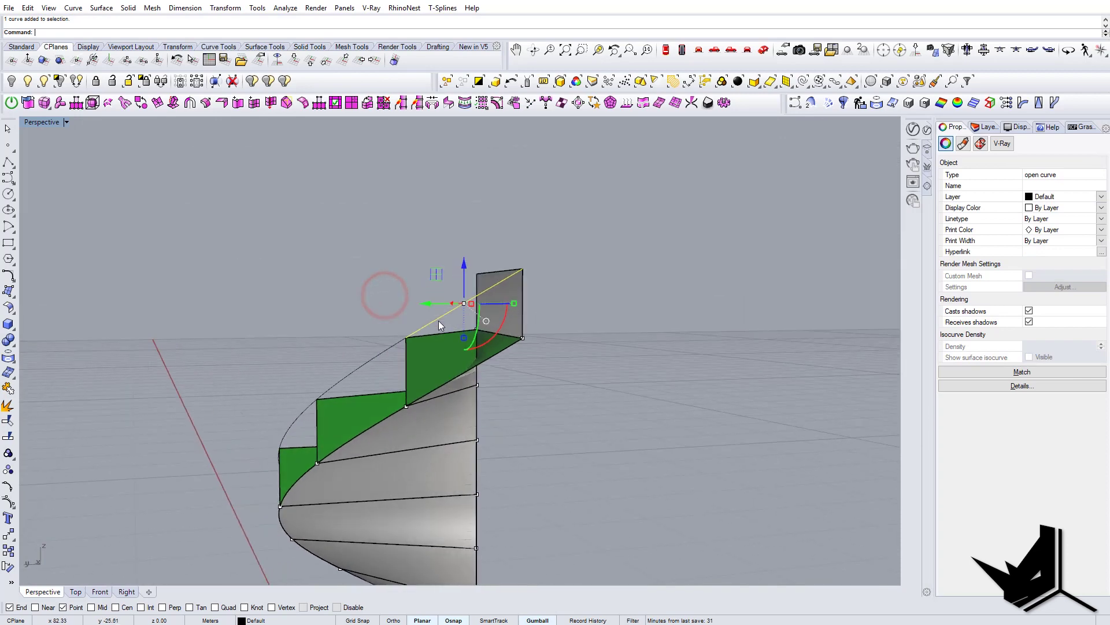
type("SetPt")
key("Return")
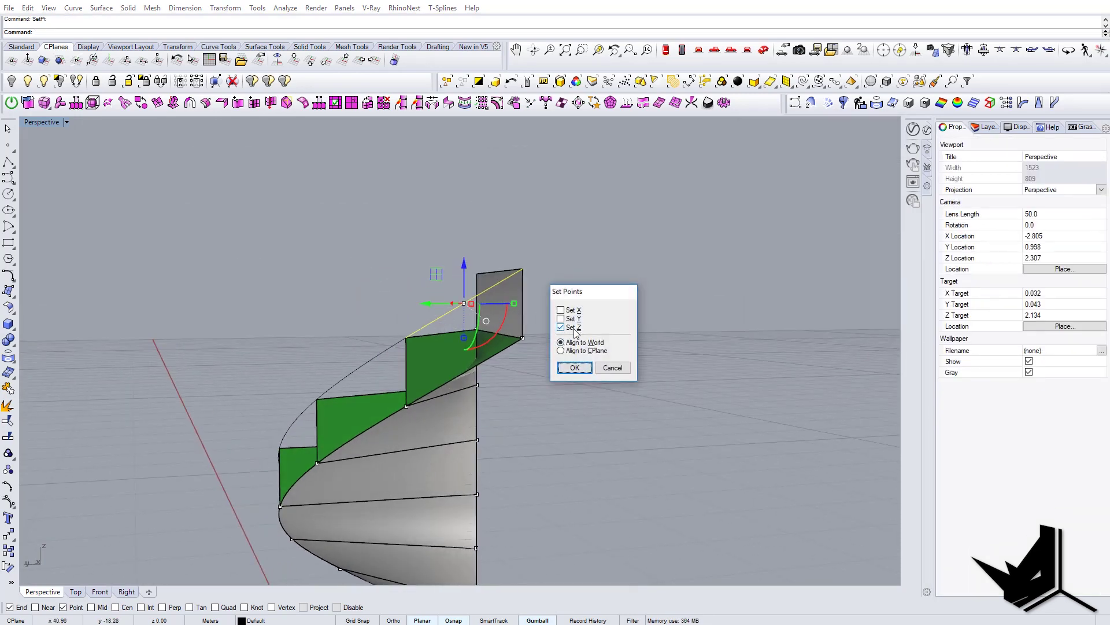
left_click(575, 371)
scroll(397, 315, "up", 2)
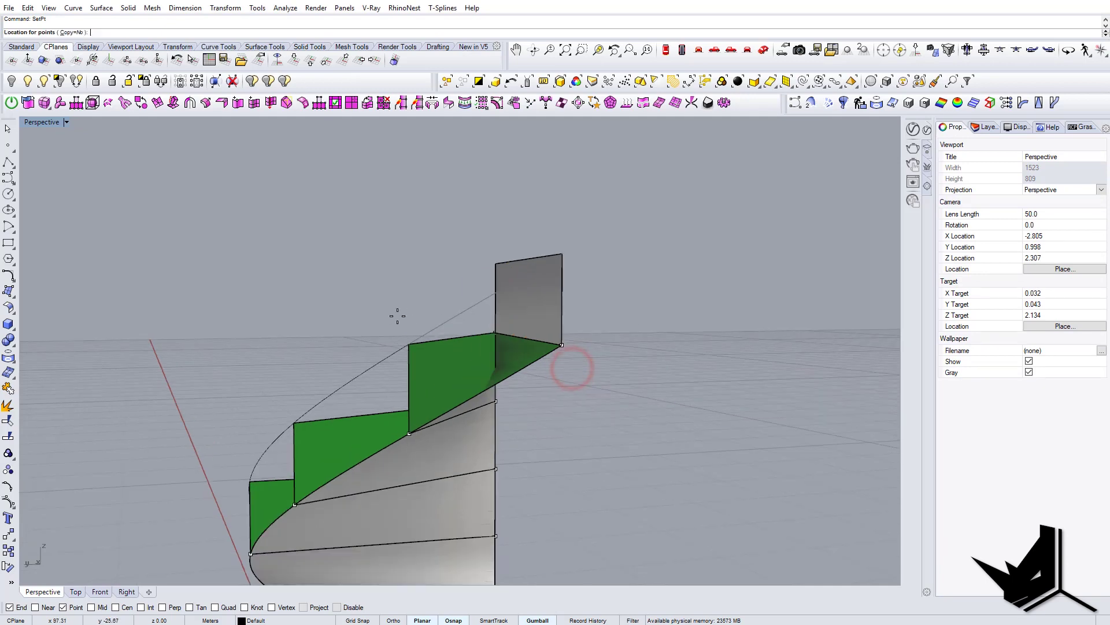
right_click_drag(414, 342, 508, 392)
scroll(585, 365, "up", 6)
scroll(587, 342, "up", 2)
scroll(534, 342, "down", 6)
Repeat the Z-only SetPt on the next raised helix segments below the topmost one, snapping to each lower endpoint
left_click(306, 386)
key("Return")
key("Return")
left_click(298, 392)
left_click(508, 392)
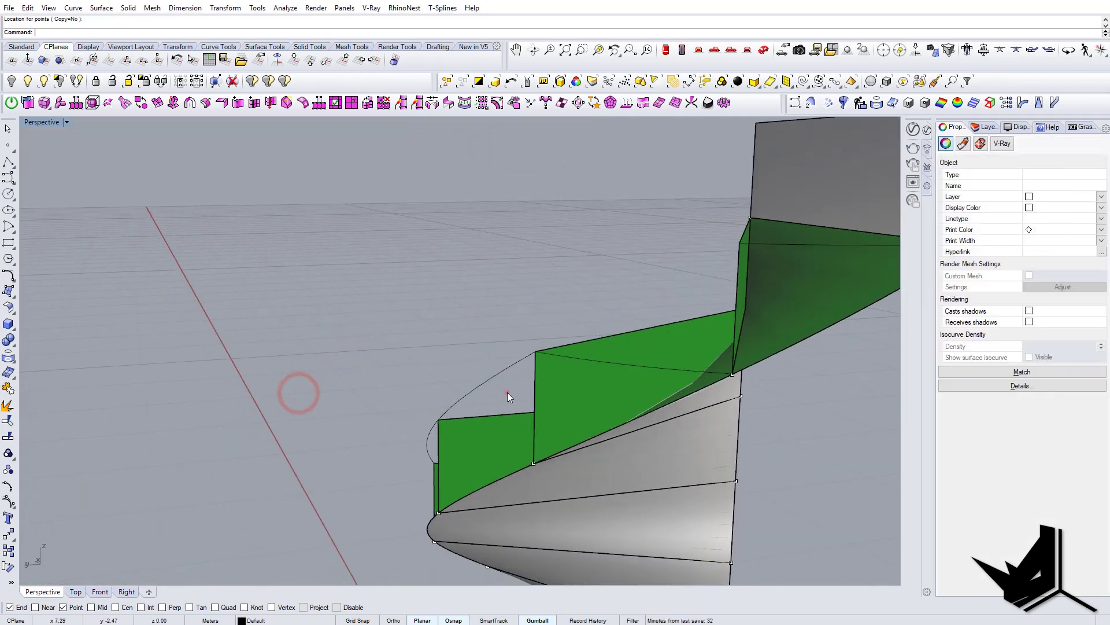
left_click(441, 417)
key("Return")
key("Return")
left_click(440, 418)
mouse_move(441, 419)
right_mouse_down()
mouse_move(513, 424)
mouse_move(436, 416)
right_mouse_up()
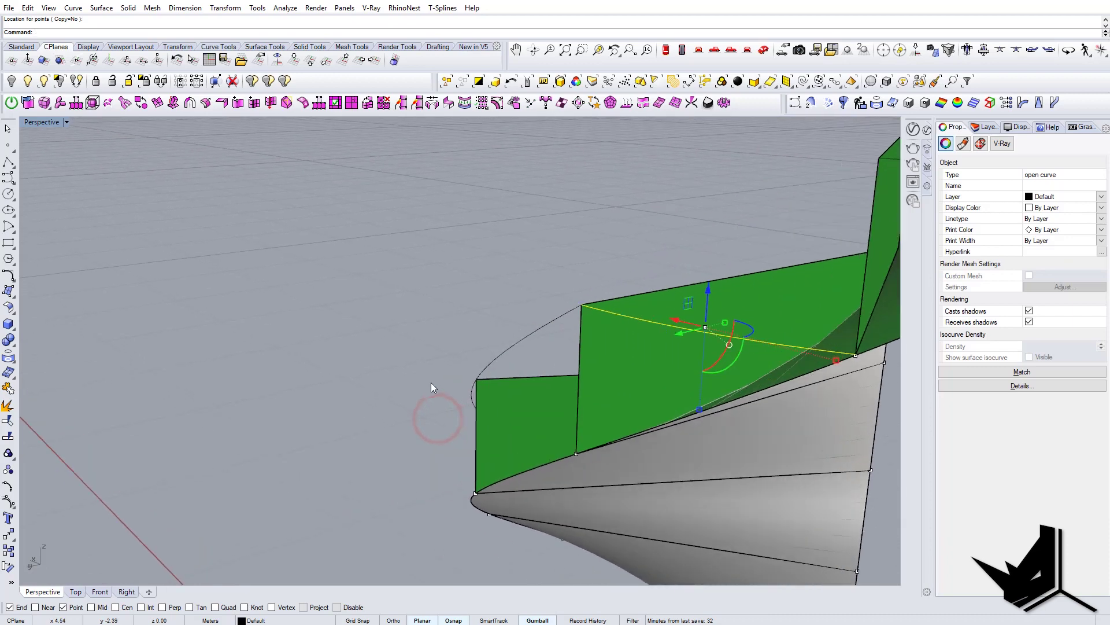
Continue down the stair, flattening two more raised helix segments in Z to their lower riser corners
left_click(524, 359)
scroll(520, 355, "down", 5)
key("Return")
key("Return")
left_click(389, 365)
right_click_drag(390, 365, 575, 397)
left_click(664, 350)
key("Return")
key("Return")
left_click(570, 386)
Flatten the following three raised helix segments in Z, each at its lower endpoint
left_click(519, 375)
key("Return")
key("Return")
left_click(448, 398)
left_click(550, 399)
key("Return")
key("Return")
left_click(489, 427)
left_click(596, 371)
key("Return")
key("Return")
left_click(531, 398)
right_click_drag(537, 428, 379, 414)
scroll(619, 431, "down", 3)
left_click(379, 414)
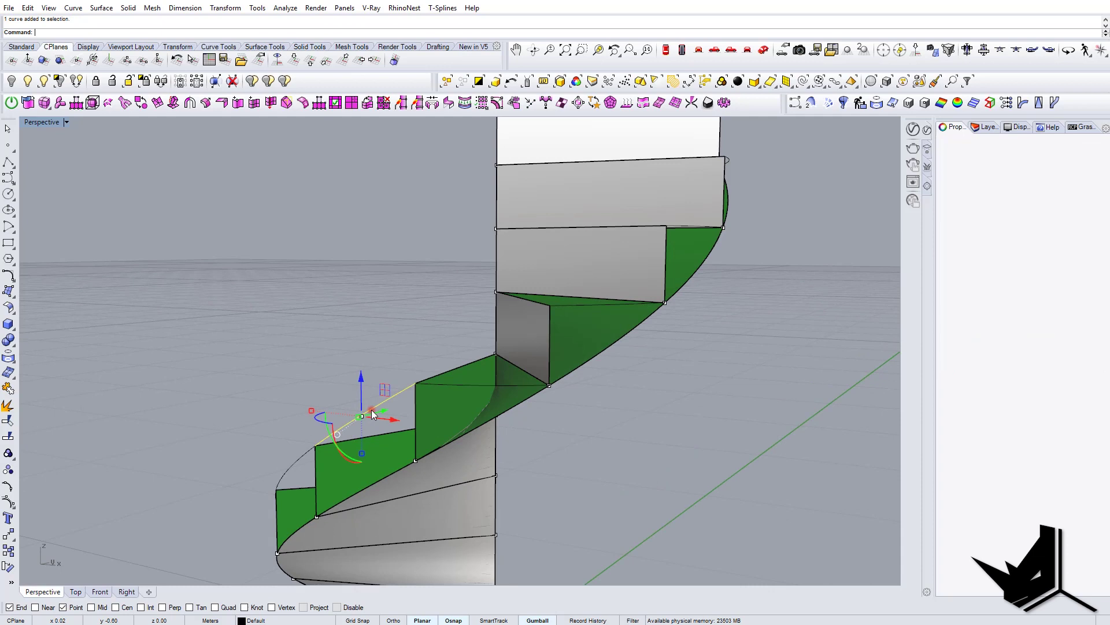
type("SetPt")
key("Return")
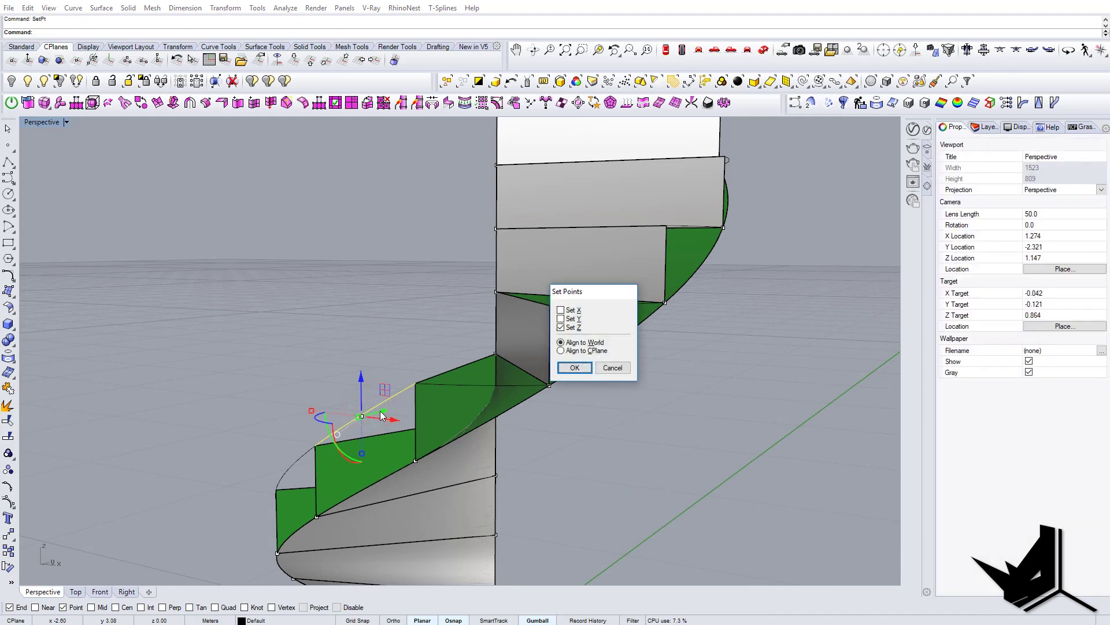
left_click(627, 371)
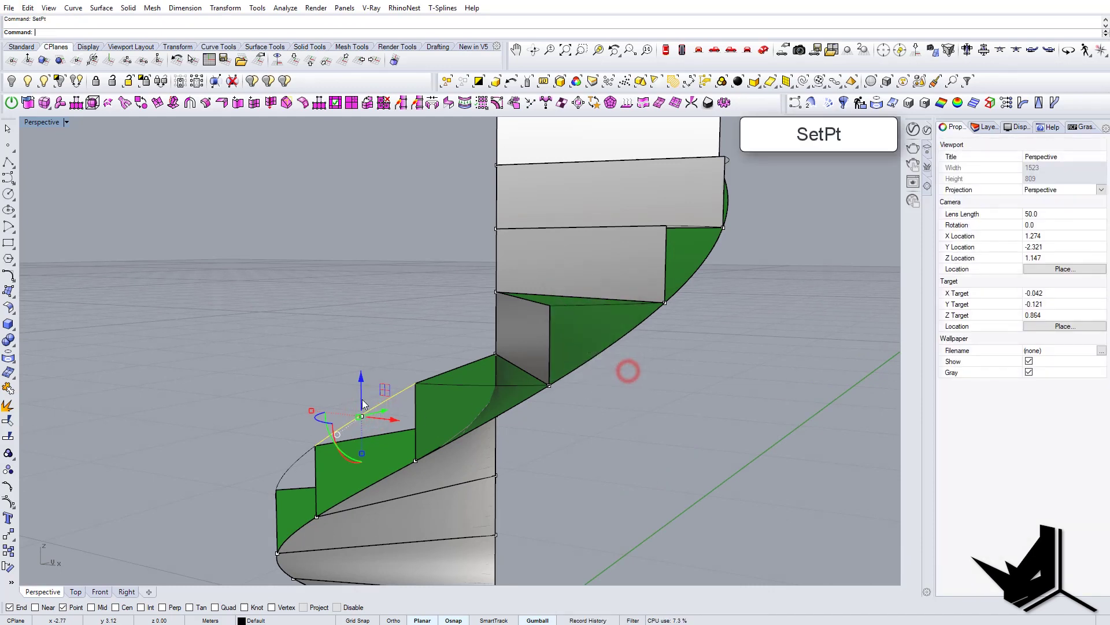
Move the selected helix segment aside, show its control points, try aligning them in Z with SetPt, and undo the trial
right_click_drag(307, 369, 333, 308, "shift")
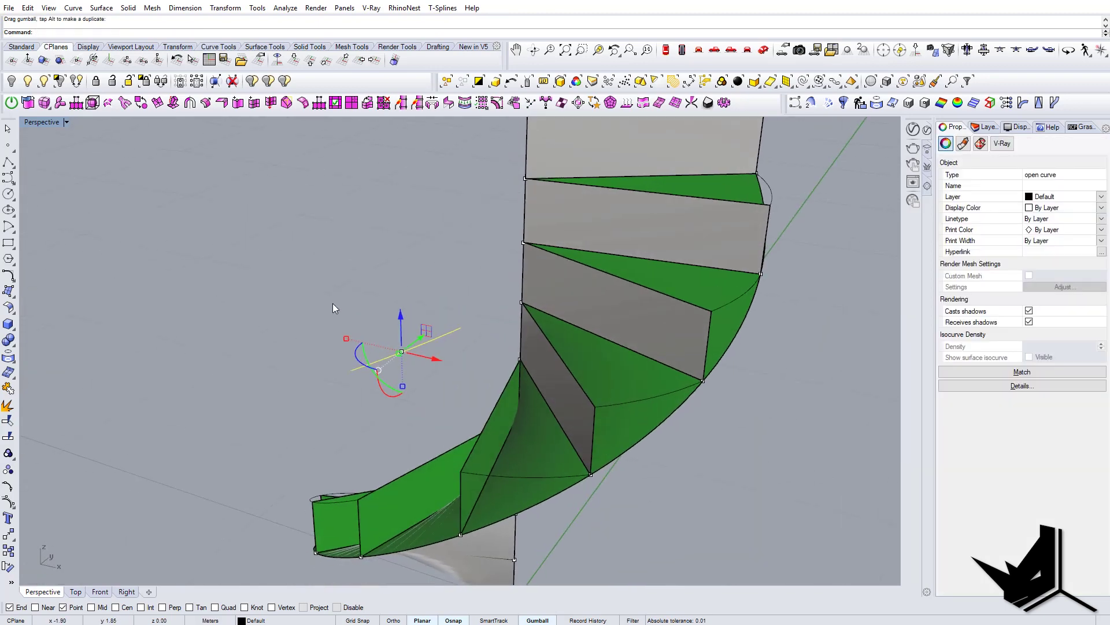
left_click(8, 502)
right_click_drag(405, 412, 281, 307)
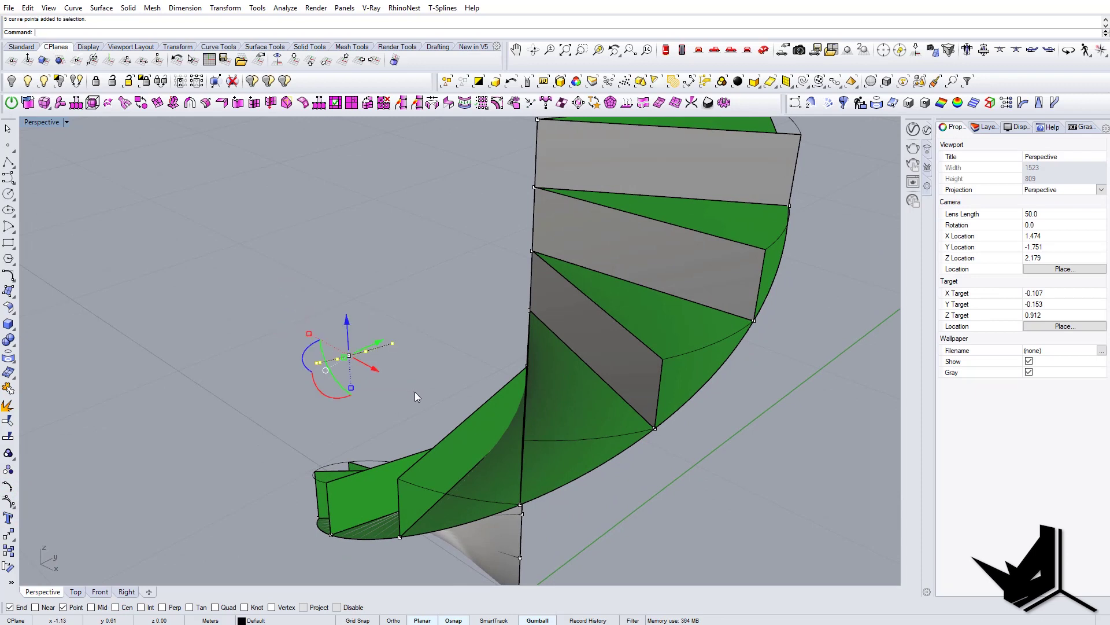
type("tPt")
key("Return")
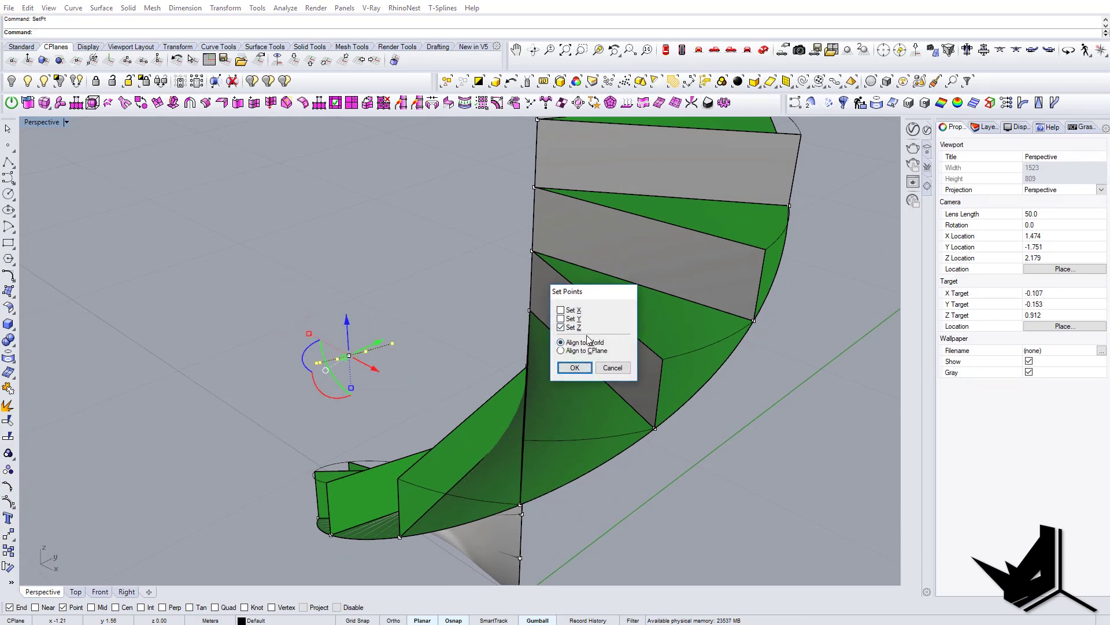
key("Return")
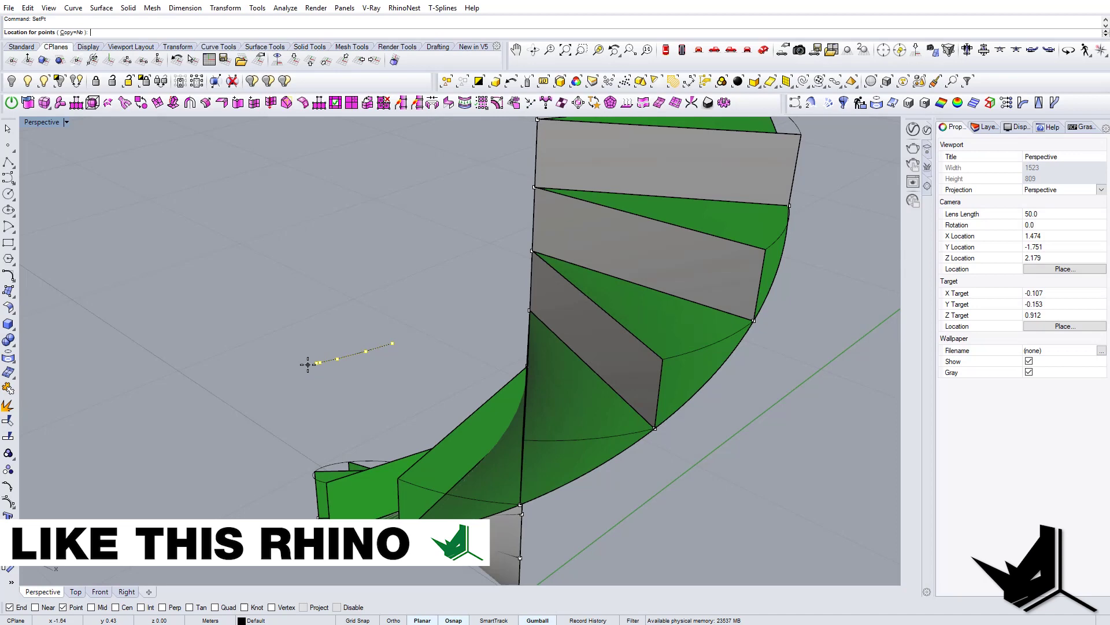
left_click(314, 363)
right_click_drag(318, 394, 379, 366)
key("ctrl+z")
key("ctrl+z")
Flatten the next sloped helix segment with SetPt in Z only, snapping to its lower endpoint on the riser corner
right_click_drag(383, 480, 436, 392)
scroll(394, 433, "up", 6)
left_click(436, 391)
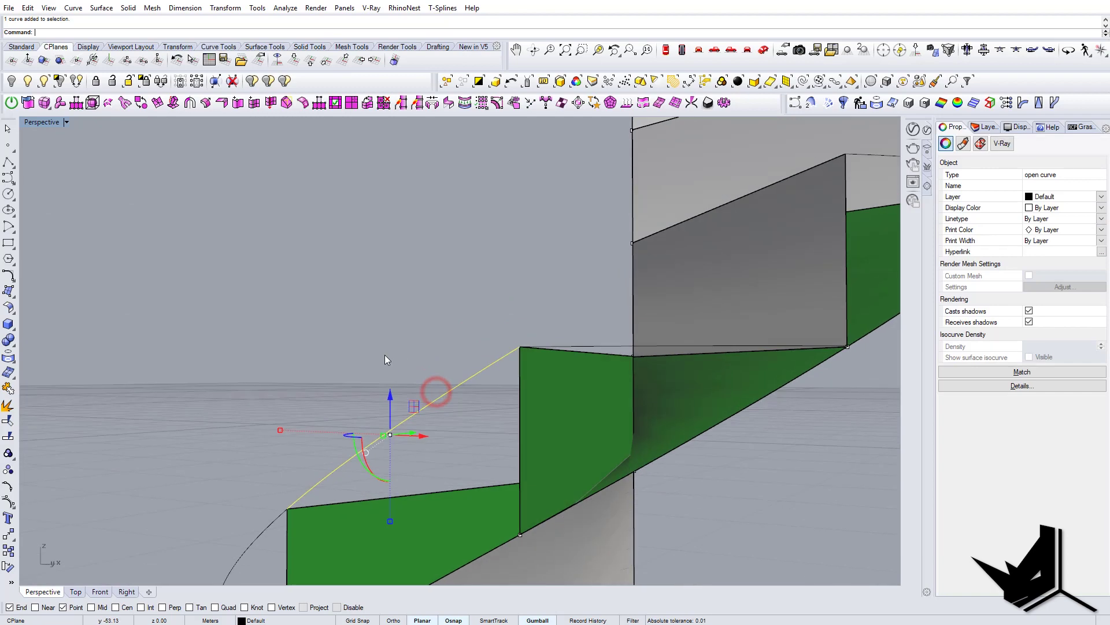
type("SetPt")
key("Return")
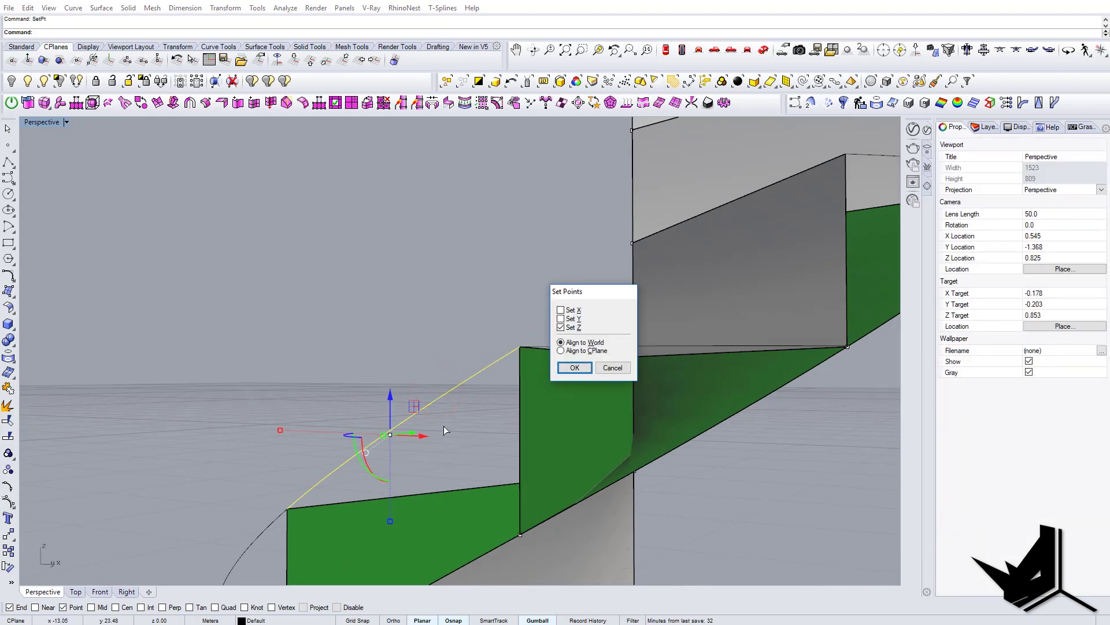
left_click(569, 368)
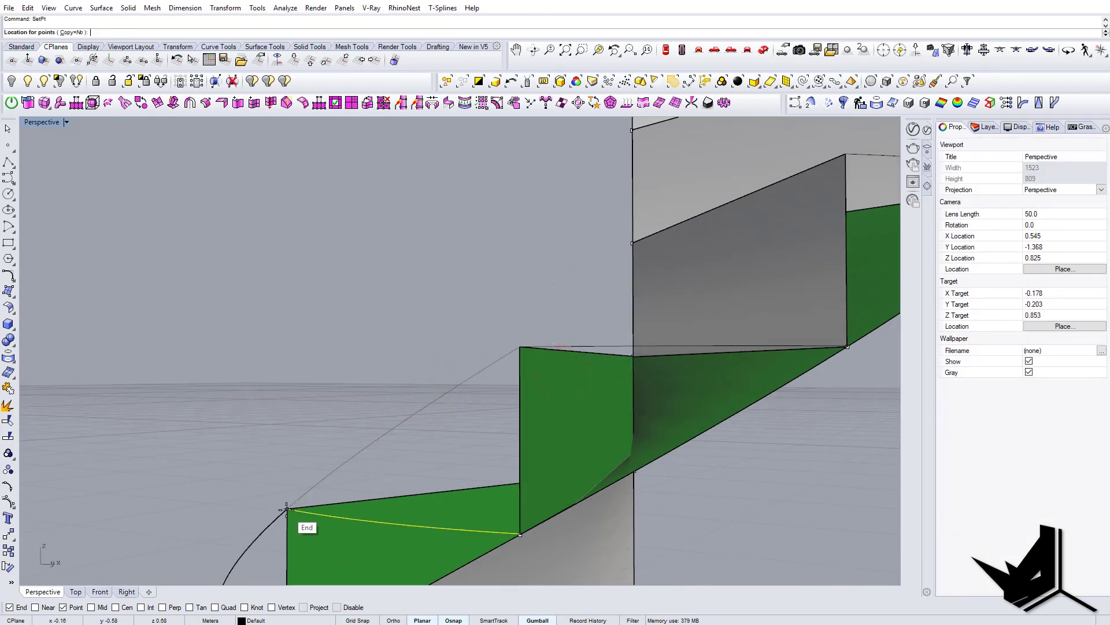
right_click_drag(286, 510, 541, 368, "shift")
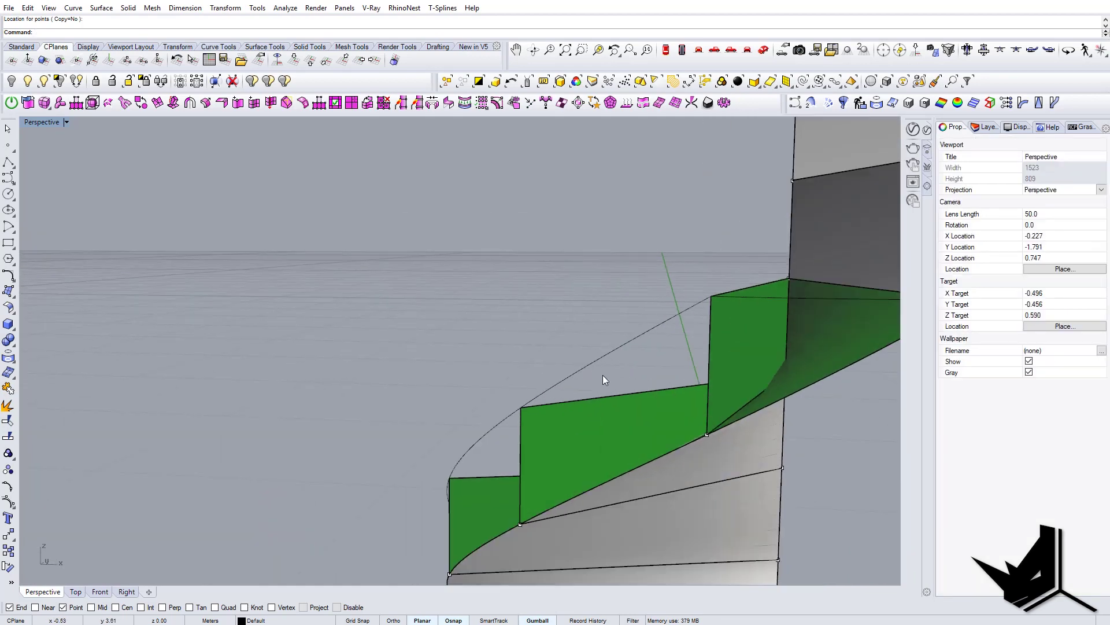
Flatten the last three sloped helix segments down to the bottom step with SetPt in Z at their lower endpoints
left_click(602, 375)
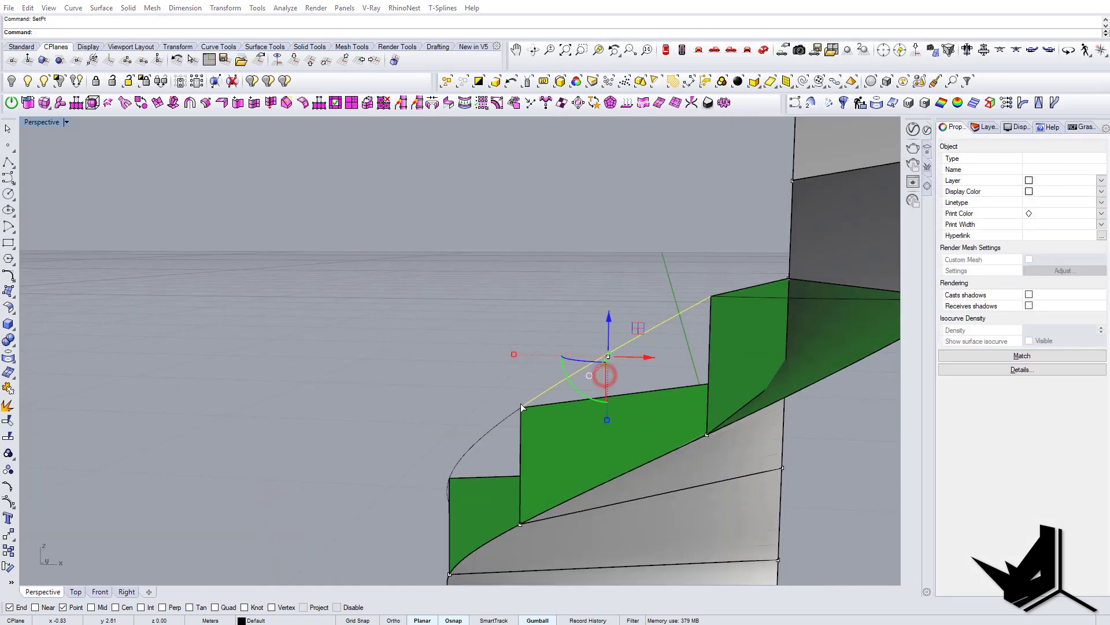
key("Escape")
right_click_drag(525, 408, 567, 398, "shift")
left_click(567, 398)
right_click(567, 398)
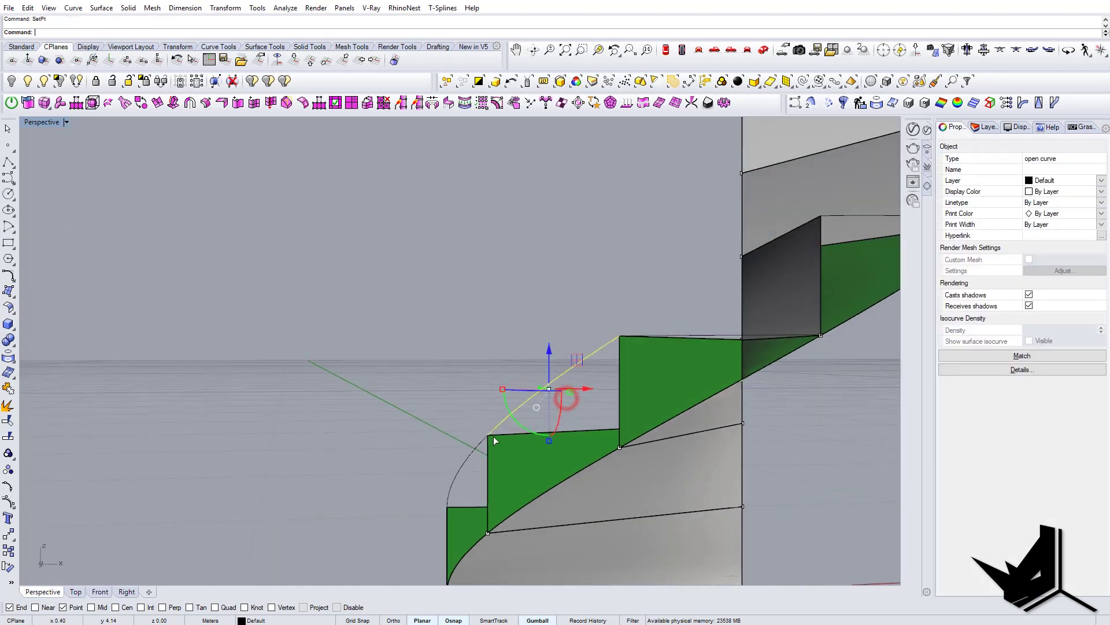
left_click(488, 435)
right_click_drag(487, 435, 543, 431)
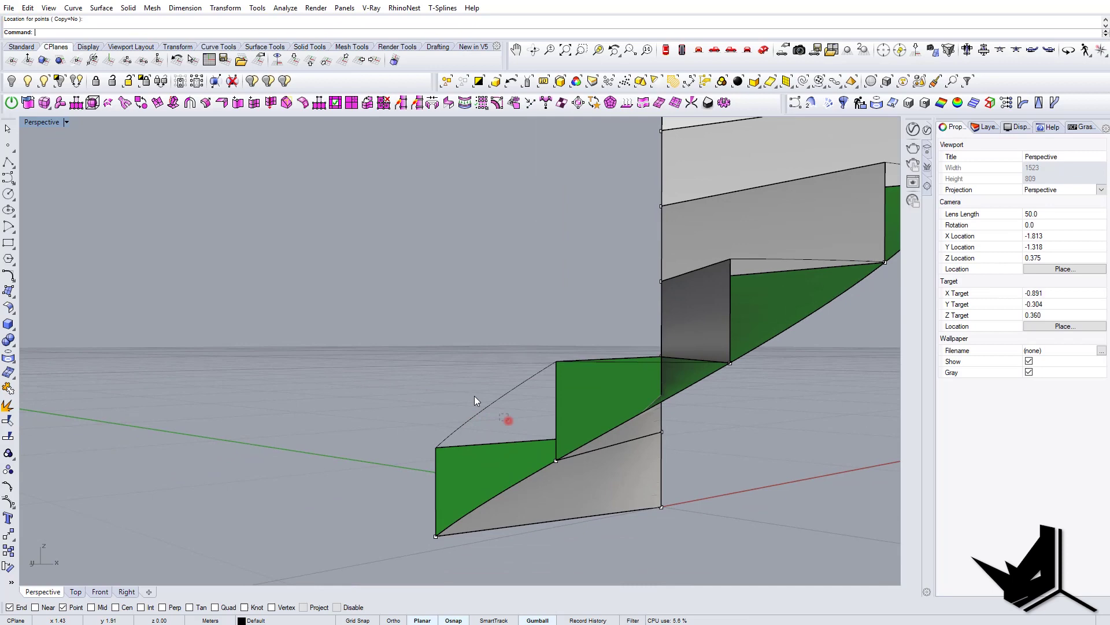
left_click_drag(508, 421, 474, 395)
scroll(446, 433, "up", 4)
right_click(442, 445)
key("Return")
left_click(432, 455)
Select the original outer helix along the underside, start Split and pick the upper risers as cutting objects
right_click_drag(486, 435, 548, 399)
scroll(586, 411, "down", 4)
left_click(507, 392)
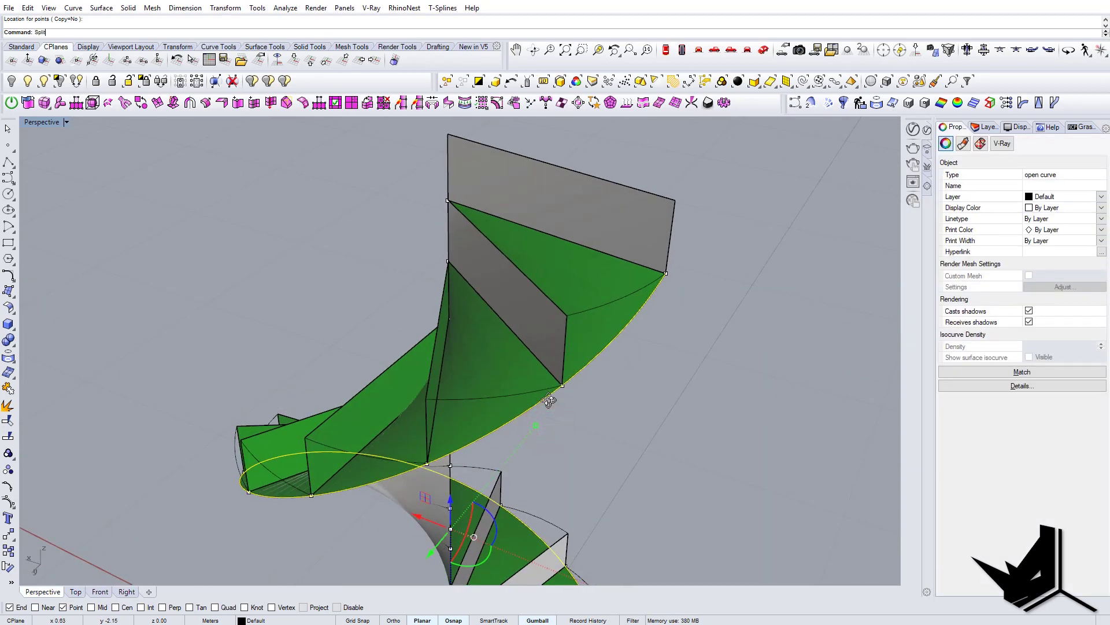
key("Return")
left_click(510, 295)
right_click_drag(445, 374, 631, 271)
left_click(659, 240)
right_click_drag(587, 318, 665, 268)
left_click(665, 264)
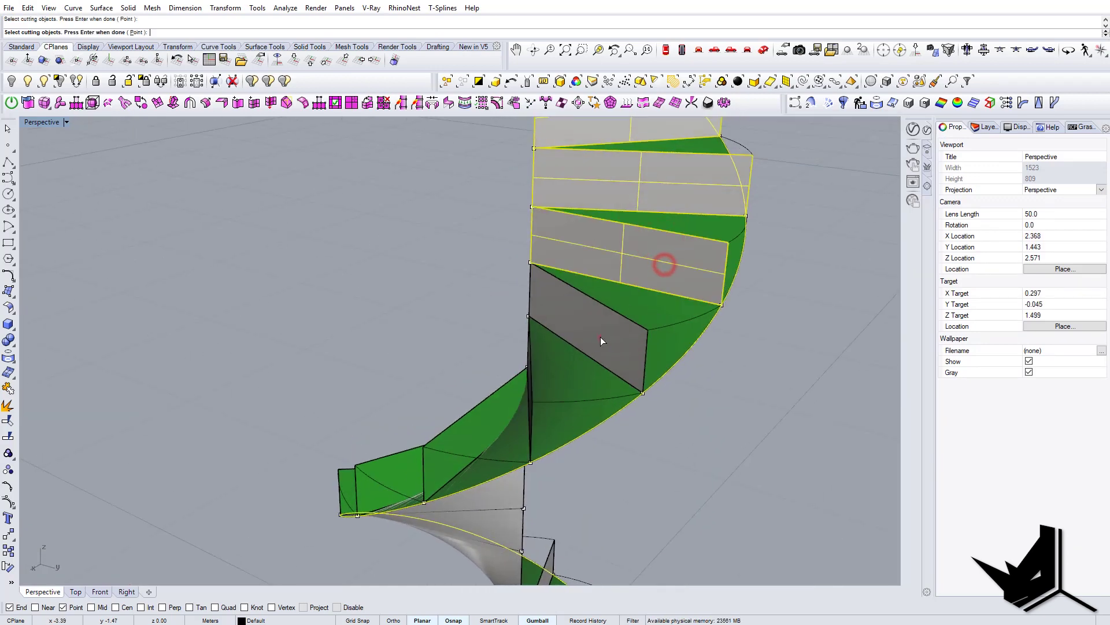
left_click(601, 337)
right_click_drag(600, 336, 634, 293)
left_click(635, 293)
left_click(567, 350)
right_click_drag(563, 352, 619, 366)
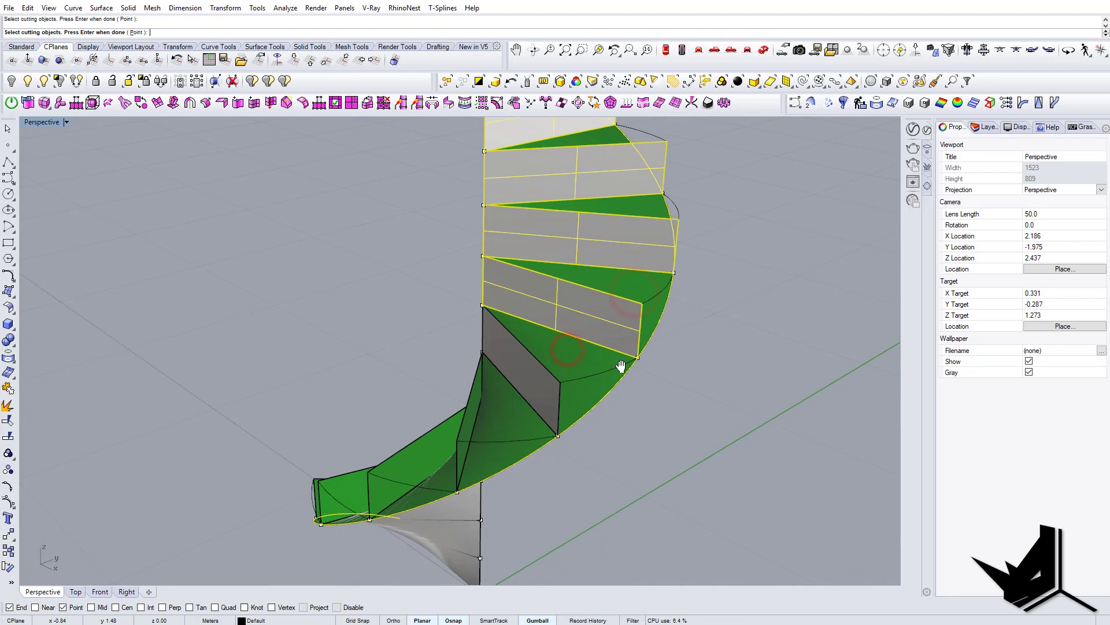
Pick the remaining lower risers as cutting objects and complete the split of the underside's outer helix
right_click_drag(496, 399, 631, 303, "shift")
left_click(635, 292)
right_click_drag(509, 332, 677, 289)
mouse_move(474, 343)
right_mouse_down()
mouse_move(571, 312)
mouse_move(484, 352)
mouse_move(573, 364)
mouse_move(510, 405)
mouse_move(355, 439)
mouse_move(323, 495)
right_mouse_up()
left_click(572, 359)
left_click(456, 409)
left_click(320, 482)
right_click(446, 467)
right_click_drag(445, 468, 584, 376)
right_click_drag(584, 376, 441, 422, "shift")
key("Escape")
Select the topmost underside helix piece to check the split, and clear the selection
left_click(552, 387)
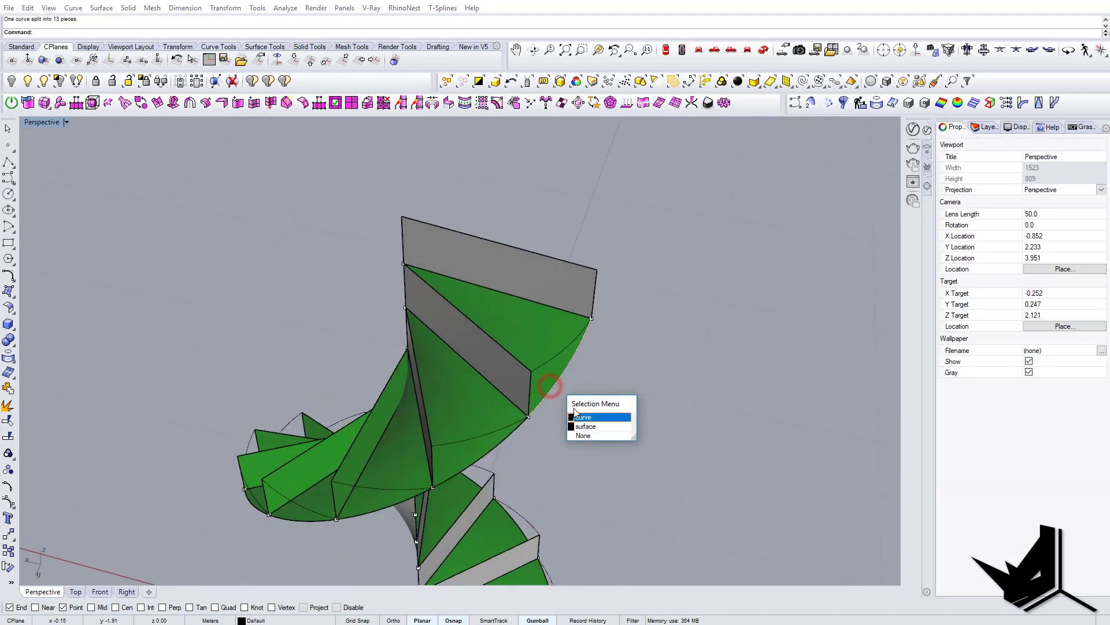
left_click(588, 422)
right_click_drag(588, 421, 548, 414)
key("Escape")
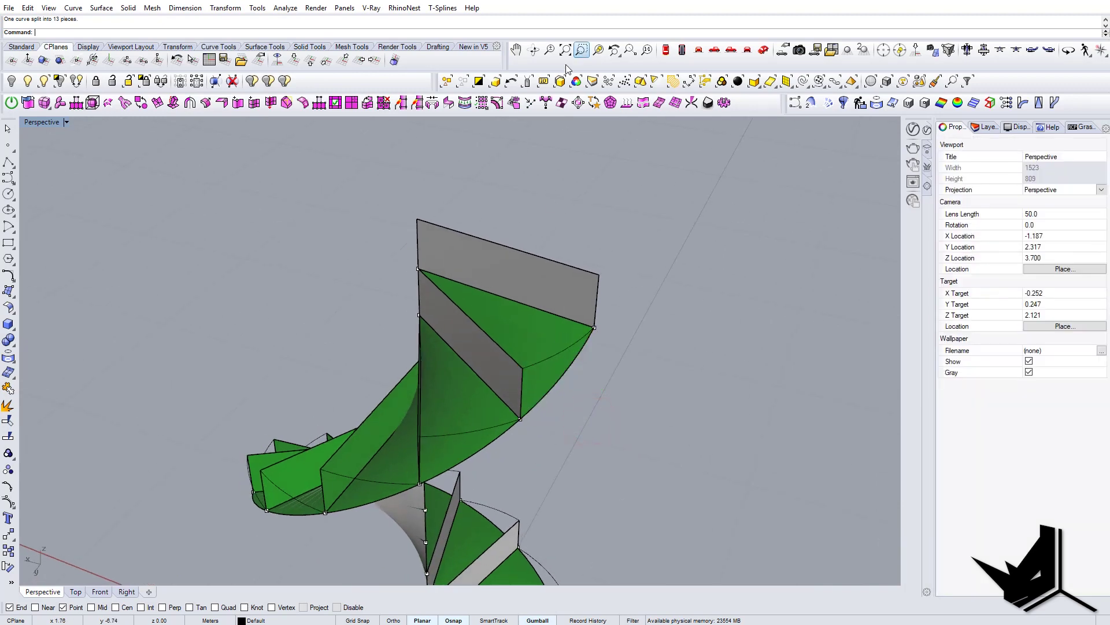
left_click(608, 81)
right_click_drag(596, 347, 461, 367)
key("Escape")
Sweep the topmost step's outer side face with Sweep2, using the split helix piece and flattened tread curve as rails and the riser's edge as section
scroll(471, 348, "up", 3)
type("Sweep2")
key("Return")
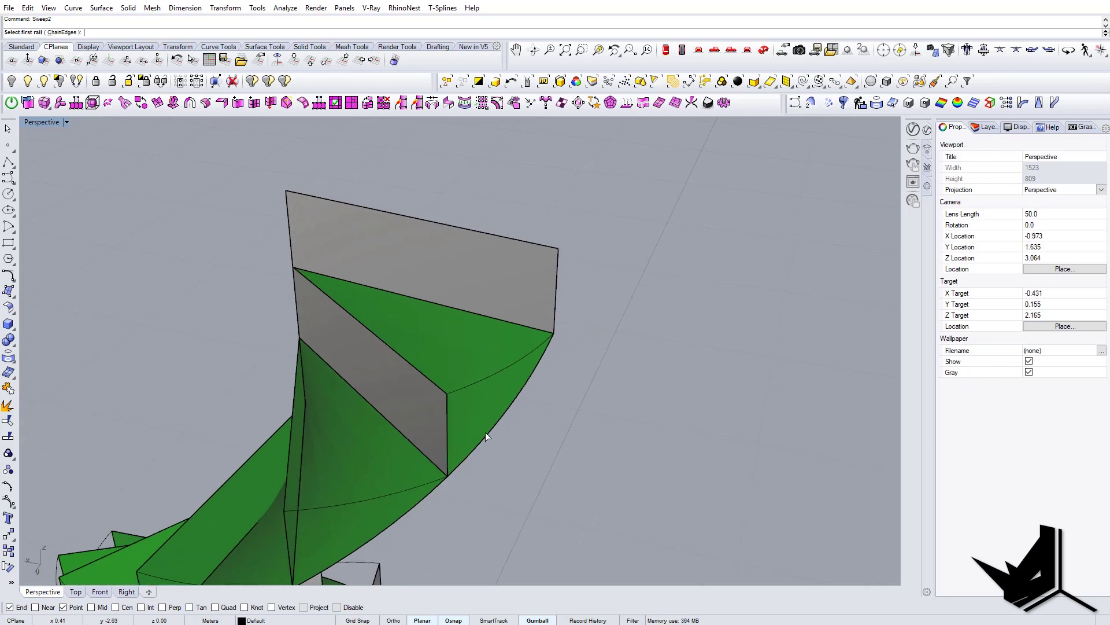
right_click_drag(485, 432, 477, 421)
left_click(485, 421)
left_click(523, 453)
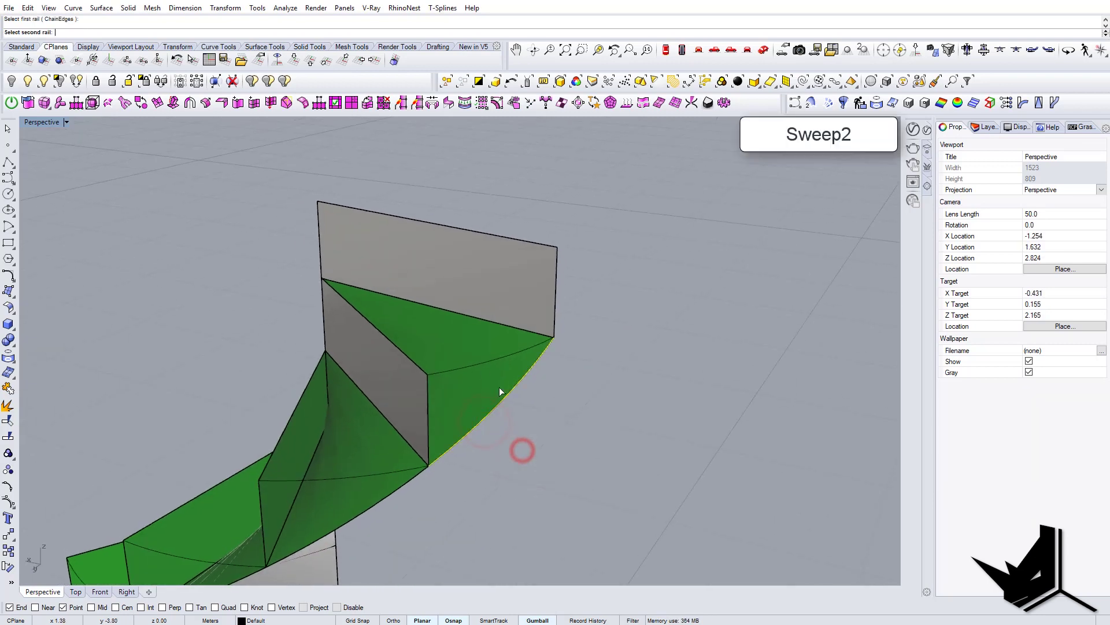
left_click(479, 363)
key("Return")
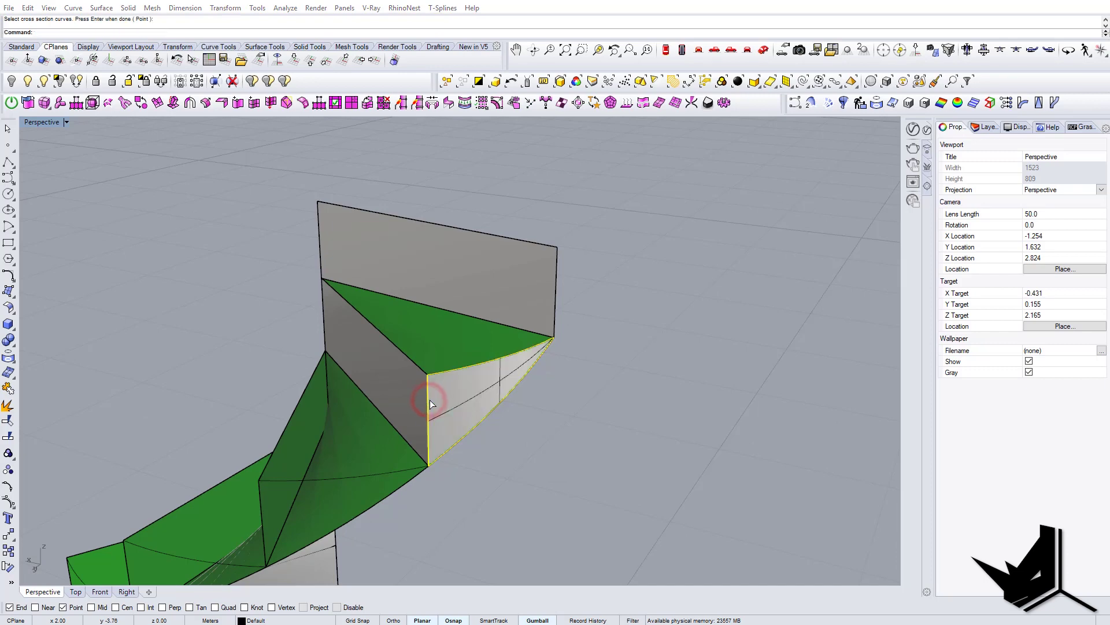
key("Return")
Create the second step's outer side face with Sweep2 between its helix piece and tread curve, with the riser's outer edge as cross section
right_click_drag(399, 440, 546, 299, "shift")
key("Return")
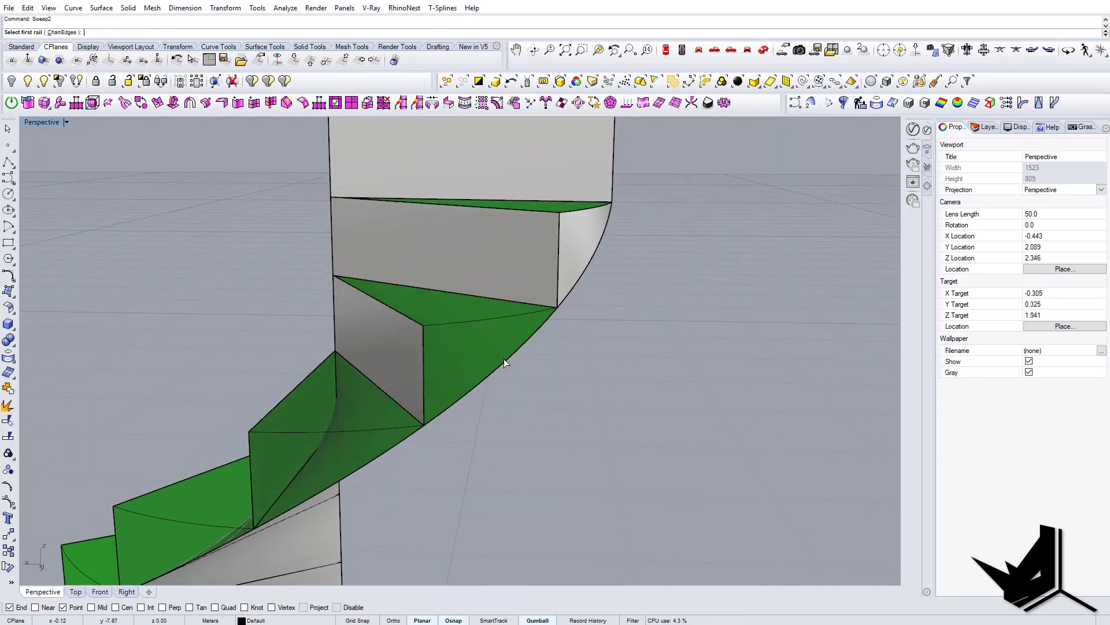
left_click(505, 361)
left_click(536, 391)
left_click(448, 319)
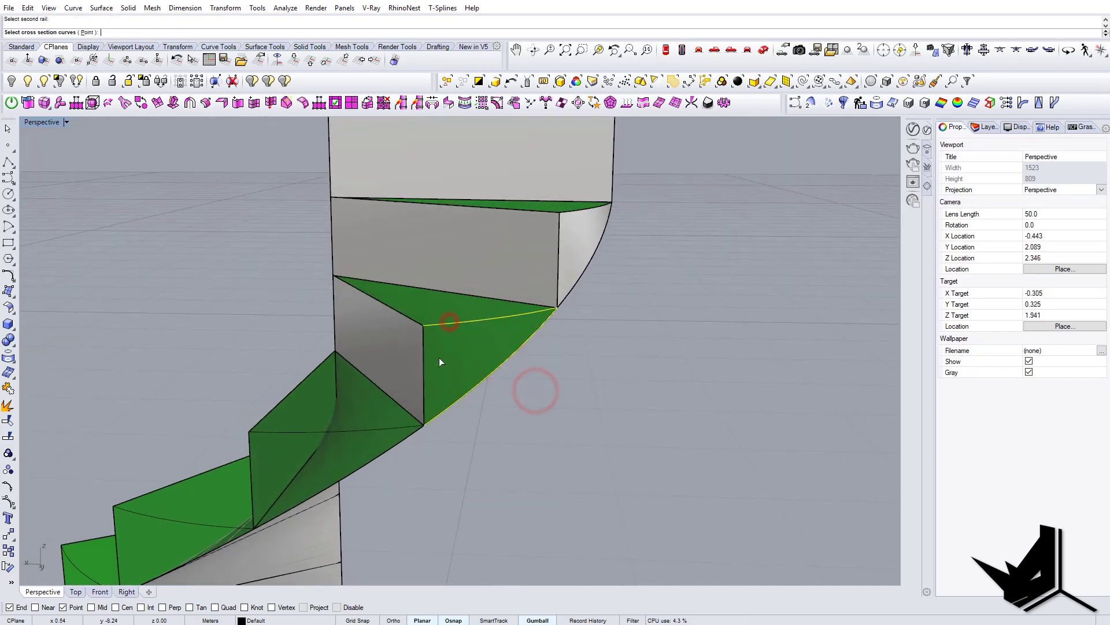
left_click(422, 362)
key("Return")
key("Return")
Sweep the third step's outer side face along its underside helix piece and tread curve, using the vertical riser edge as section
right_click_drag(399, 395, 490, 362)
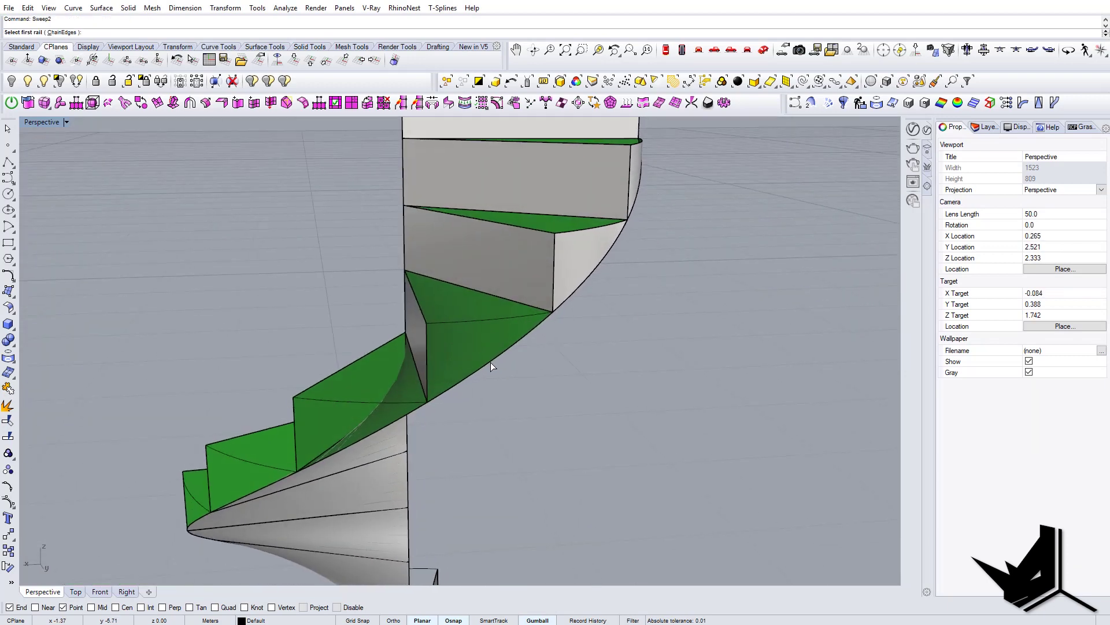
key("Return")
left_click(485, 363)
left_click(521, 394)
left_click(466, 321)
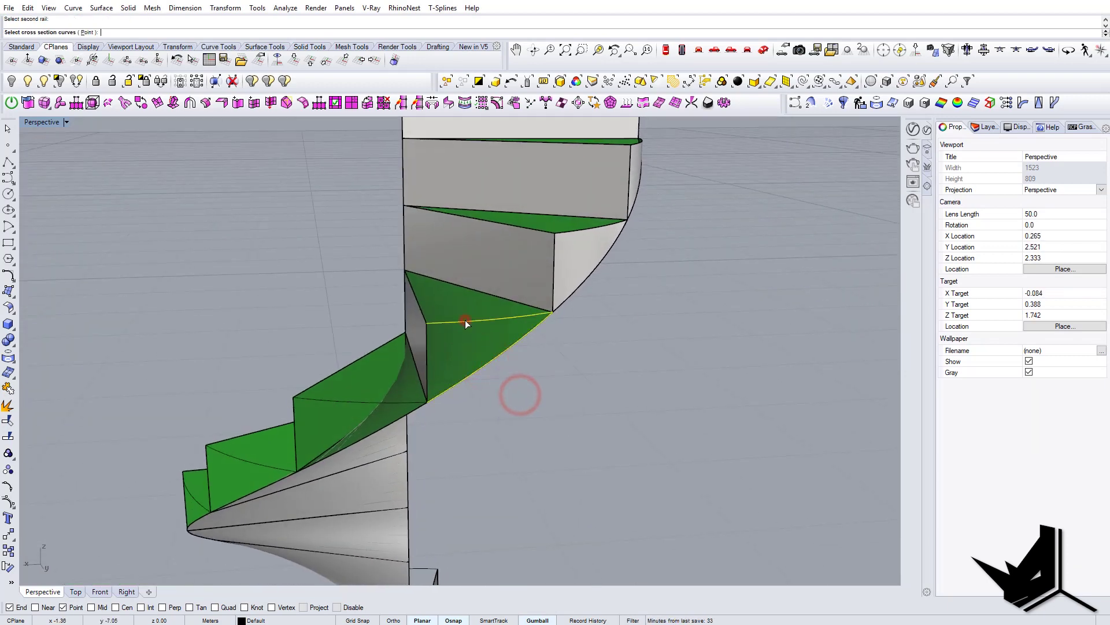
left_click(427, 347)
key("Return")
key("Return")
right_click_drag(409, 369, 517, 373)
key("Return")
left_click(517, 373)
left_click(547, 402)
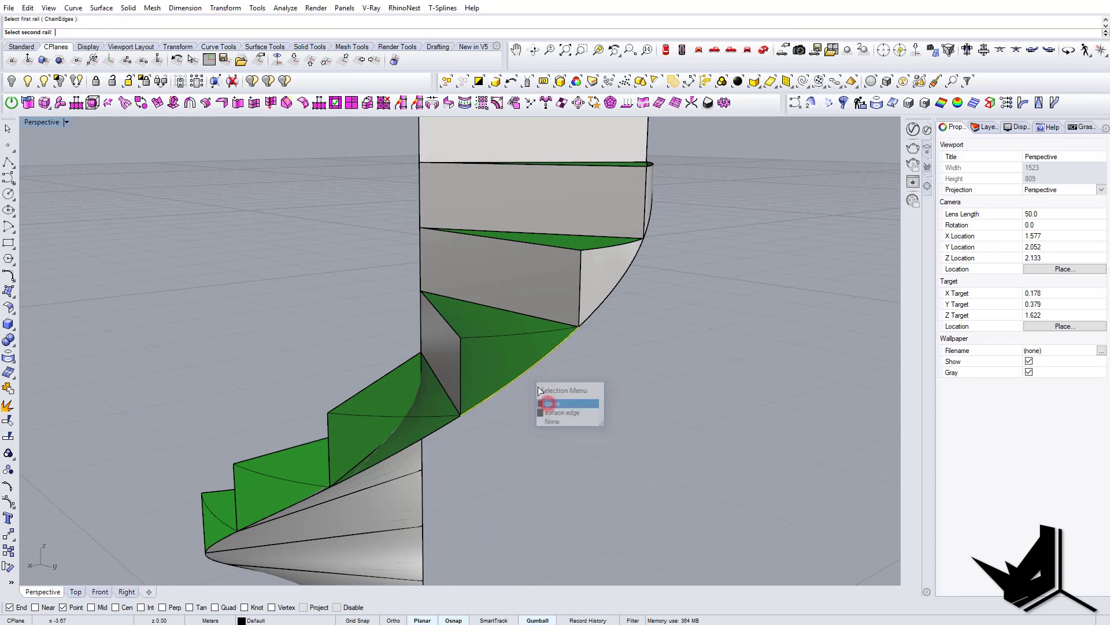
left_click(492, 338)
key("Escape")
Close the fourth step's outer side with a Sweep2 surface from its helix piece, tread curve and vertical riser edge
key("Return")
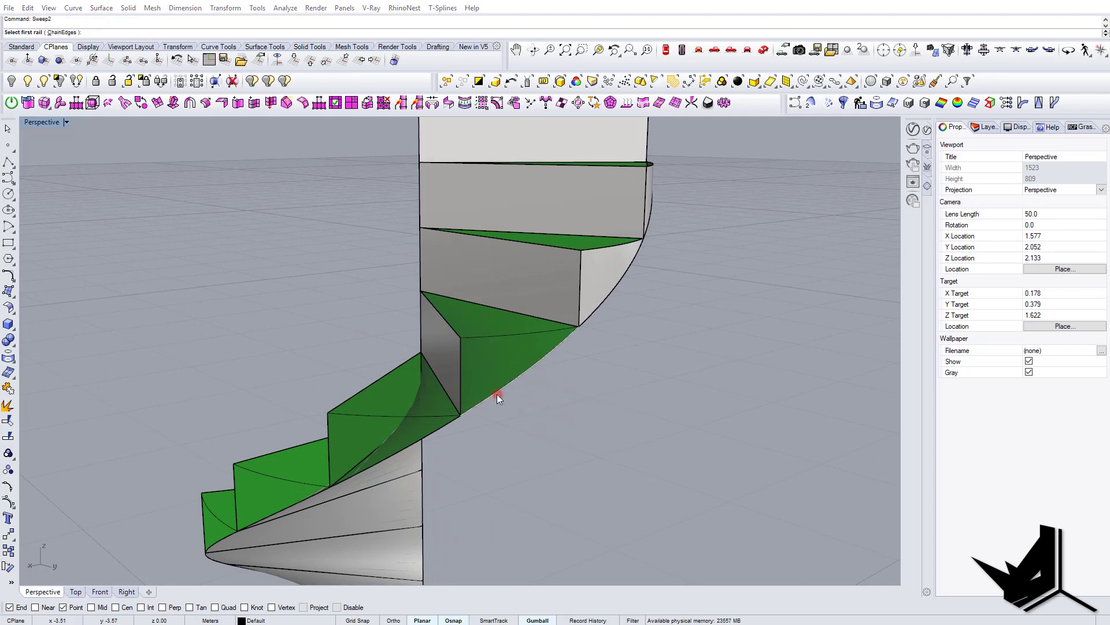
left_click(497, 394)
left_click(529, 417)
left_click(487, 338)
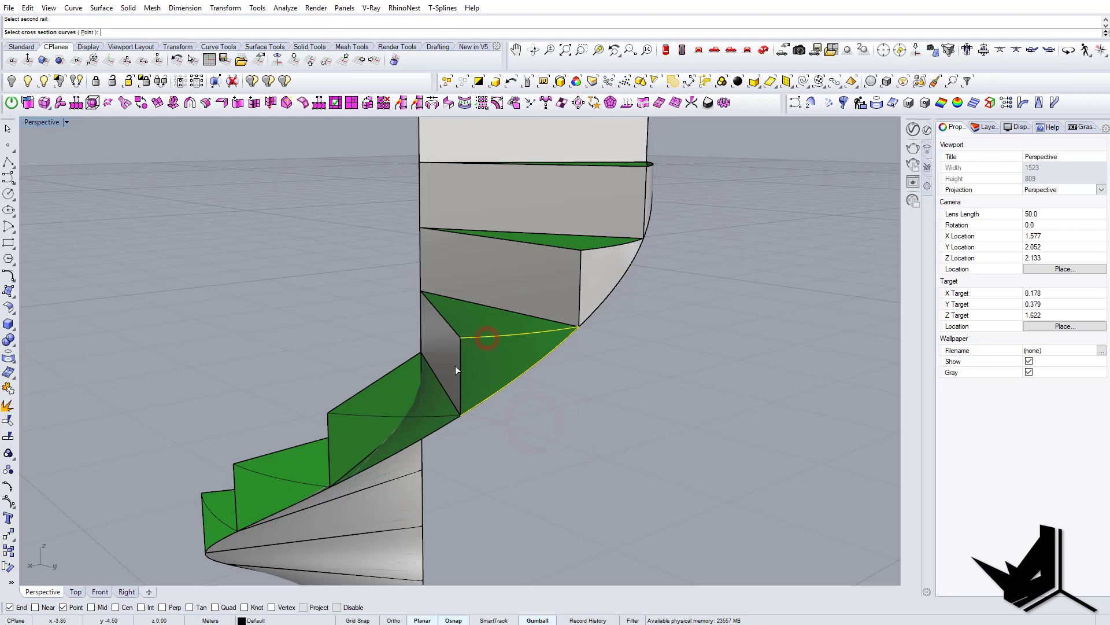
left_click(460, 364)
key("Return")
key("Return")
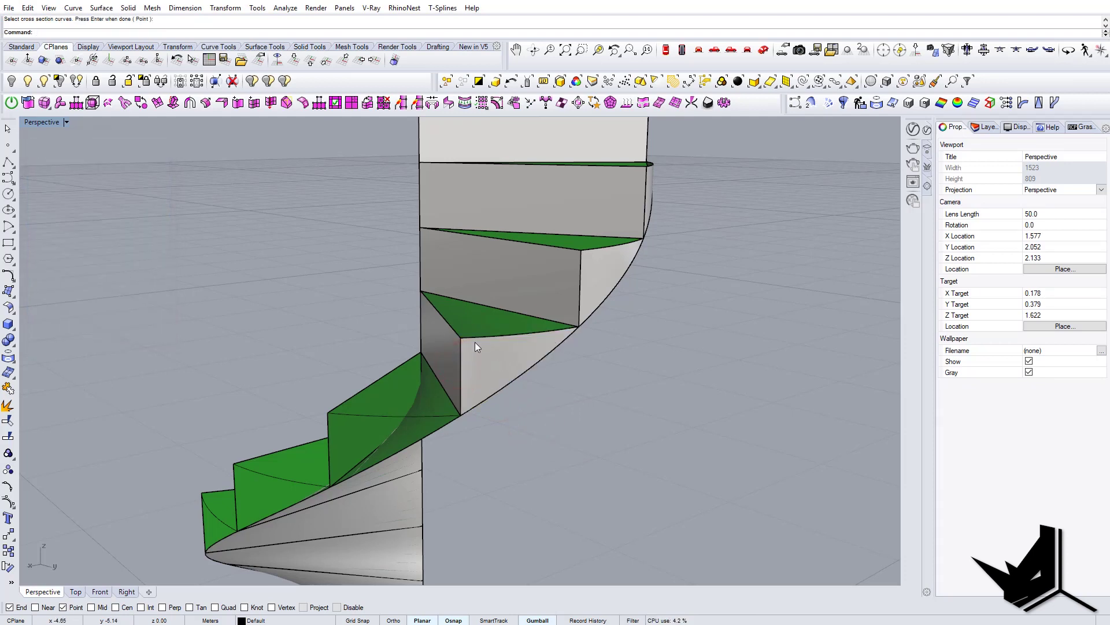
Create the fifth step's outer side face with Sweep2, using the helix piece and tread curve as rails and the riser edge as section
mouse_move(564, 334)
right_mouse_down()
mouse_move(546, 306)
mouse_move(556, 353)
right_mouse_up()
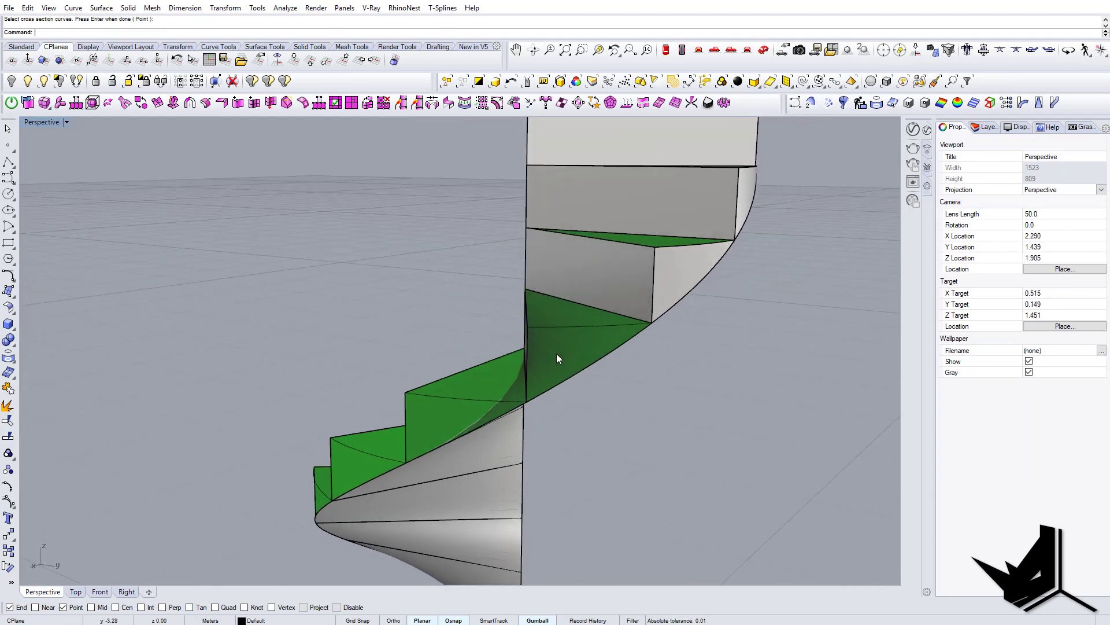
left_click(585, 373)
left_click(622, 399)
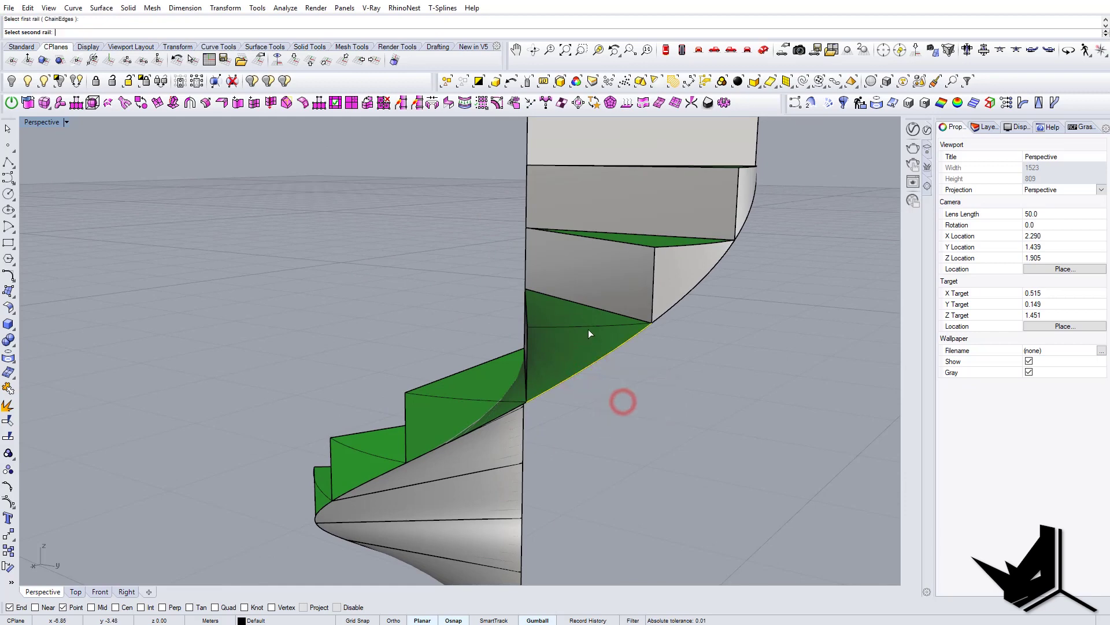
left_click(586, 328)
mouse_move(533, 367)
right_mouse_down()
mouse_move(557, 317)
mouse_move(543, 370)
right_mouse_up()
key("Return")
key("Return")
key("Return")
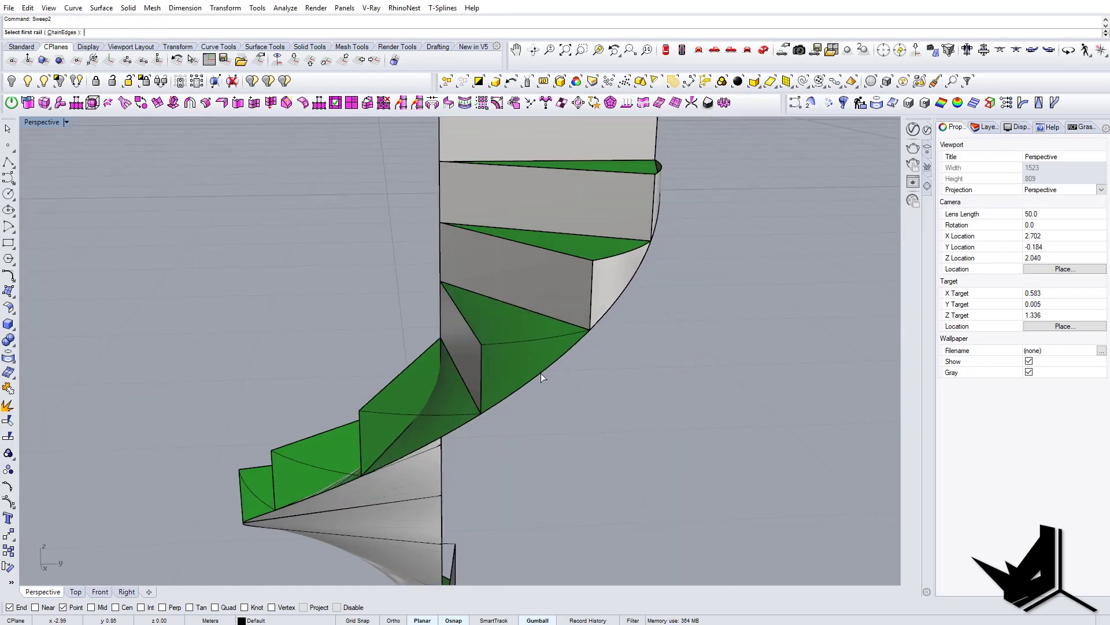
left_click(540, 374)
left_click(578, 406)
left_click(512, 343)
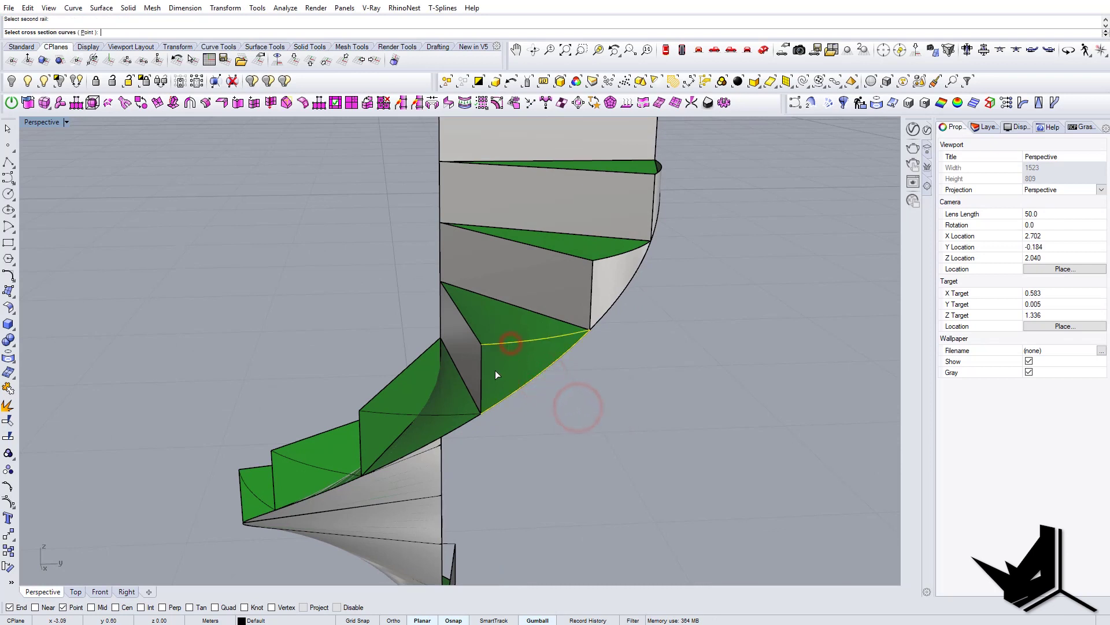
Sweep the sixth step's outer side face along its helix piece and tread curve, with the riser's outer edge as cross section
left_click(516, 392)
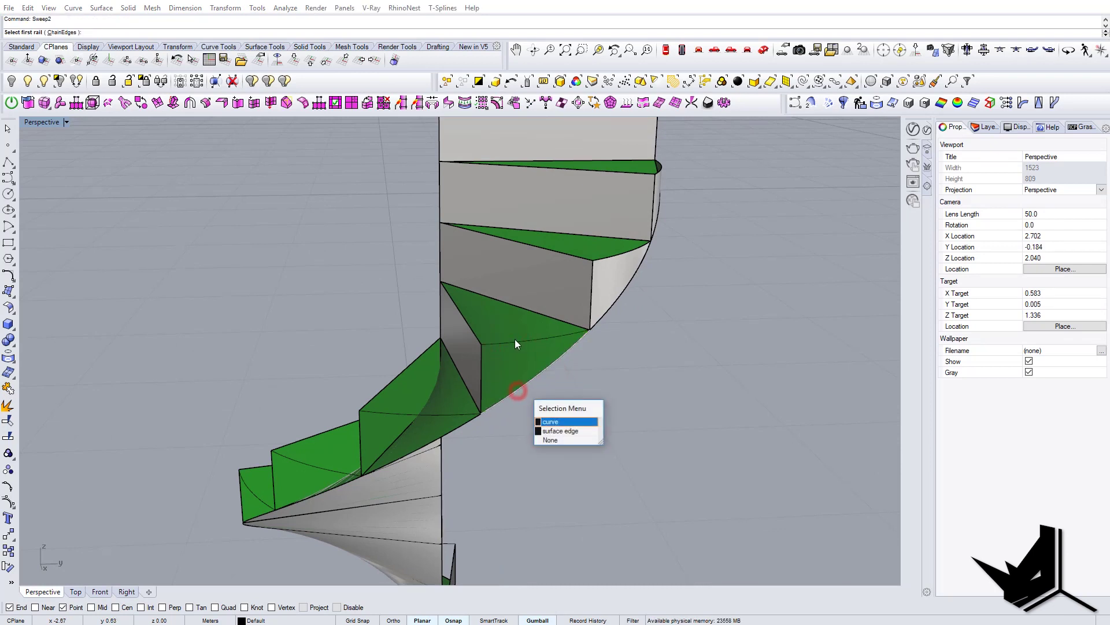
left_click(549, 423)
left_click(480, 371)
key("Return")
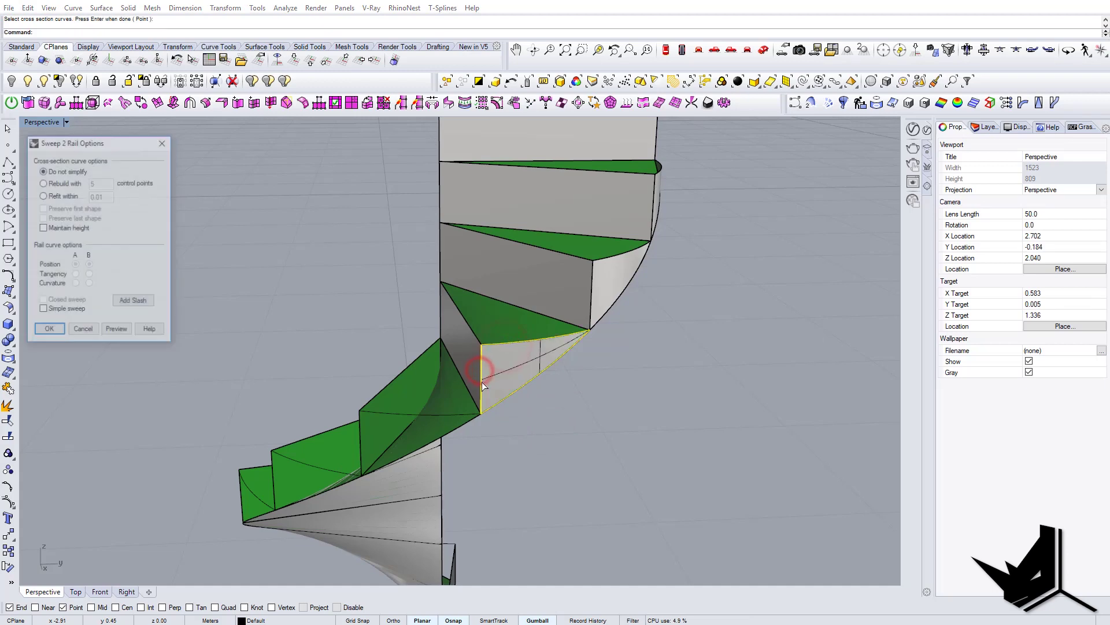
key("Return")
Create the seventh step's outer side face with Sweep2 from its split helix piece, tread curve and vertical riser edge
right_click_drag(425, 414, 467, 414)
right_click_drag(399, 468, 598, 386, "shift")
key("Return")
left_click(592, 386)
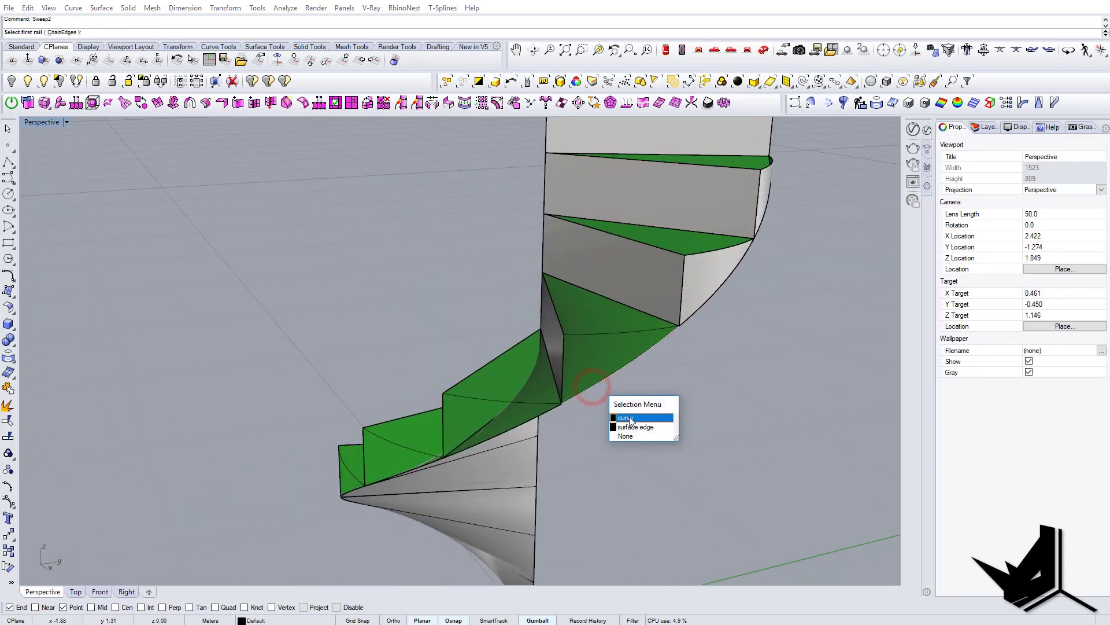
left_click(630, 417)
left_click(599, 336)
right_click(562, 362)
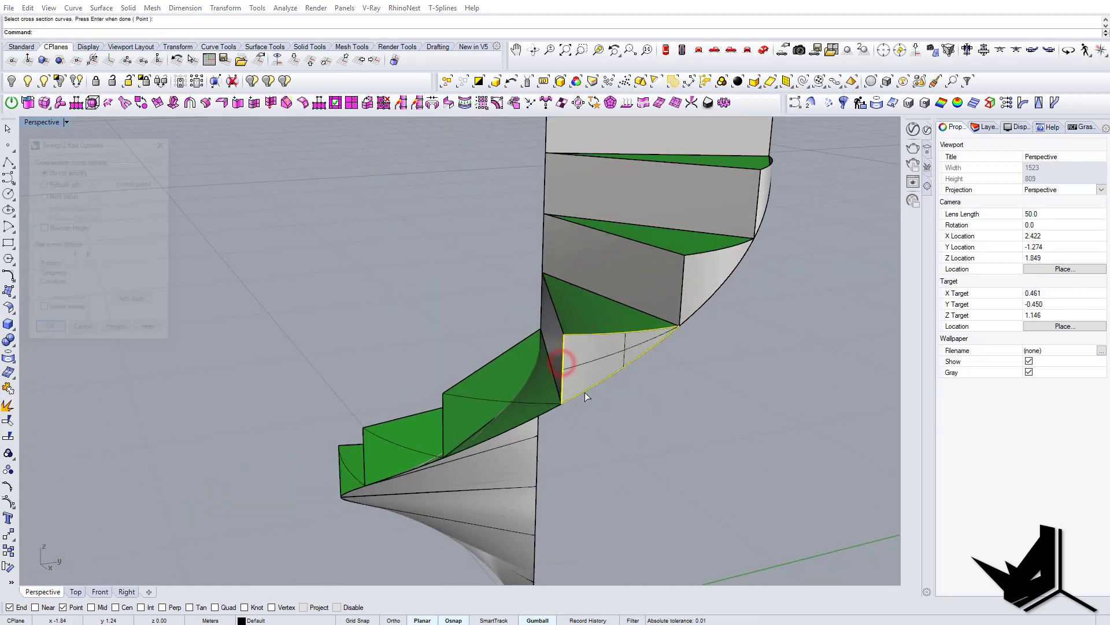
key("Return")
right_click_drag(585, 392, 578, 411)
right_click_drag(555, 399, 560, 407)
key("Return")
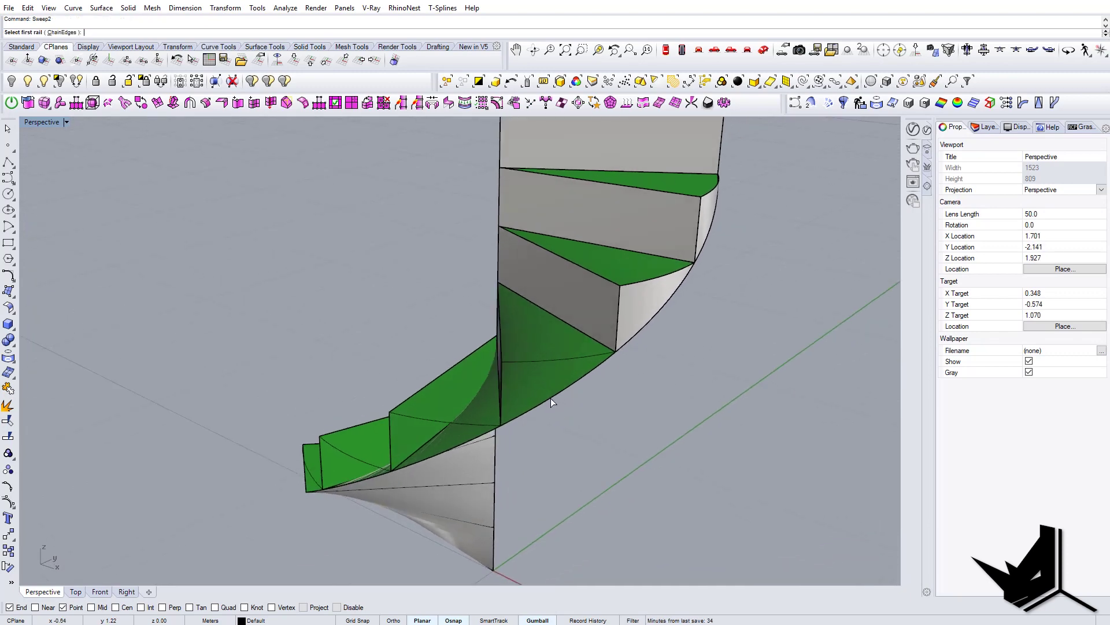
left_click(551, 398)
left_click(589, 431)
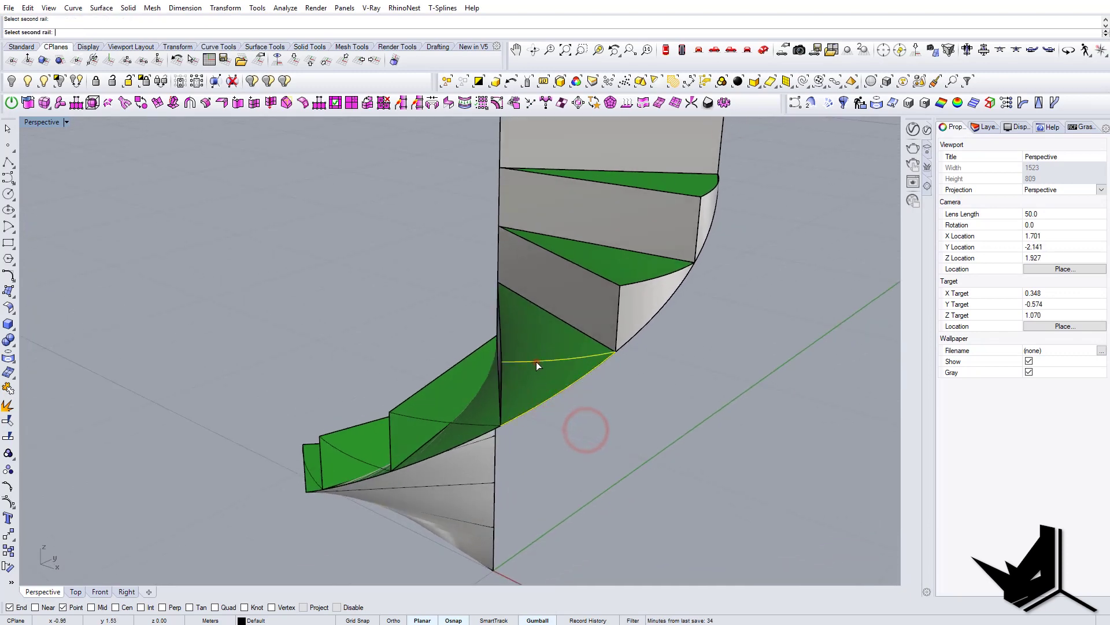
right_click_drag(536, 362, 495, 387)
key("Escape")
Sweep the eighth step's outer side face with its helix piece and tread curve as rails and the riser's outer edge as section
key("Return")
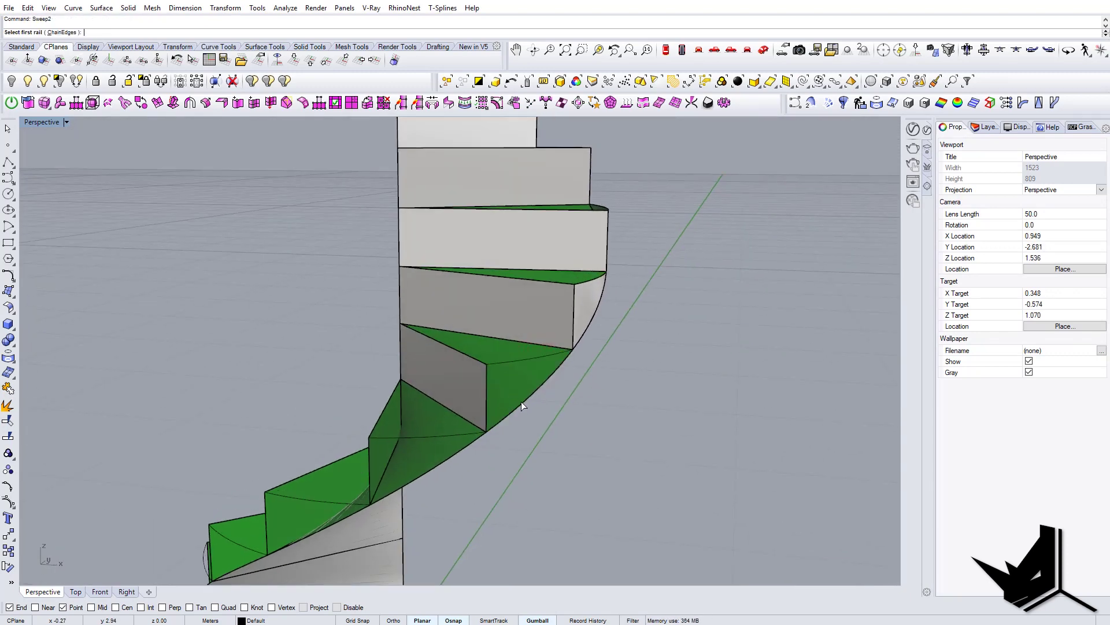
left_click(521, 402)
left_click(555, 432)
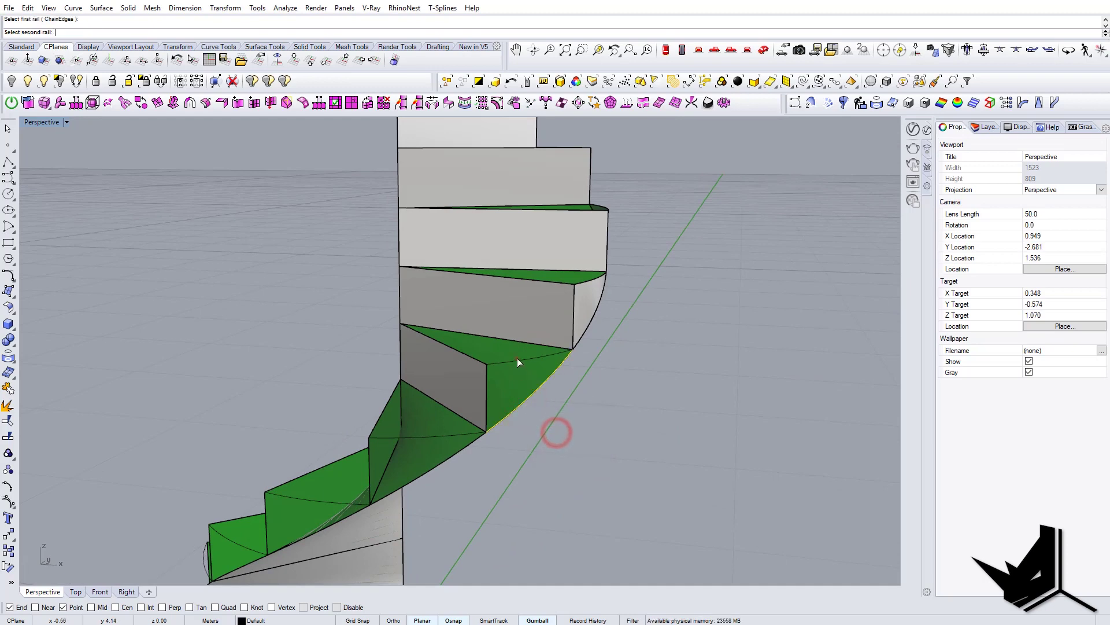
left_click(487, 388)
key("Return")
key("Return")
Close the ninth step's outer side with a Sweep2 surface between its helix piece and tread curve, sectioned by the riser edge
right_click_drag(475, 421, 584, 319)
right_click_drag(491, 332, 513, 372)
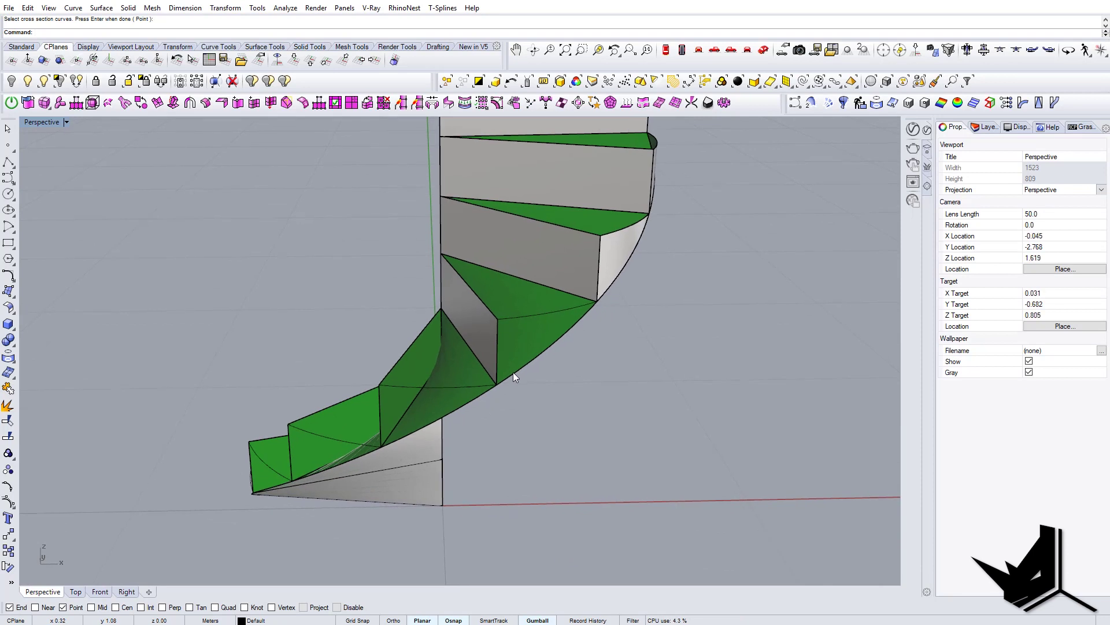
key("Return")
left_click(527, 368)
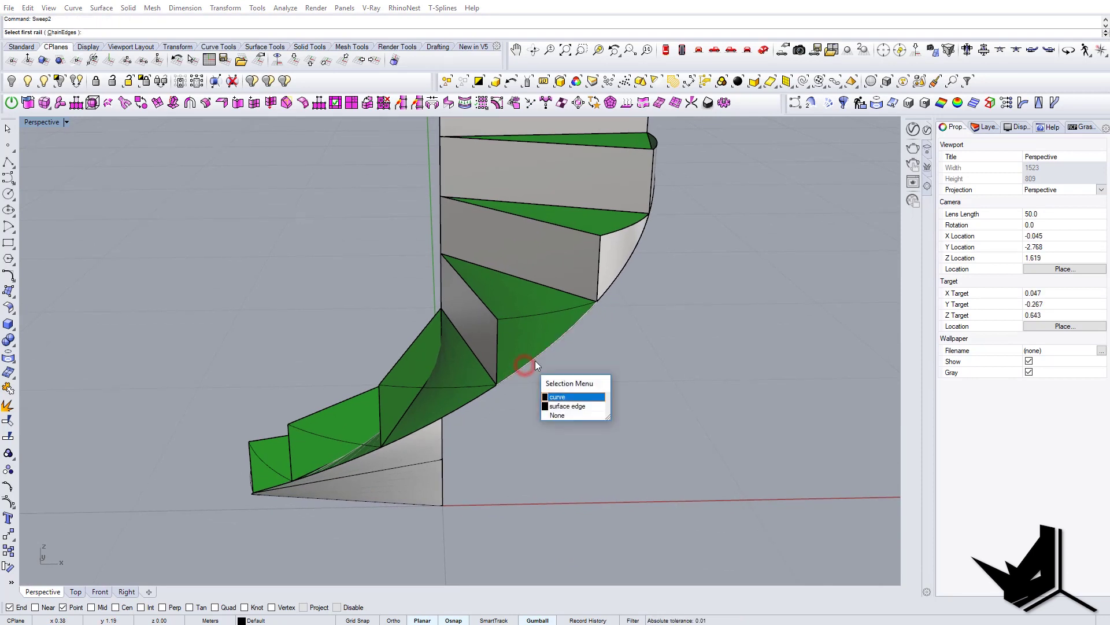
left_click(559, 399)
left_click(531, 319)
left_click(498, 339)
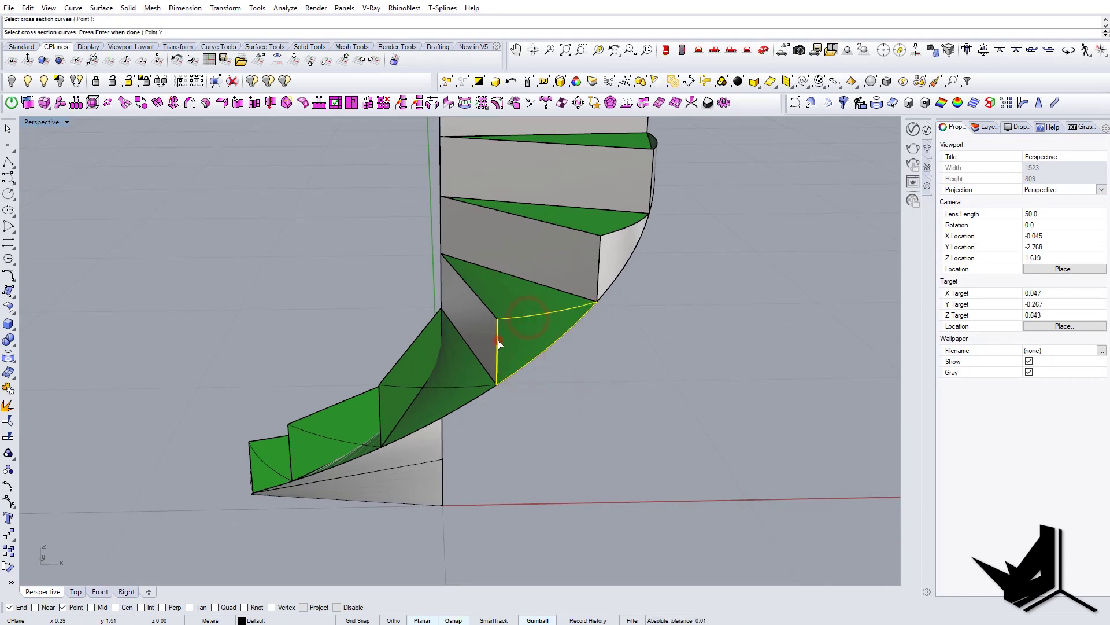
key("Return")
key("Return")
Create the tenth step's outer side face with Sweep2, using the helix piece and tread curve as rails and the riser edge as section
right_click_drag(451, 366, 549, 342, "shift")
key("Return")
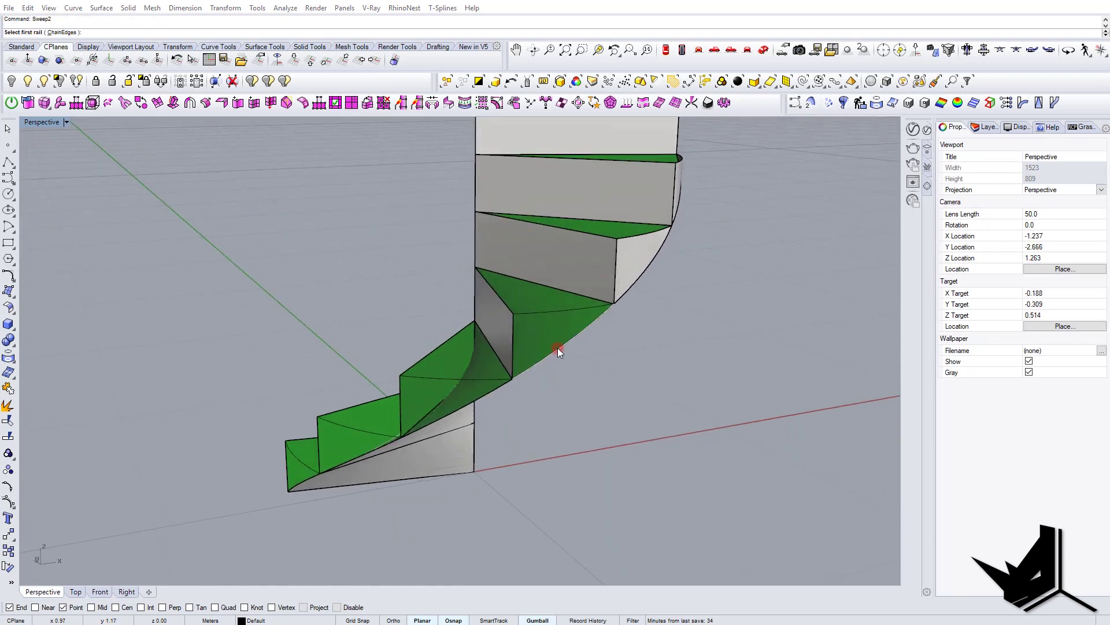
left_click(557, 348)
left_click(591, 379)
left_click(552, 314)
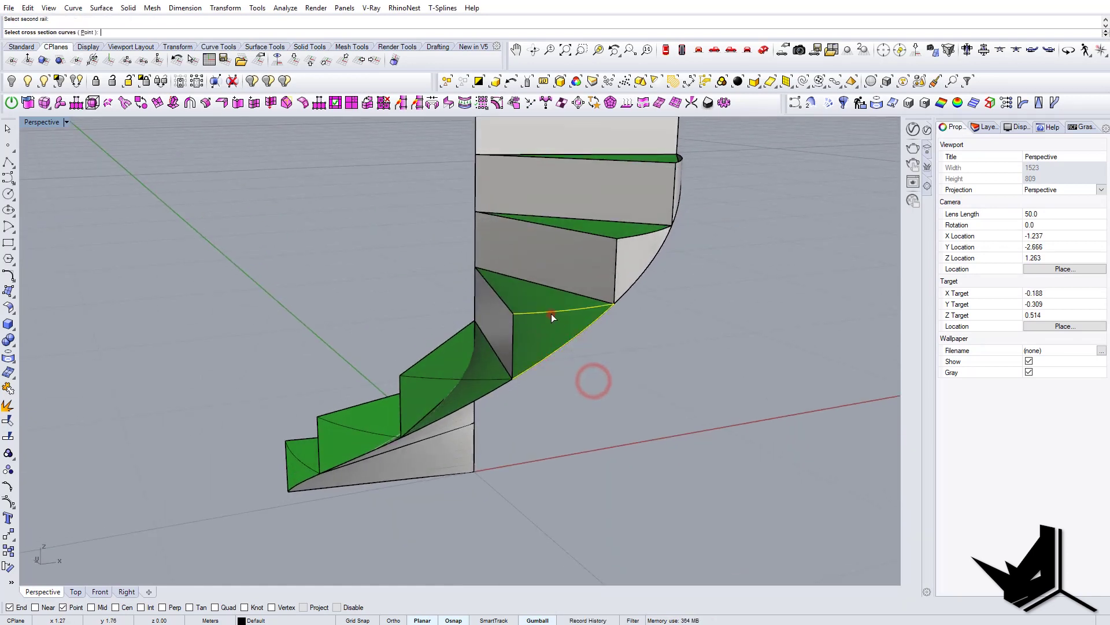
left_click(513, 334)
key("Return")
key("Return")
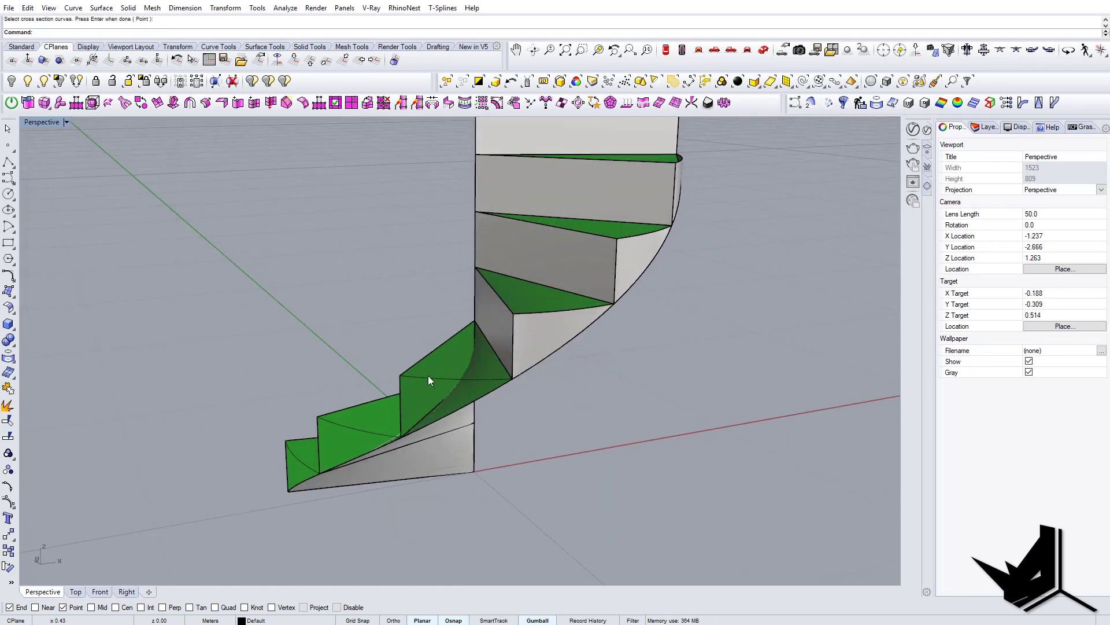
Sweep the outer side face of the third step from the bottom along its helix piece and tread curve, using the riser edge as section
scroll(505, 364, "down", 7)
right_click_drag(504, 364, 535, 412)
scroll(487, 356, "up", 6)
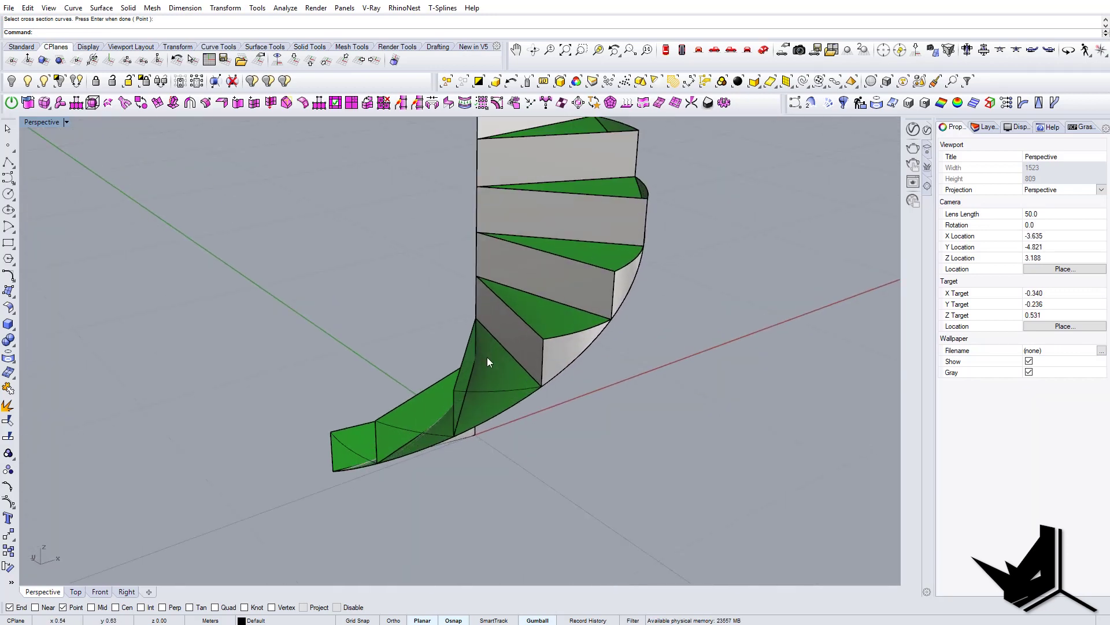
scroll(486, 362, "up", 3)
key("Return")
left_click(520, 415)
left_click(559, 449)
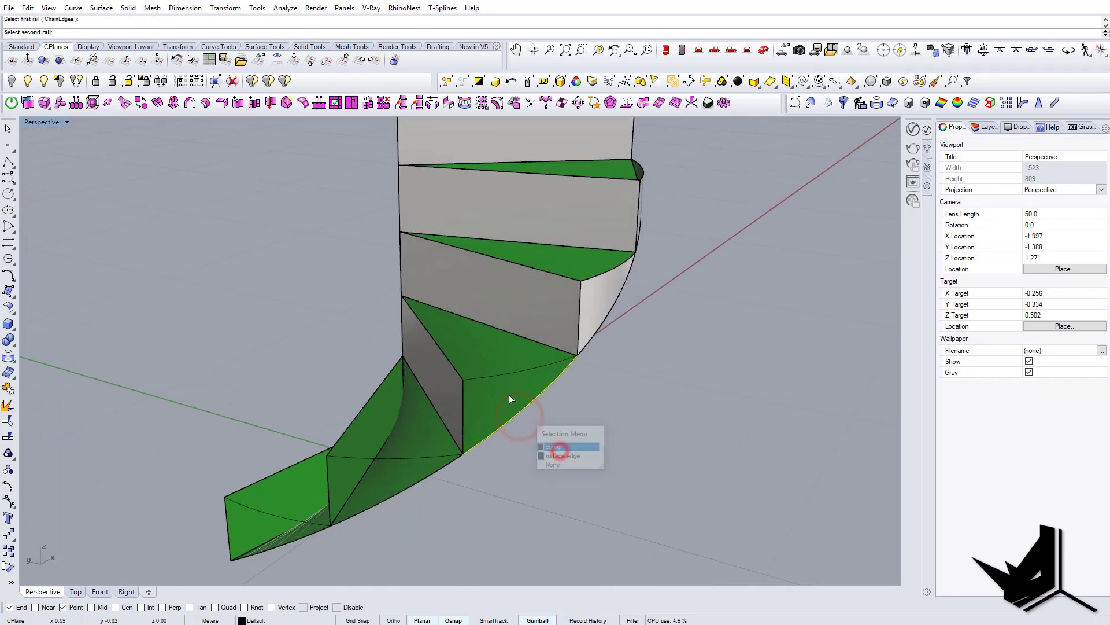
left_click(494, 375)
left_click(463, 400)
key("Return")
key("Return")
Create the outer side face of the second step from the bottom with Sweep2 from its helix piece, tread curve and riser edge
right_click_drag(463, 402, 527, 435, "shift")
key("Return")
left_click(526, 432)
left_click(564, 466)
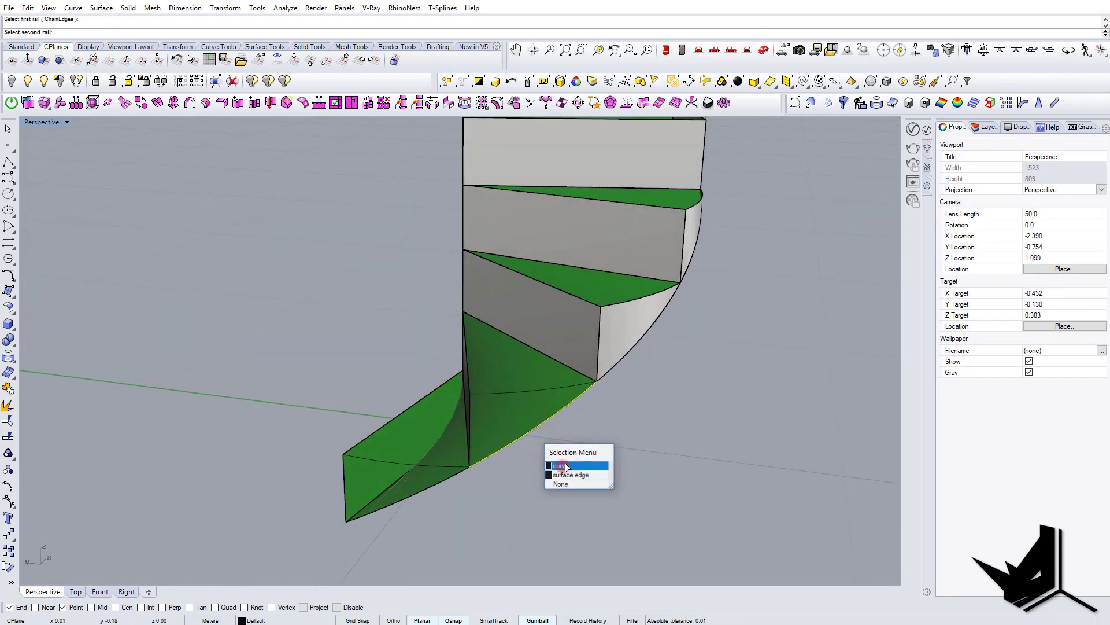
left_click(470, 410)
key("Return")
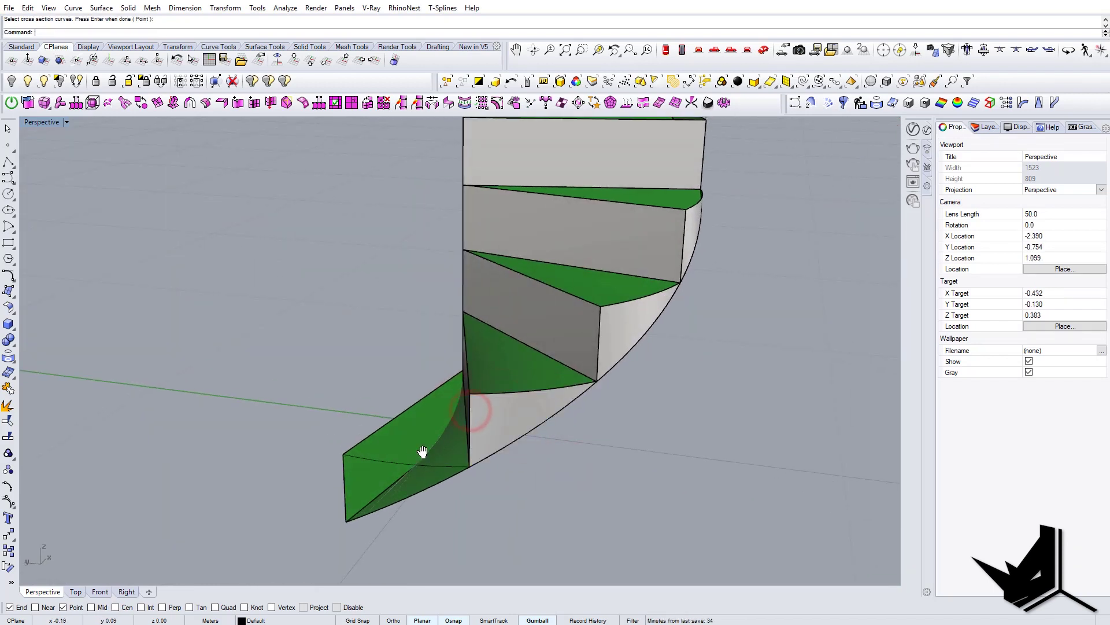
Sweep the bottom step's outer side face with its helix piece and tread curve as rails and the first riser's outer edge as section
right_click_drag(422, 451, 563, 406)
key("Return")
left_click(536, 434)
left_click(566, 465)
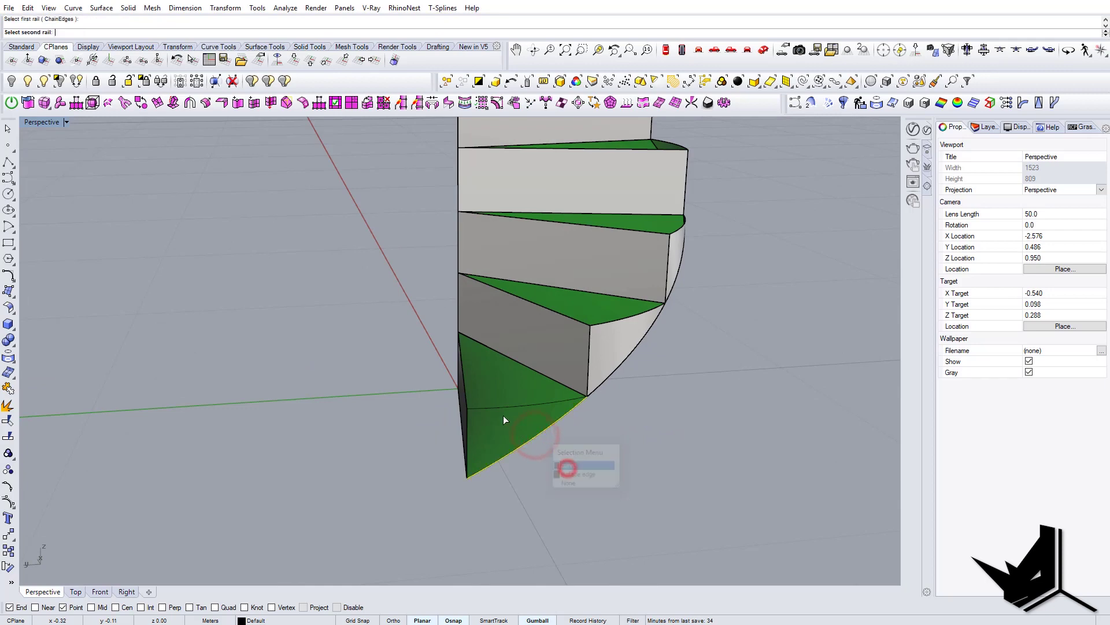
left_click(495, 408)
right_click_drag(471, 425, 477, 432)
left_click(473, 431)
key("Return")
key("Return")
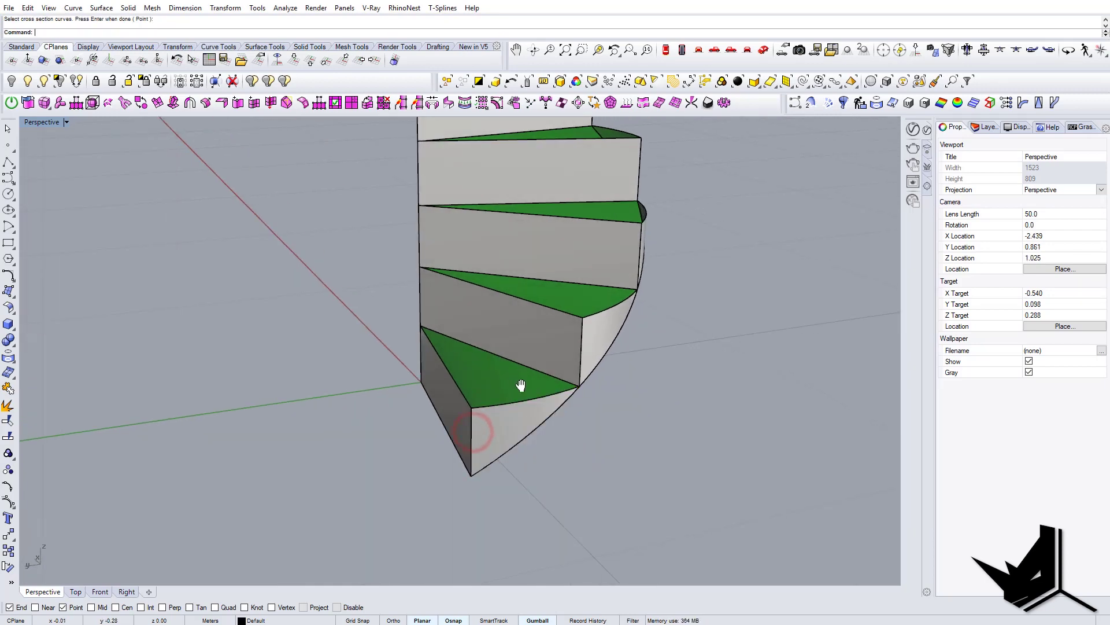
Create a planar surface on the bottom tread from its two straight edges and its outer curve
right_click_drag(521, 385, 584, 477)
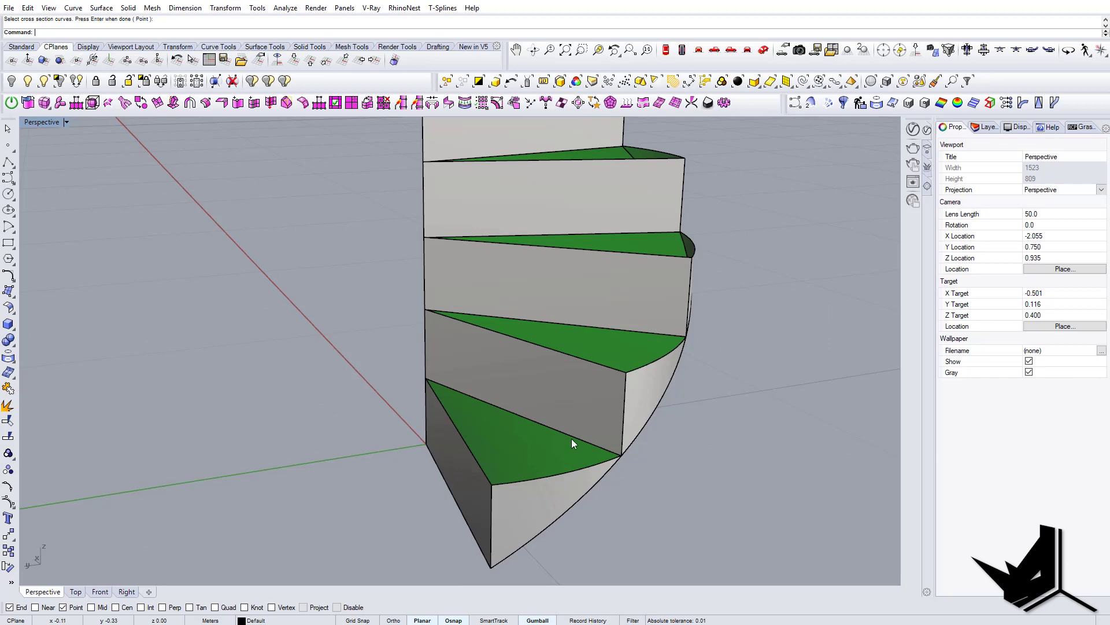
right_click_drag(572, 439, 571, 475, "shift")
mouse_move(572, 475)
right_mouse_down()
mouse_move(528, 476)
mouse_move(549, 522)
mouse_move(551, 481)
right_mouse_up()
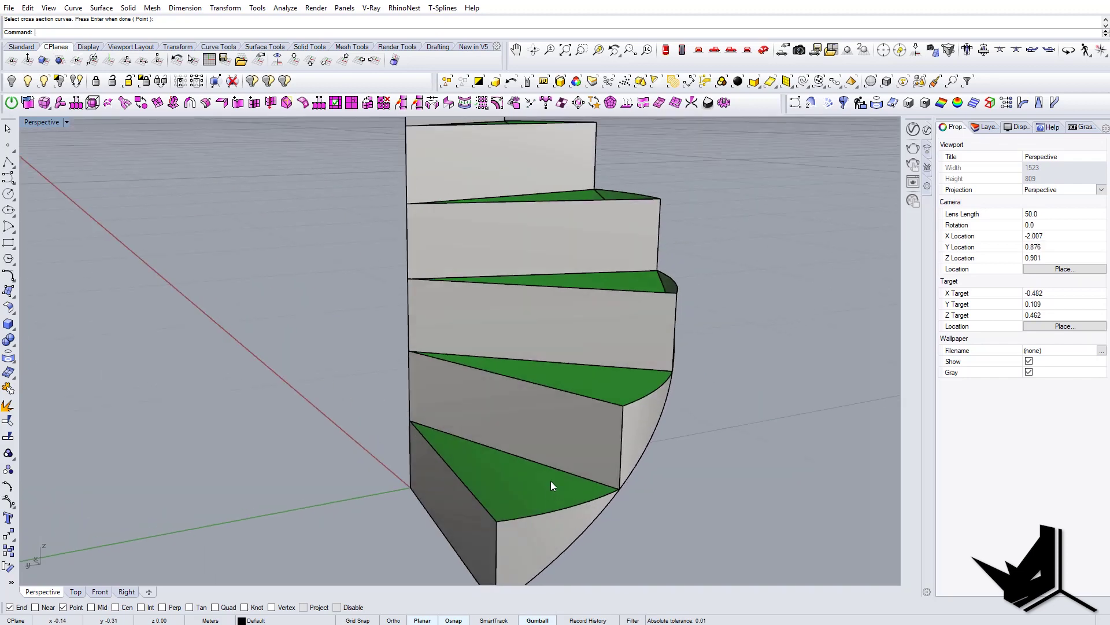
left_click(539, 464)
left_click(576, 496)
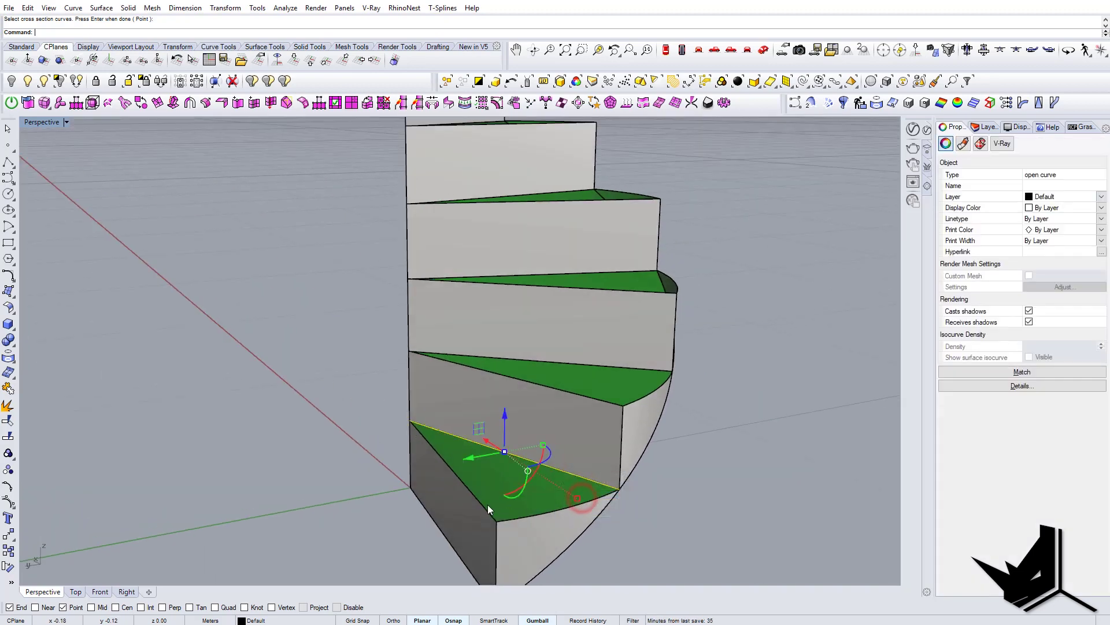
left_click(527, 514)
left_click(564, 545)
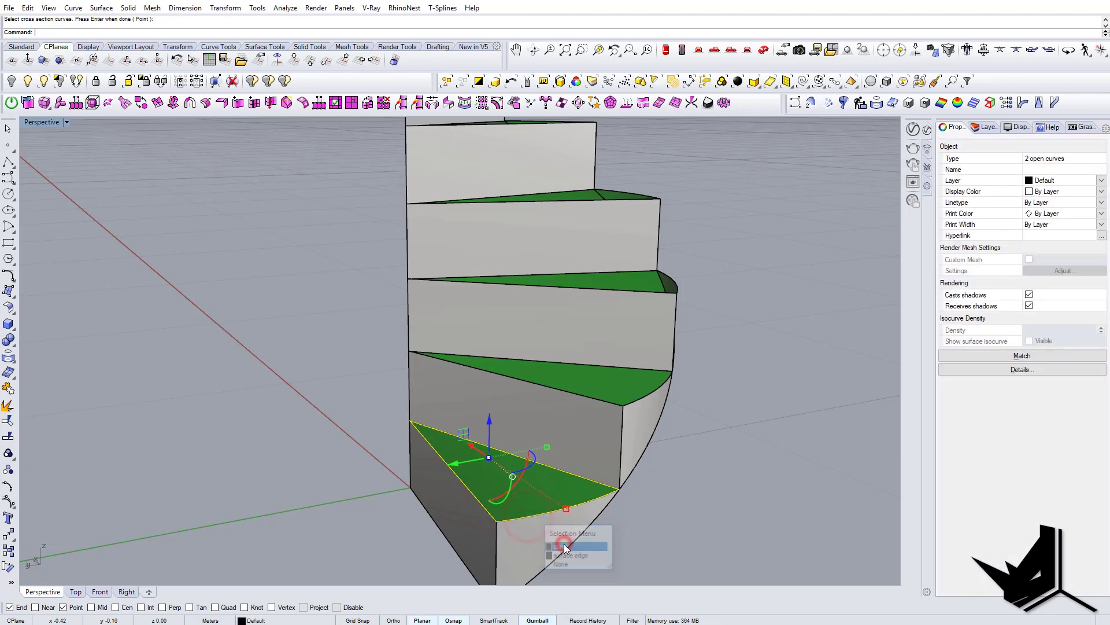
type("PS")
key("Return")
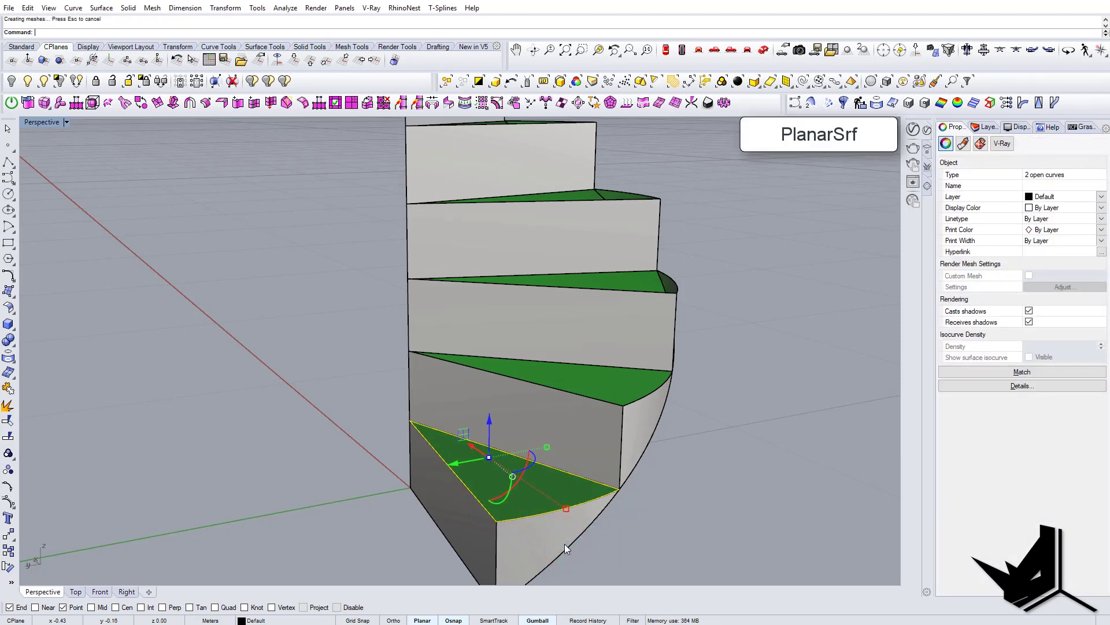
Flip the bottom tread's new planar surface so its front face points upward
key("Escape")
right_click_drag(465, 401, 540, 478)
left_click(499, 485)
key("Escape")
left_click(540, 478)
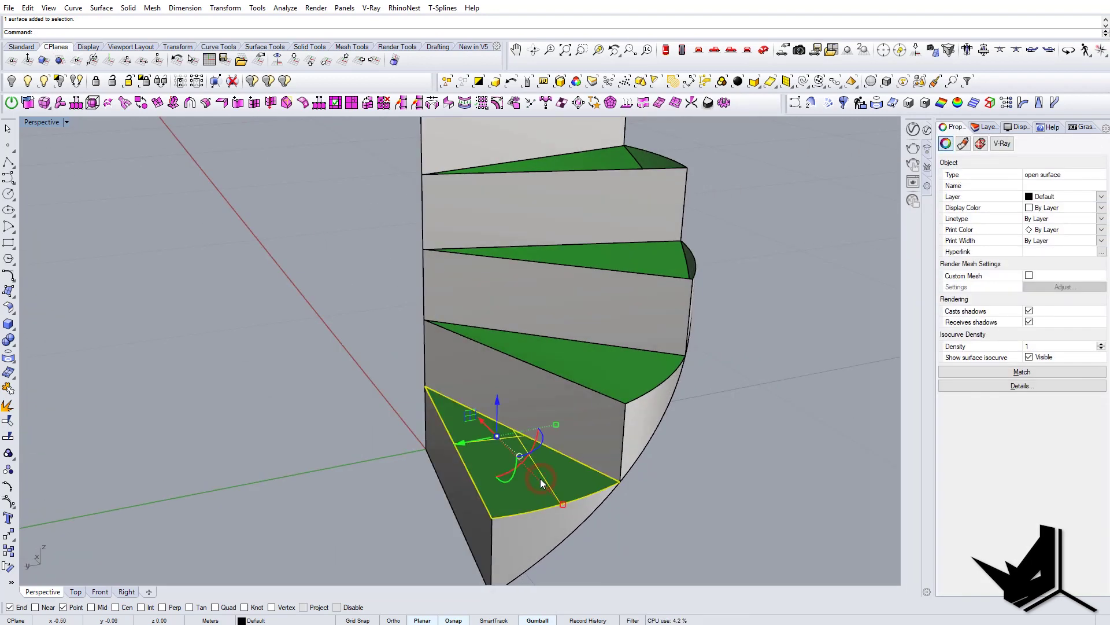
type("Flip")
key("Return")
key("Escape")
Change the viewport's backface color to dark red (R 127, G 21, B 0)
right_click_drag(462, 390, 664, 352)
left_click(1016, 126)
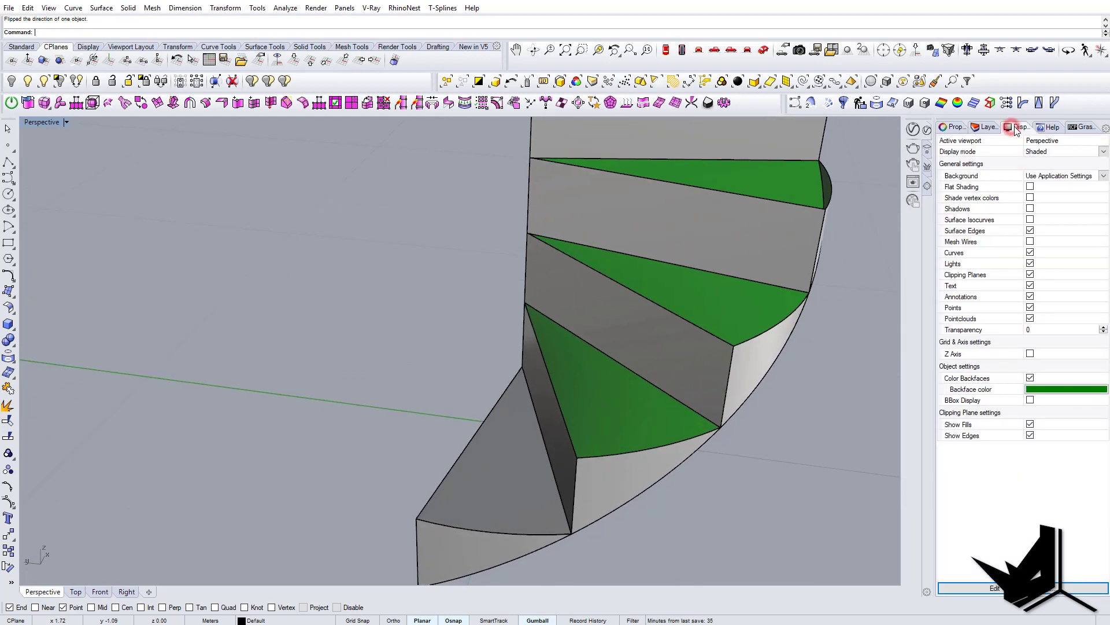
right_click_drag(660, 425, 466, 474)
scroll(466, 475, "up", 5)
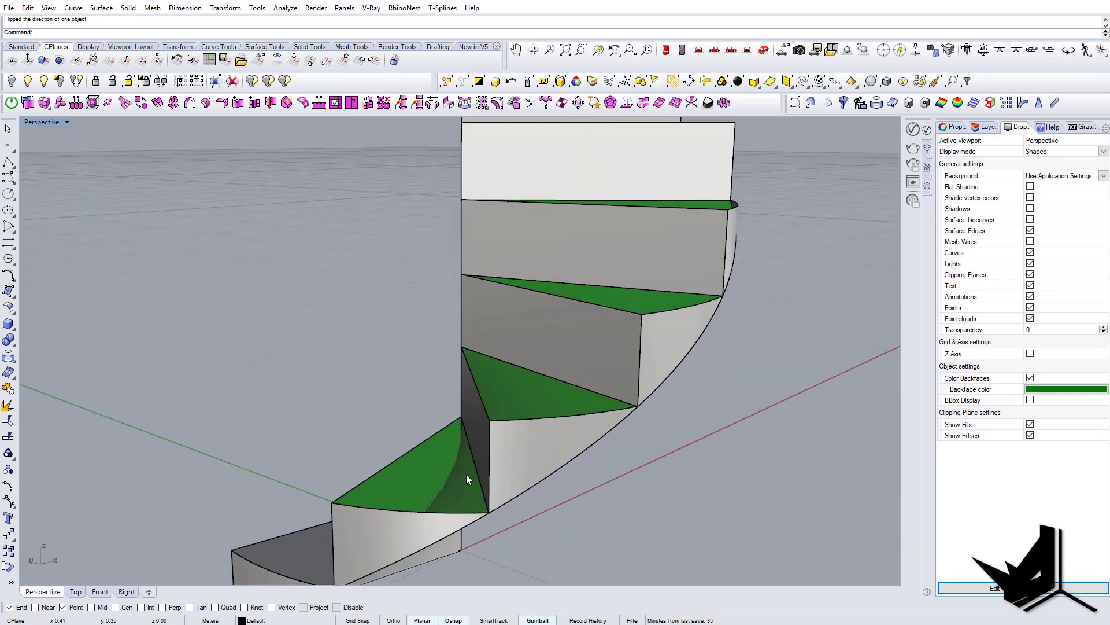
scroll(466, 474, "up", 2)
right_click_drag(546, 387, 472, 394, "shift")
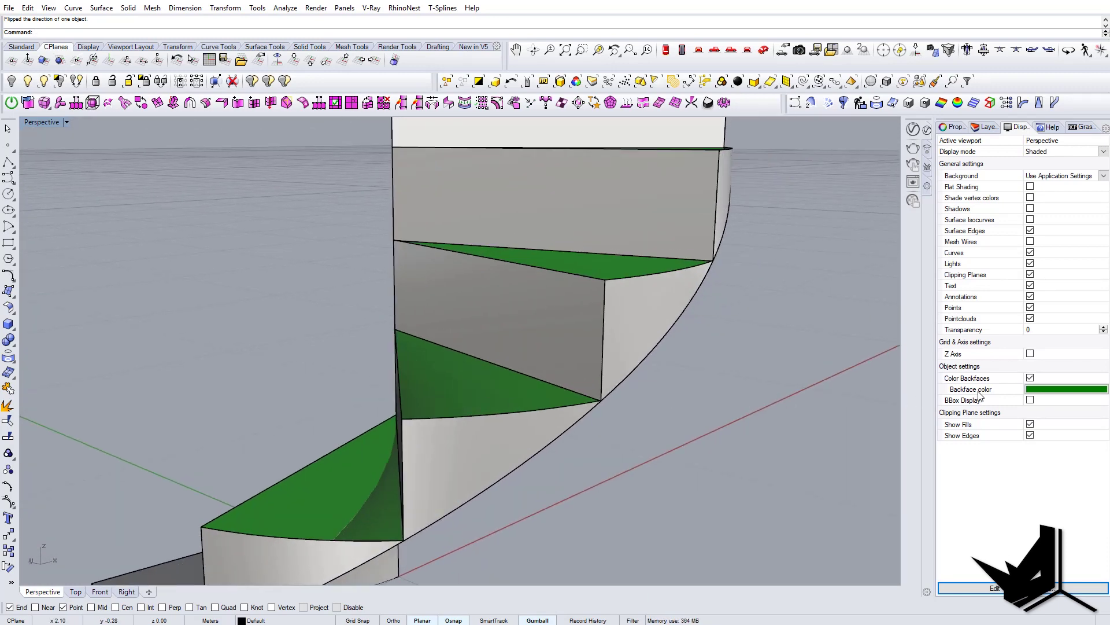
left_click(1039, 390)
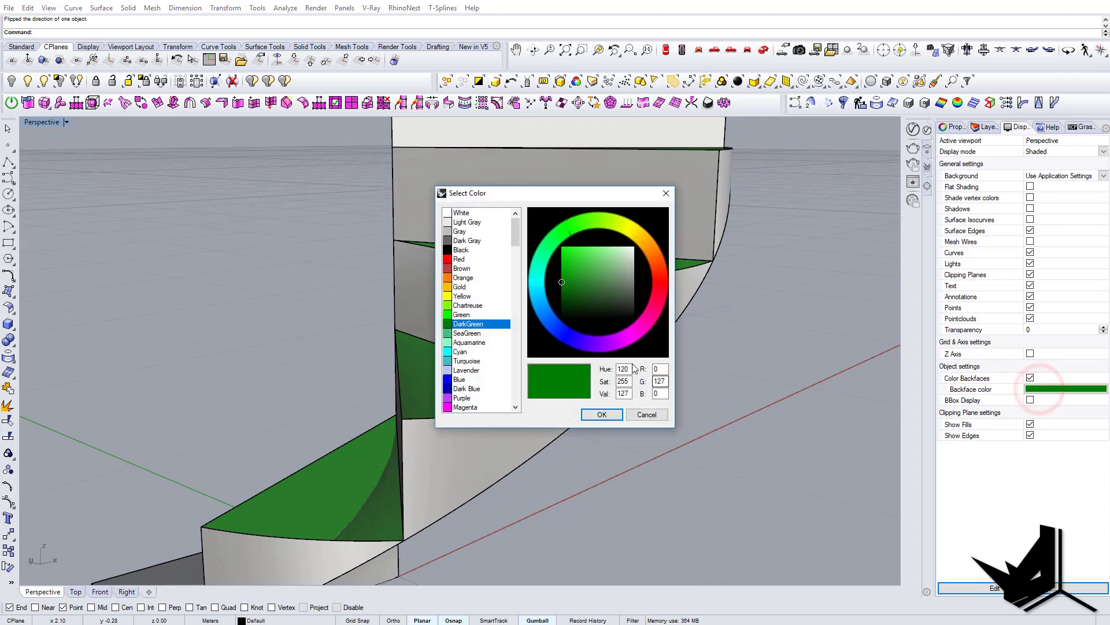
left_click(657, 277)
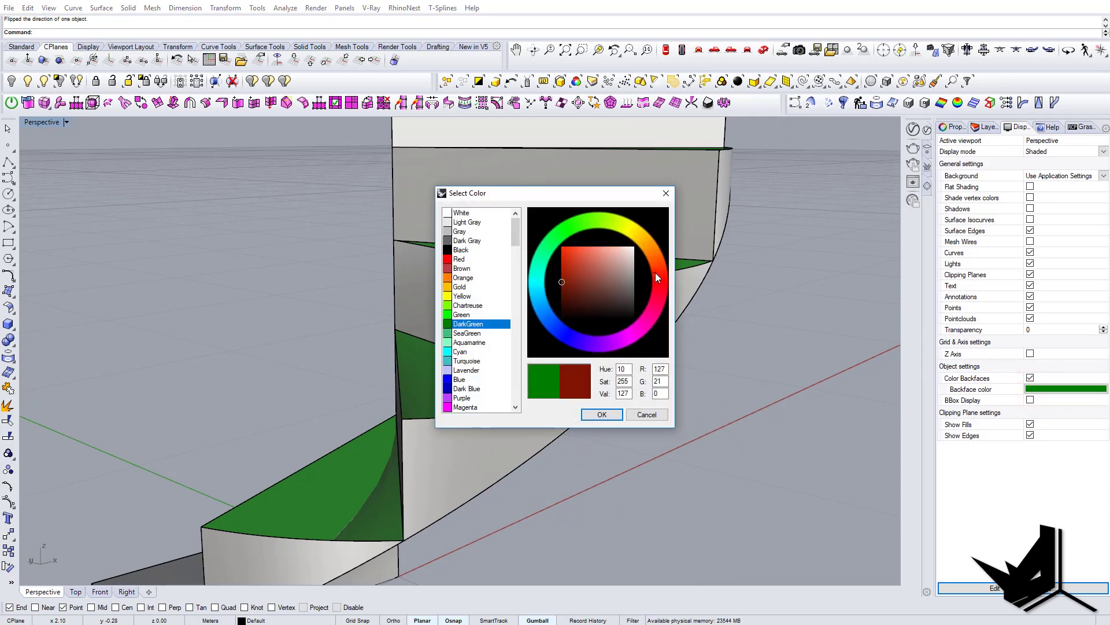
left_click(602, 414)
Flip one of the lower riser surfaces and flip it back to its original direction
right_click_drag(602, 412, 437, 421)
left_click(435, 419, "ctrl+shift")
right_click(435, 419)
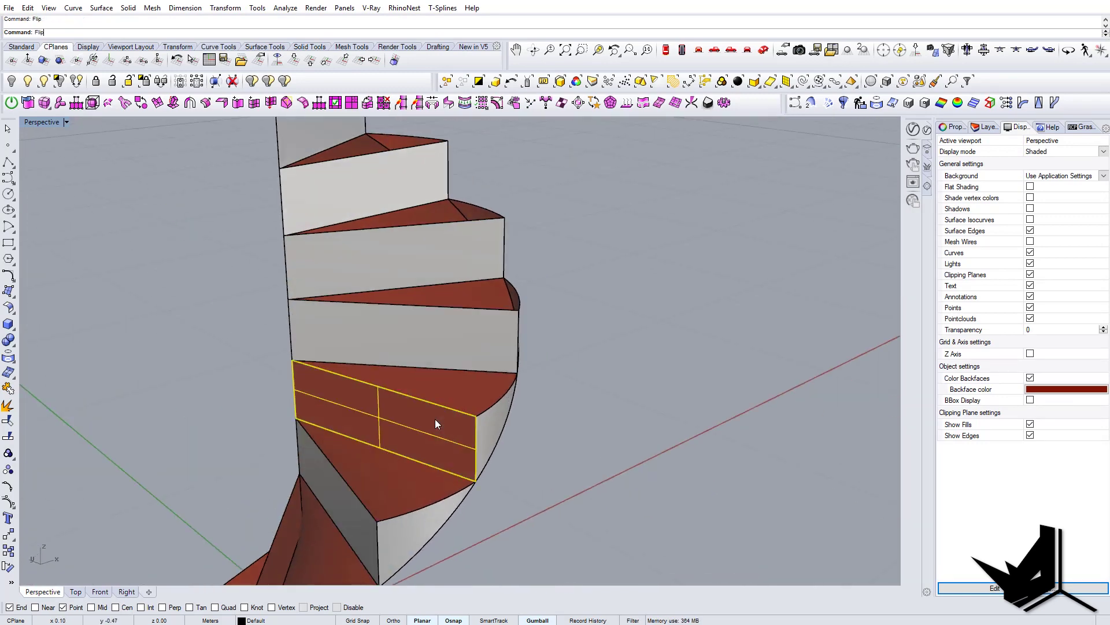
key("Escape")
mouse_move(450, 432)
right_mouse_down()
mouse_move(387, 407)
mouse_move(471, 426)
mouse_move(457, 429)
right_mouse_up()
left_click(457, 430, "ctrl+shift")
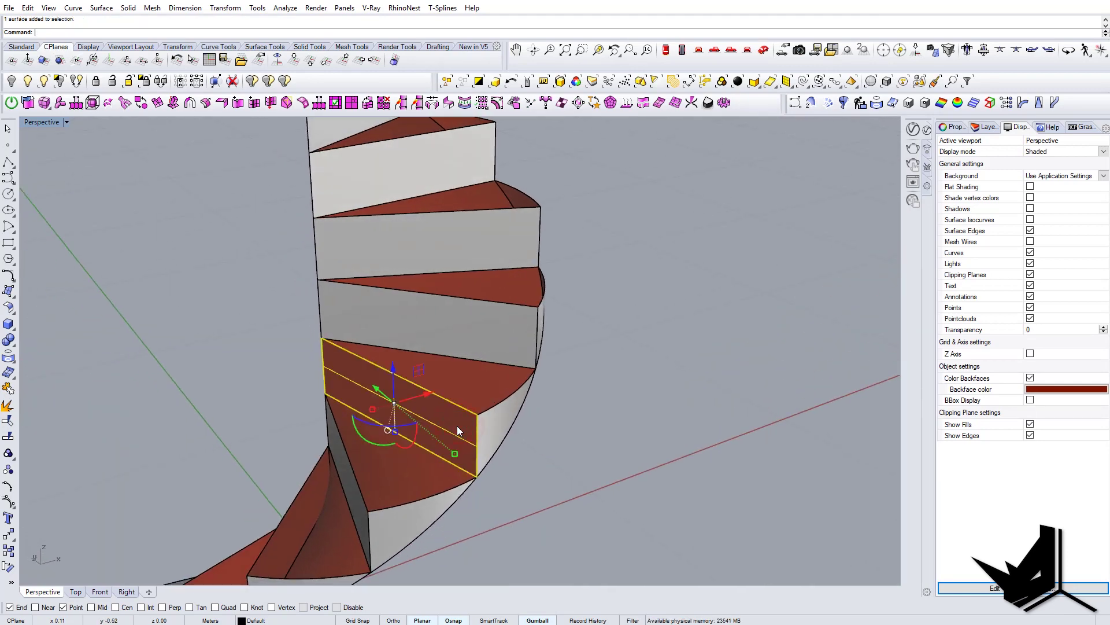
key("Return")
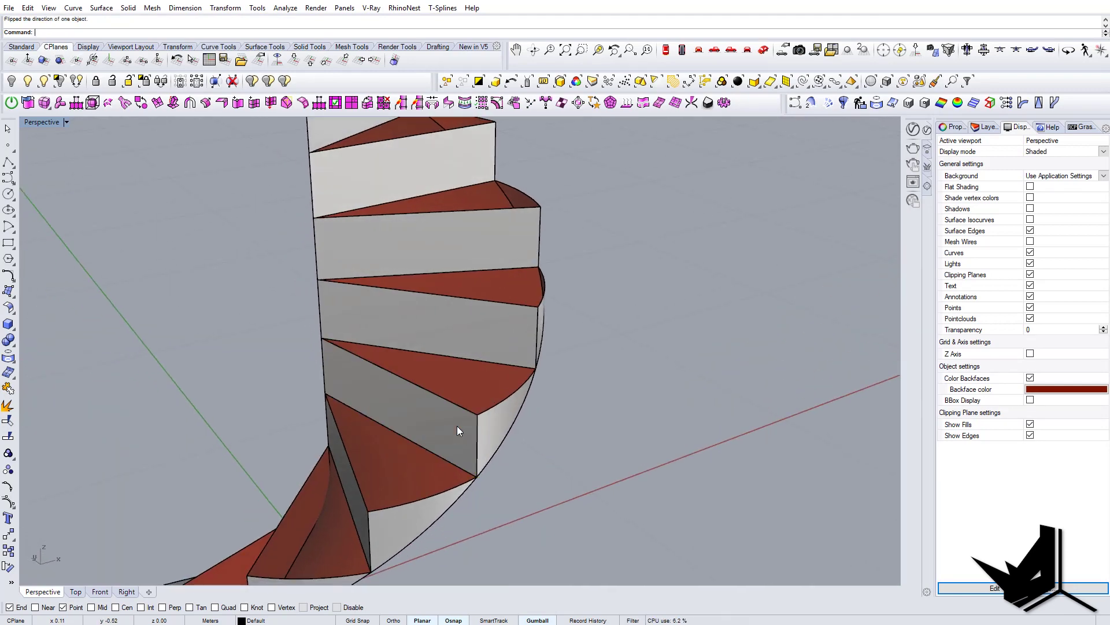
right_click_drag(443, 414, 458, 461)
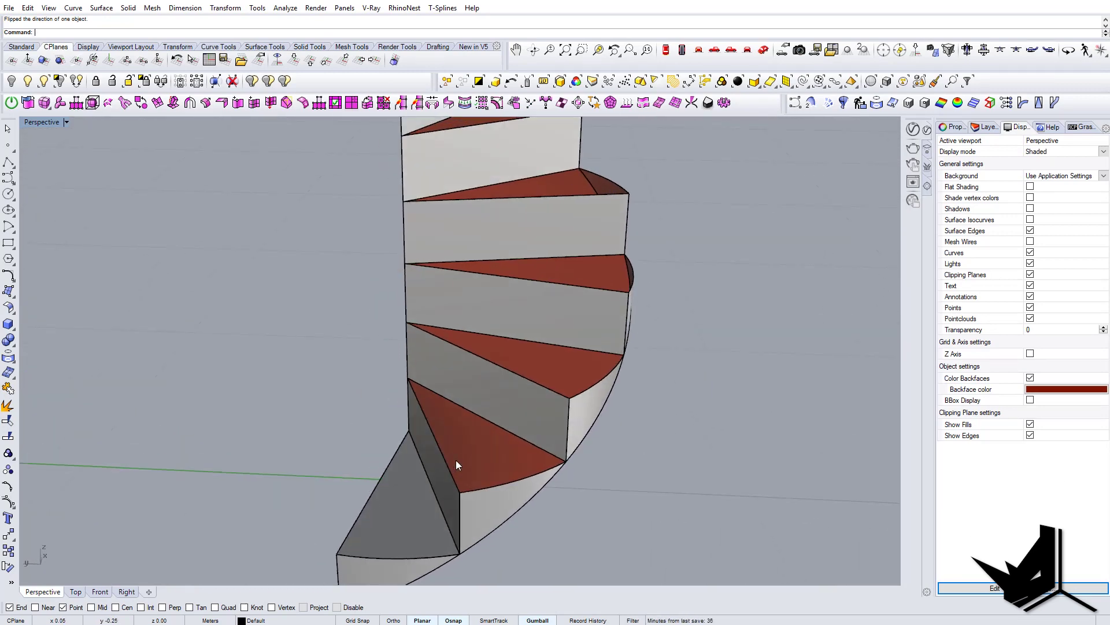
Set the viewport's backface color to green (R 0, G 127, B 43)
left_click(1058, 389)
left_click(546, 237)
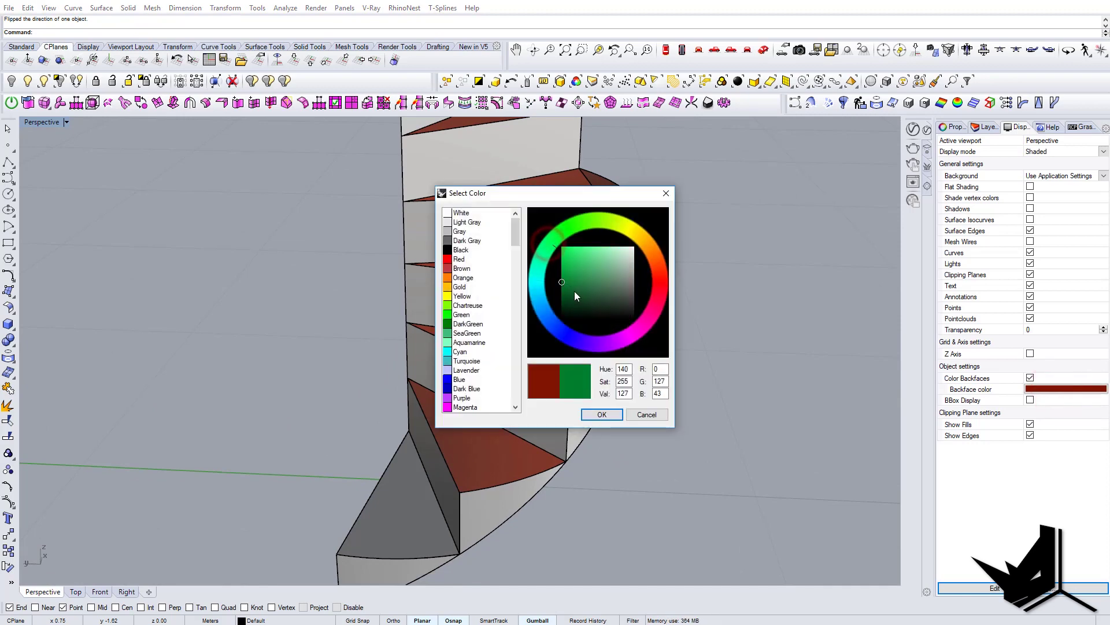
left_click(601, 414)
Create a planar surface on the second tread from its two straight edges and its outer curve
right_click_drag(598, 412, 488, 436)
scroll(529, 437, "up", 5)
left_click(488, 435)
left_click(592, 421)
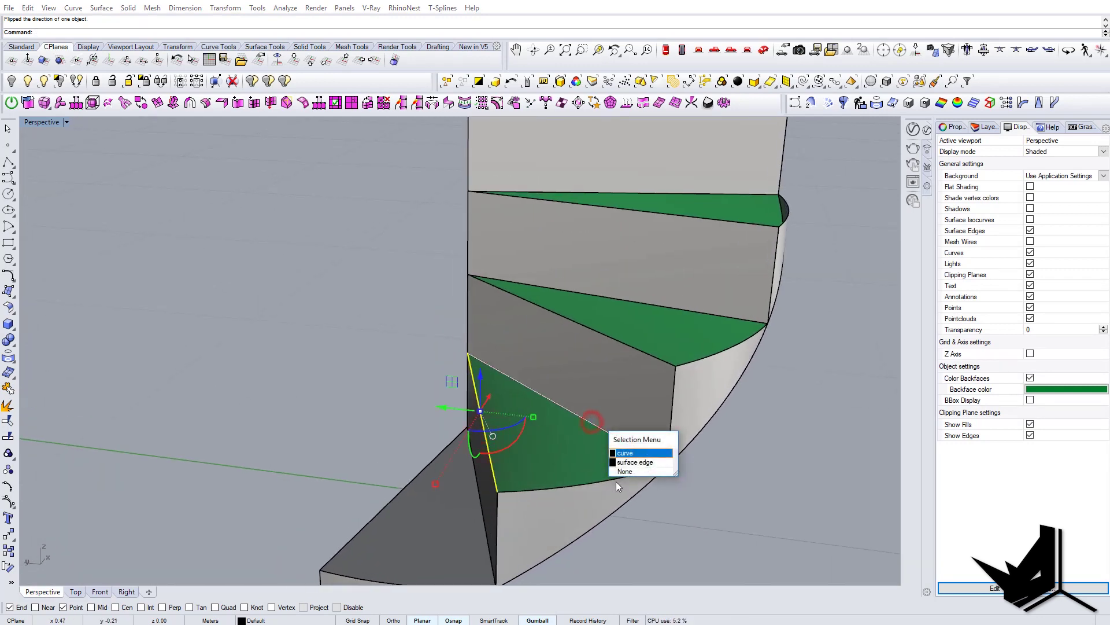
left_click(655, 452)
left_click(618, 478, "shift")
left_click(658, 509)
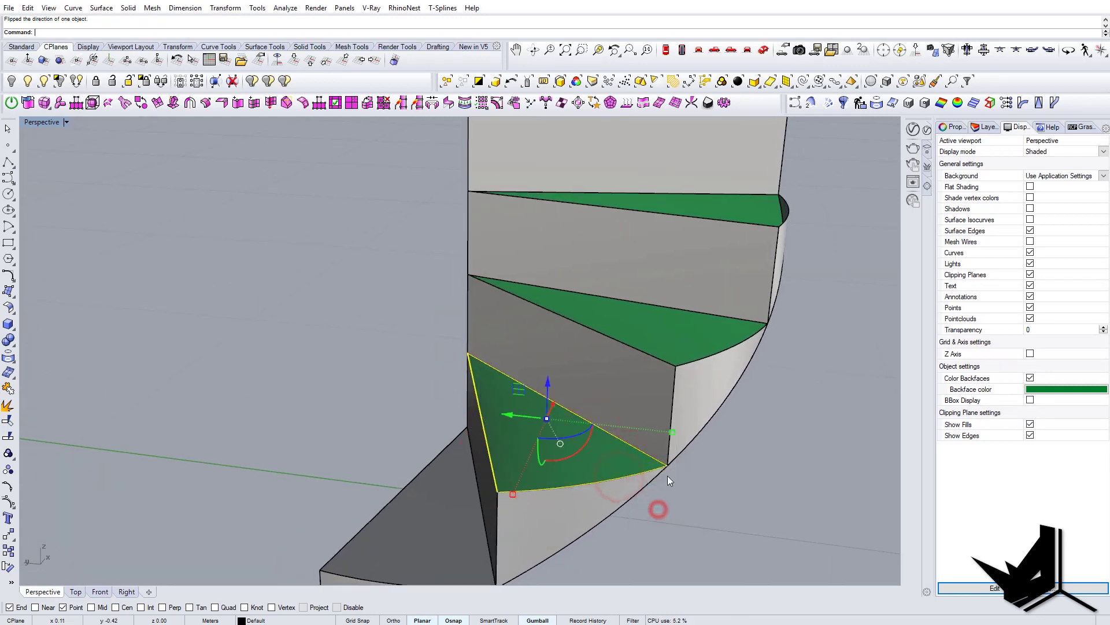
Flip the second tread's planar surface so its front face points upward
right_click_drag(669, 480, 520, 454)
left_click(504, 453)
type("Fl")
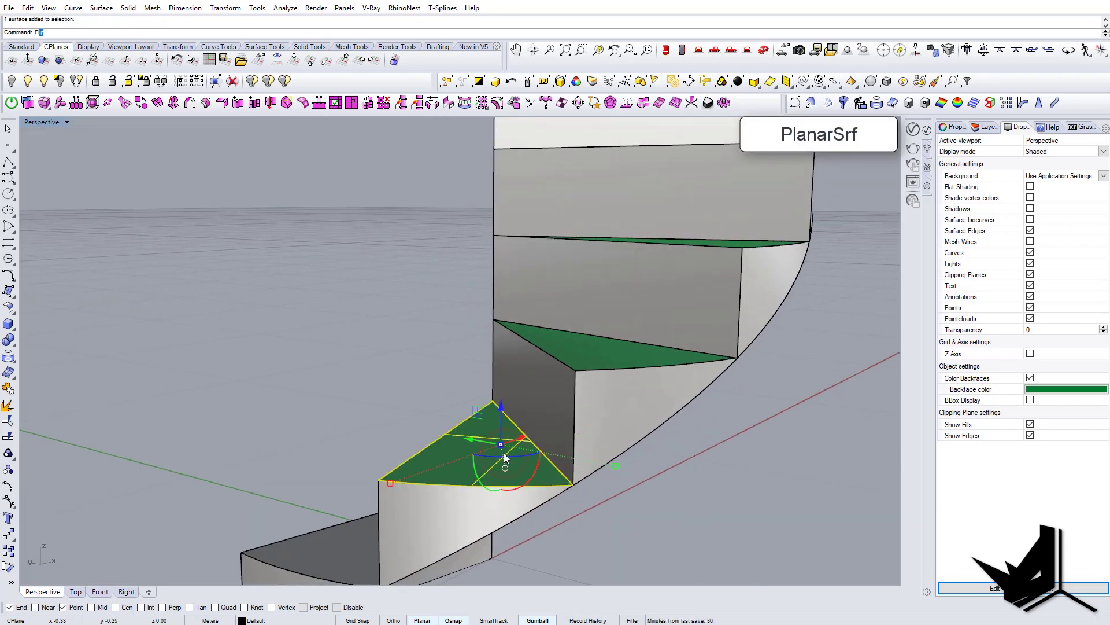
type("lip")
key("Return")
Select the third tread's front edge, outer curve and back edge as boundary curves for a planar surface
right_click_drag(473, 390, 591, 447)
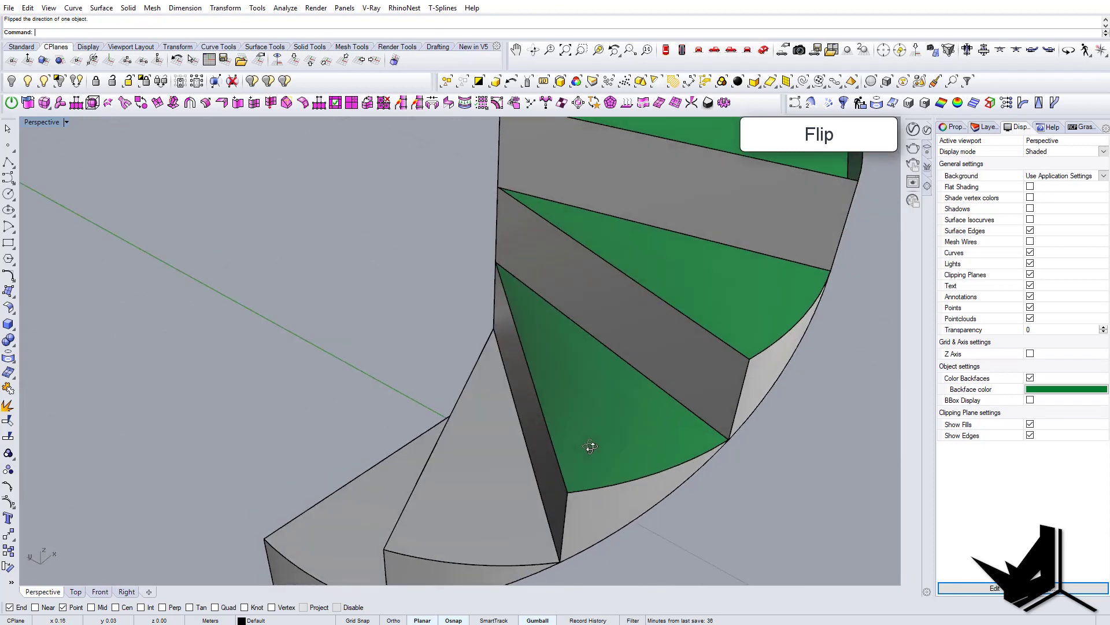
left_click(557, 445)
left_click(624, 482)
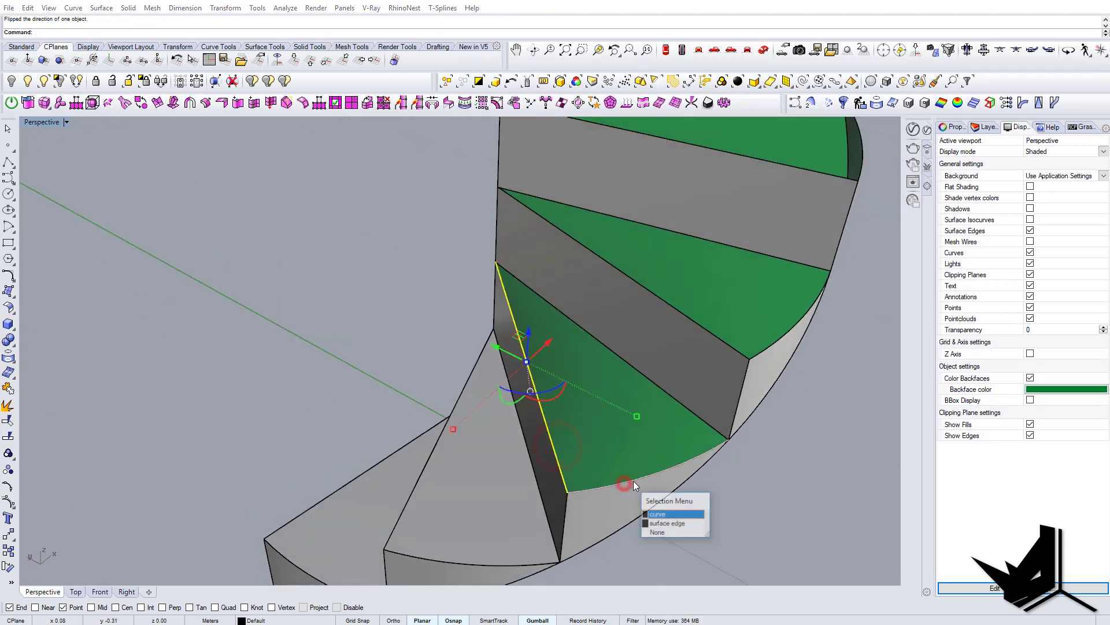
left_click(684, 524)
left_click(703, 418)
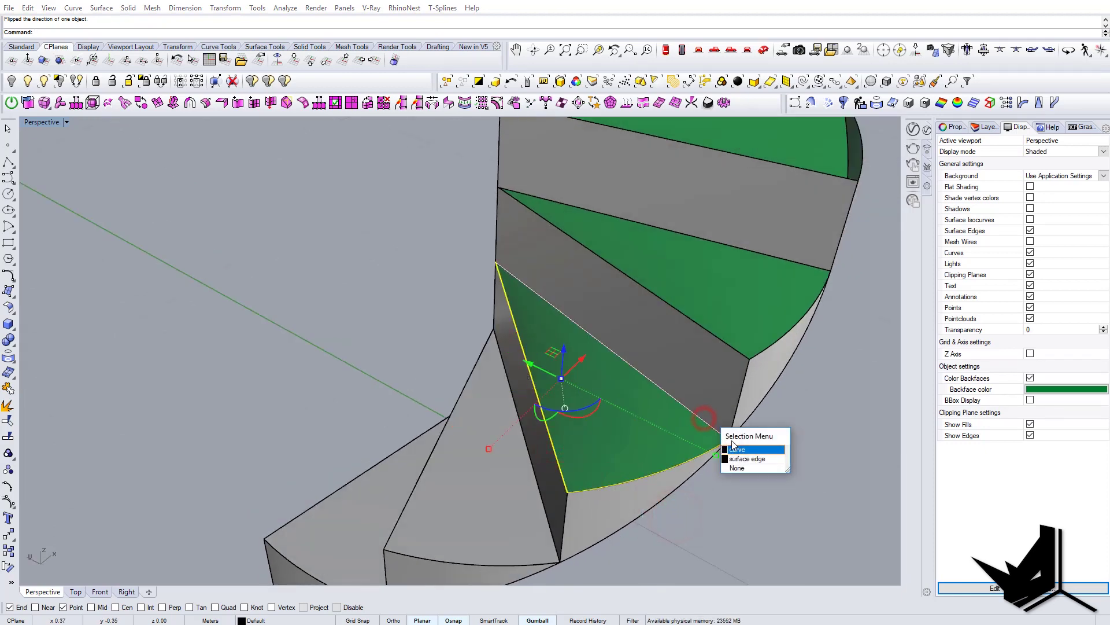
left_click(736, 449)
Add the fourth tread's front edge, outer curve and back edge to the selection
right_click_drag(738, 446, 646, 455)
left_click(645, 442)
left_click(696, 448)
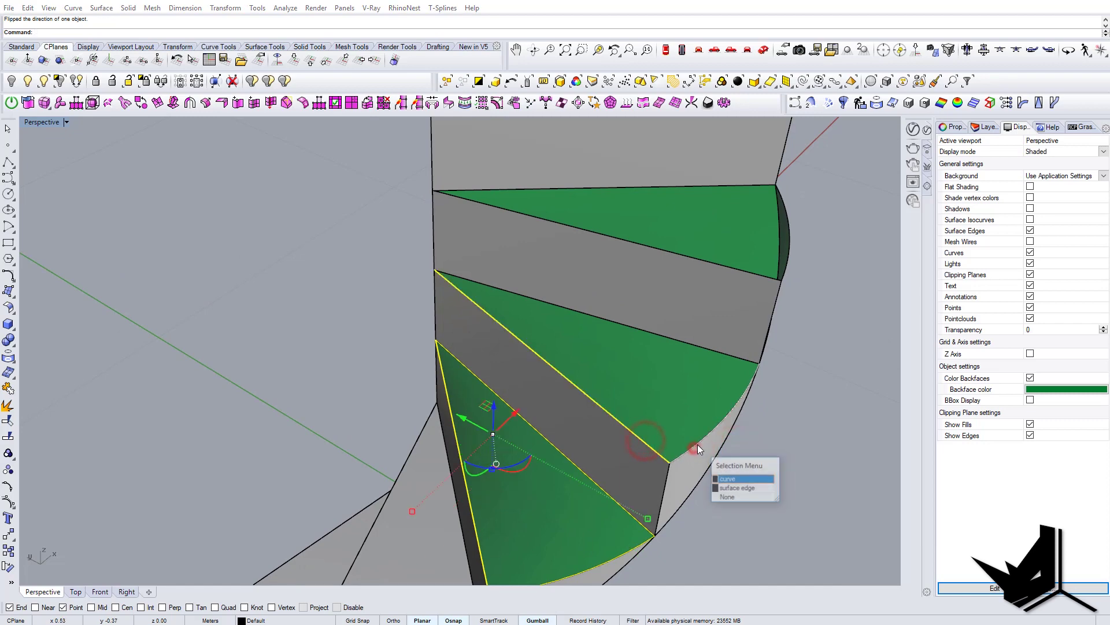
left_click(736, 478)
left_click(692, 342)
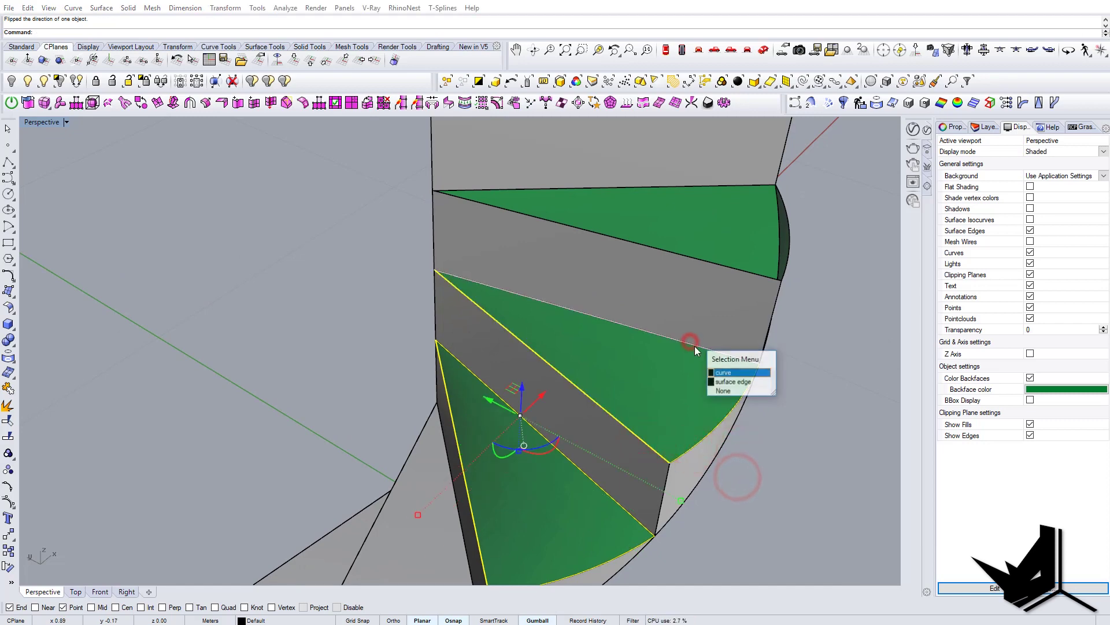
left_click(734, 372)
Add the fifth tread's front edge, outer curve and back edge to the selection
right_click_drag(734, 371, 497, 449)
left_click(491, 458)
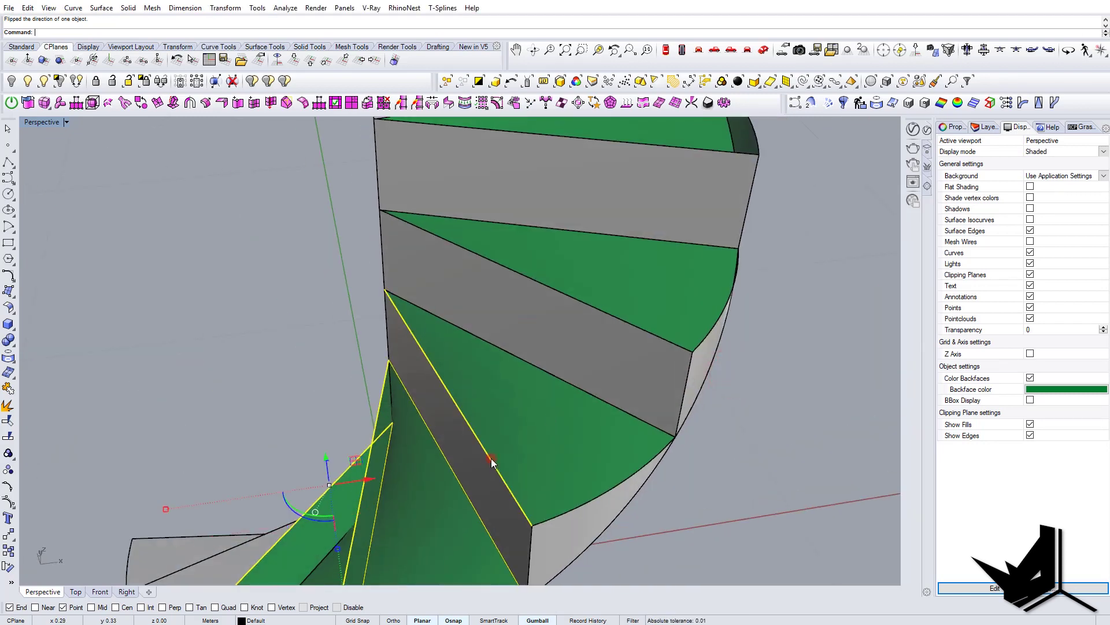
left_click(595, 498)
left_click(630, 523)
left_click(621, 411)
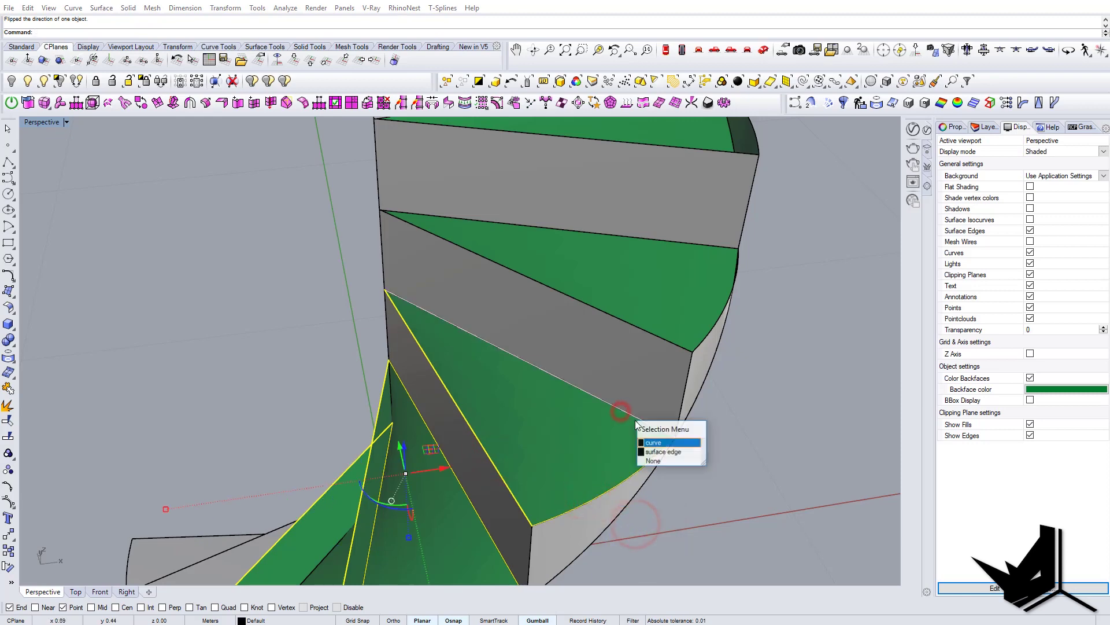
left_click(664, 451)
Add the sixth tread's front edge, outer curve and back edge to the selection
right_click_drag(622, 351, 530, 398)
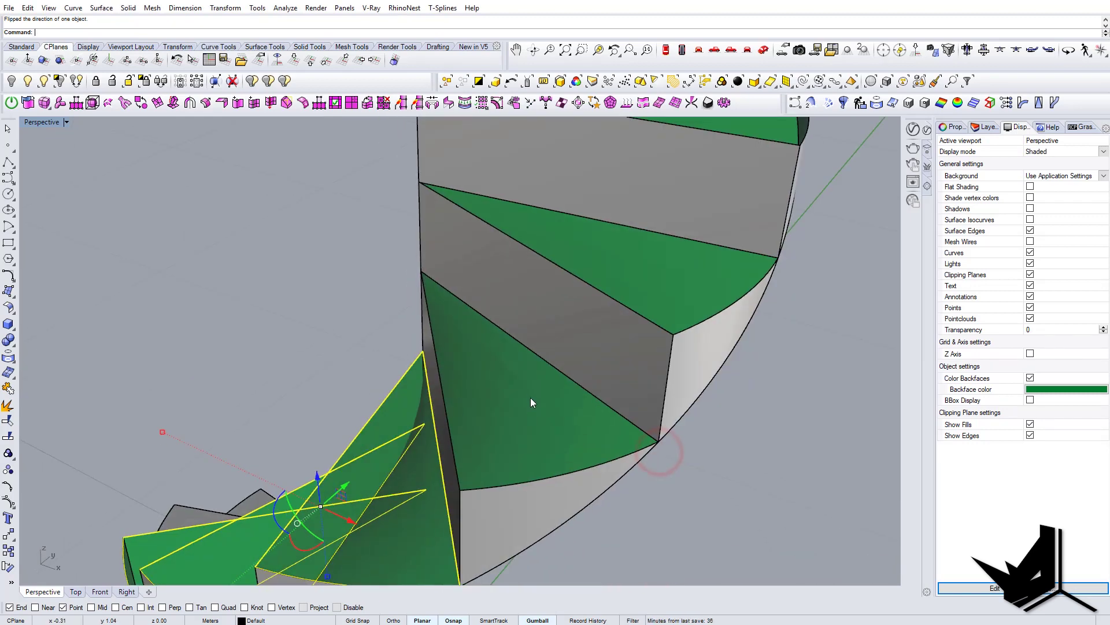
left_click(453, 431)
left_click(532, 482)
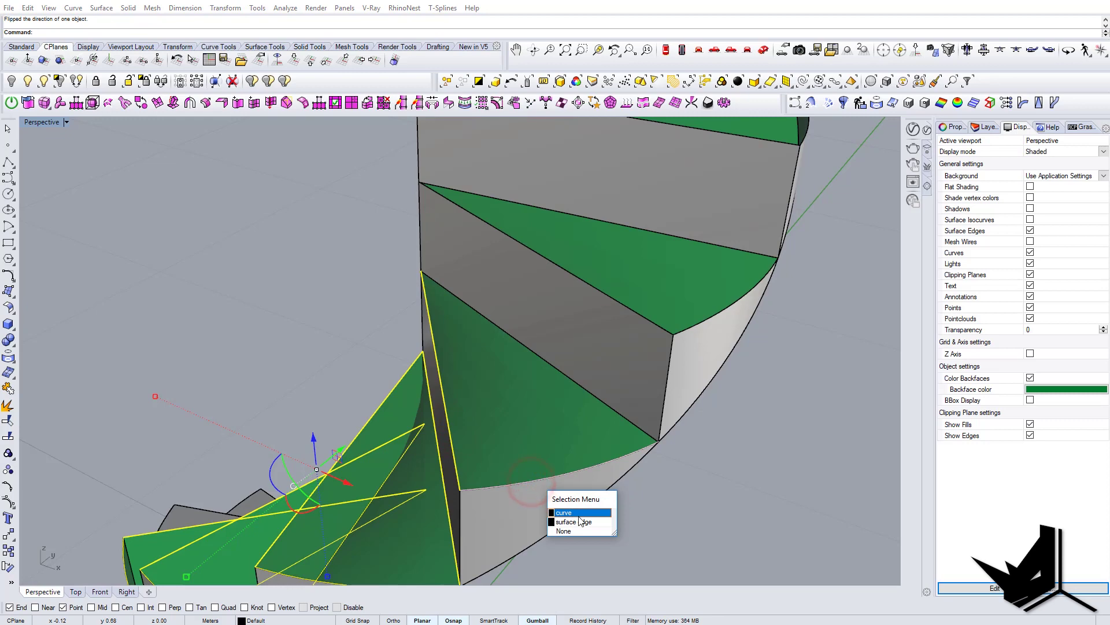
left_click(582, 521)
left_click(601, 398)
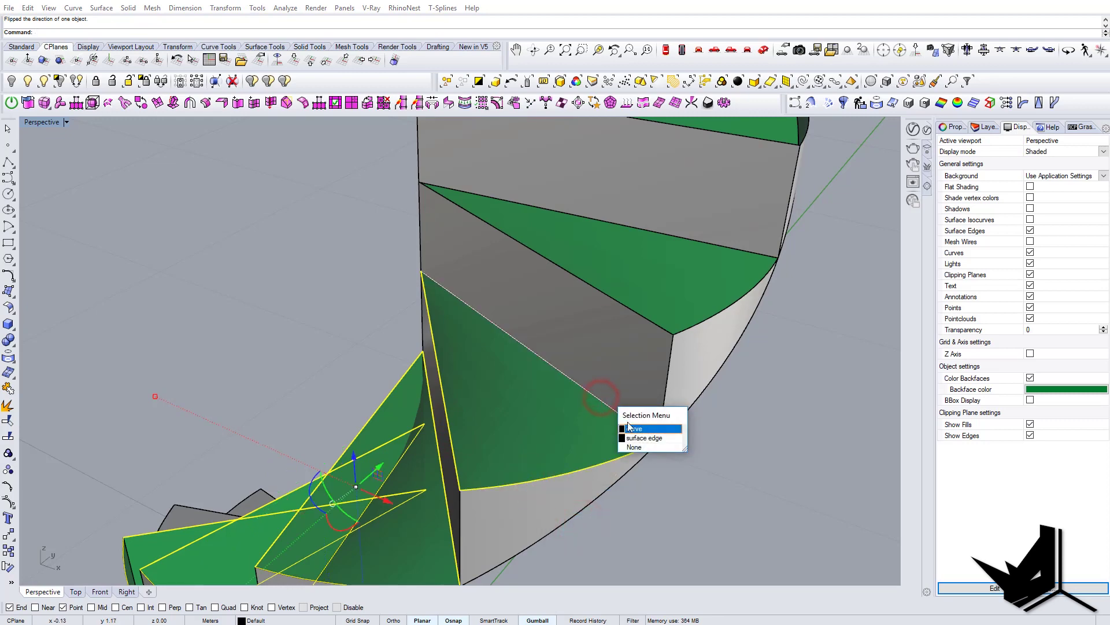
left_click(637, 437)
Continue up the stair, adding the next open tread's outer curve and back edge to the selection
right_click_drag(636, 438, 696, 404)
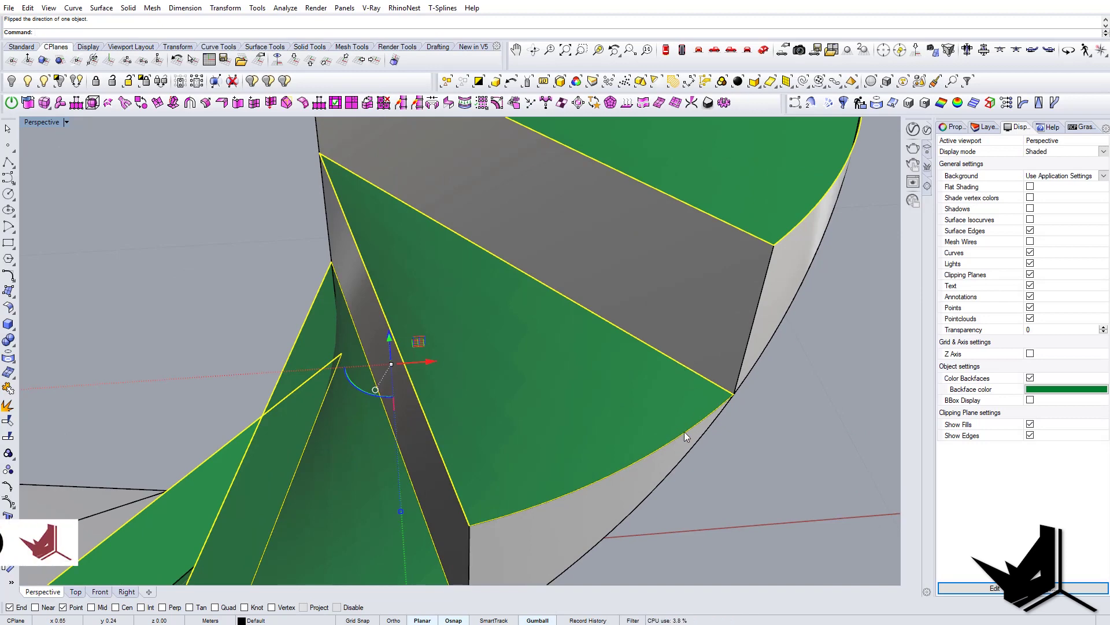
right_click_drag(672, 385, 632, 376, "shift")
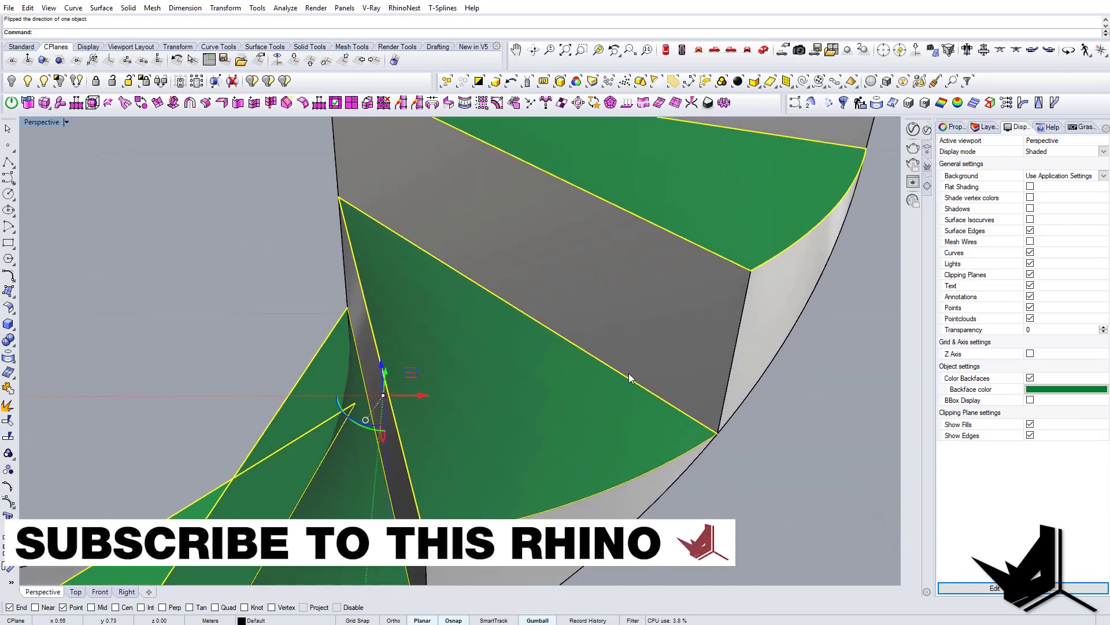
right_click_drag(640, 473, 619, 417)
left_click(685, 464)
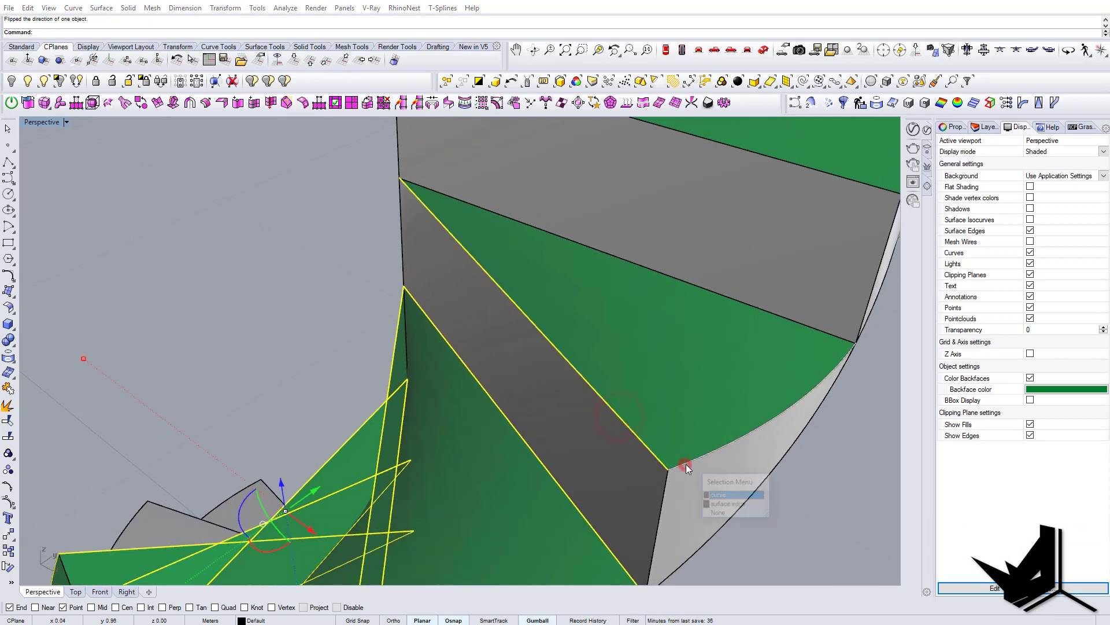
left_click(723, 504)
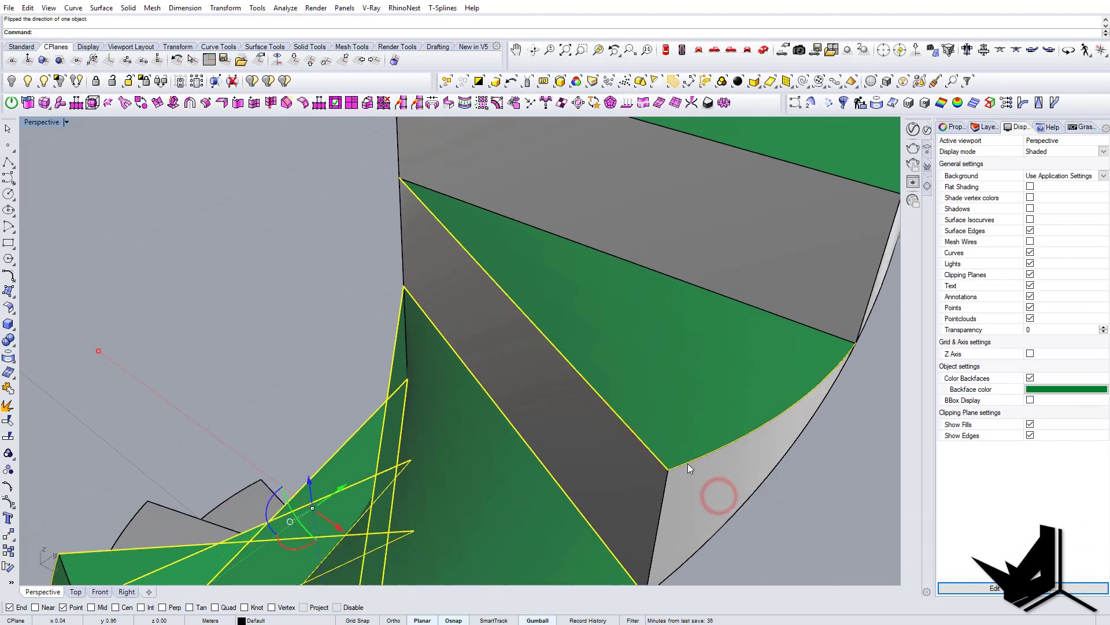
scroll(688, 464, "up", 5)
scroll(609, 478, "down", 5)
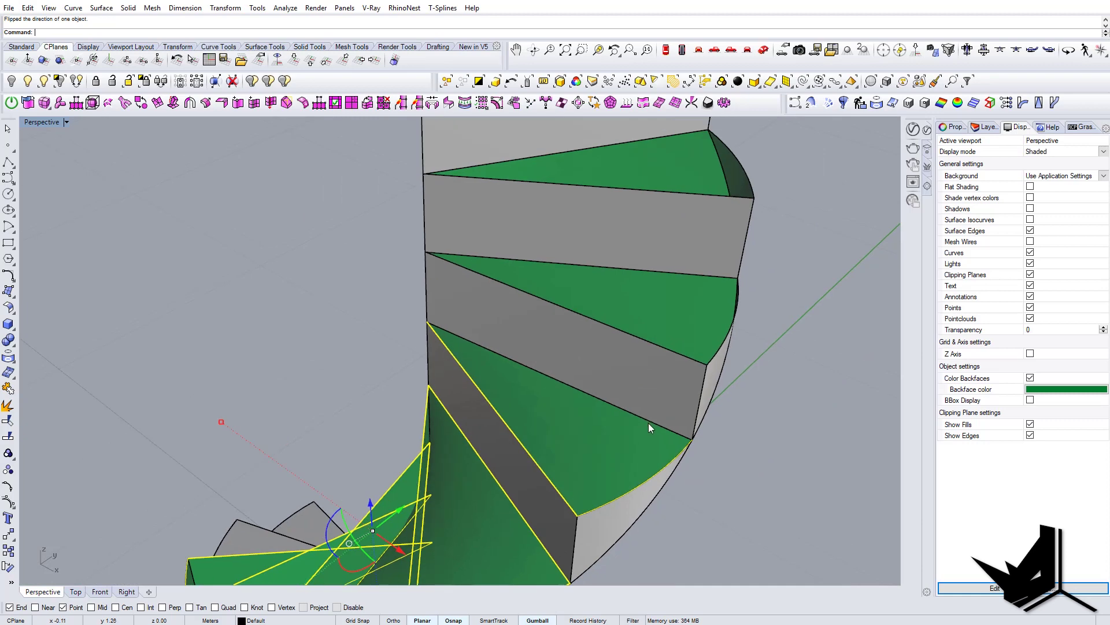
left_click(648, 423)
left_click(695, 461)
Add the front edge, outer curve and back edge of the sixth tread from the top to the selection
right_click_drag(695, 462, 544, 411)
left_click(610, 387, "shift")
left_click(658, 387, "shift")
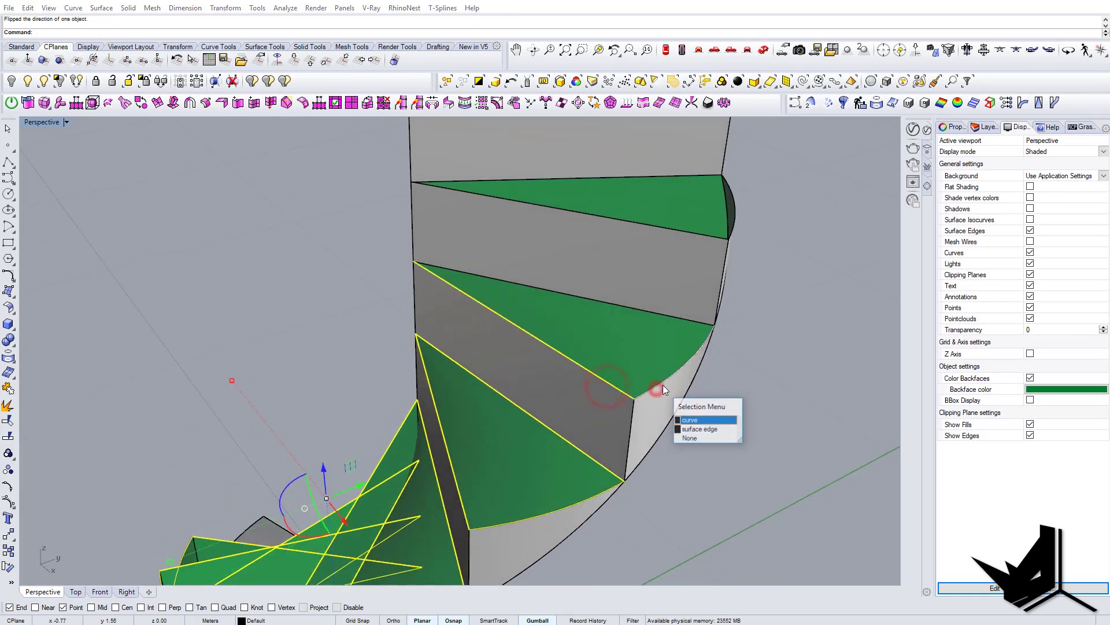
left_click(712, 428)
right_click_drag(709, 427, 600, 393)
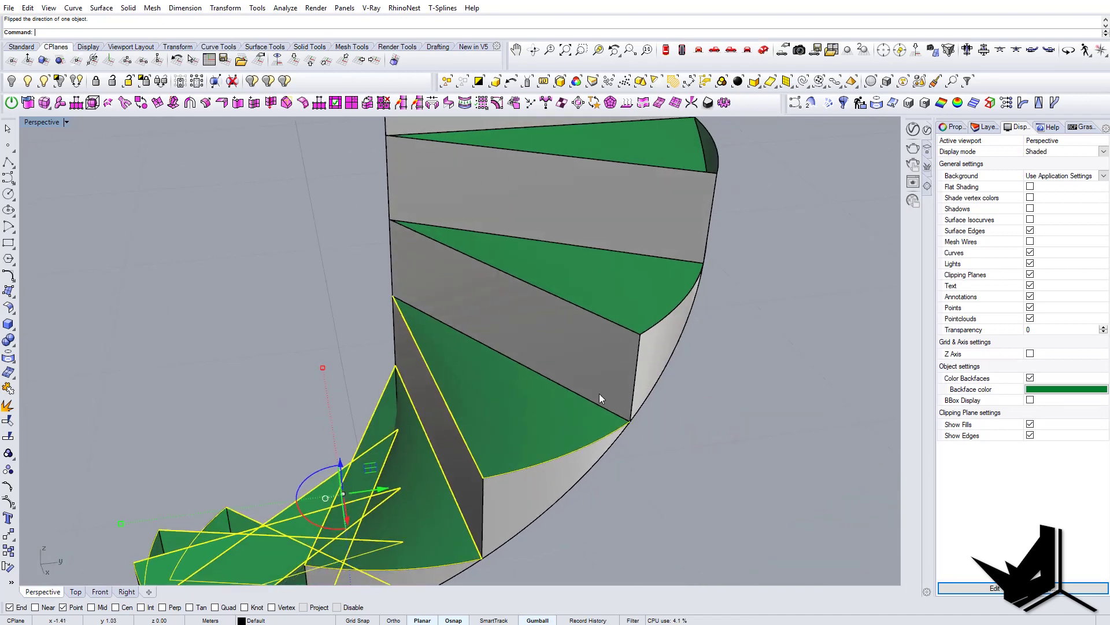
left_click(584, 399)
left_click(636, 440)
Add the front edge, outer curve and back edge of the fifth tread from the top to the selection
right_click_drag(633, 427, 585, 418)
left_click(617, 416, "shift")
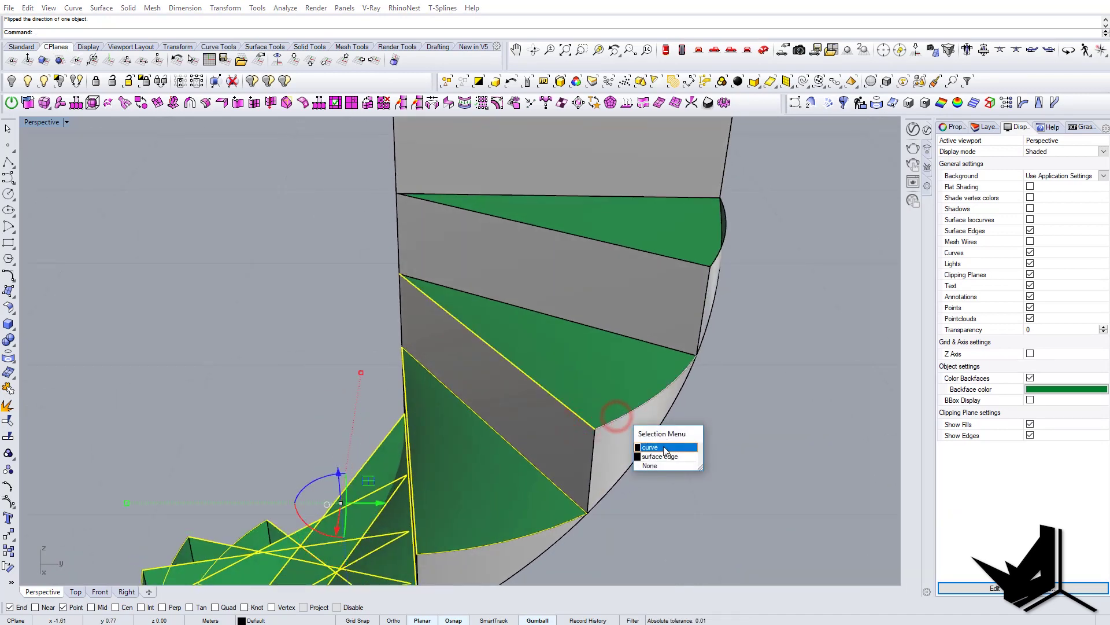
left_click(664, 446)
left_click(611, 331, "shift")
left_click(654, 358)
Add the front edge, outer curve and back edge of the fourth tread from the top to the selection
right_click_drag(659, 363, 535, 388)
left_click(544, 393, "shift")
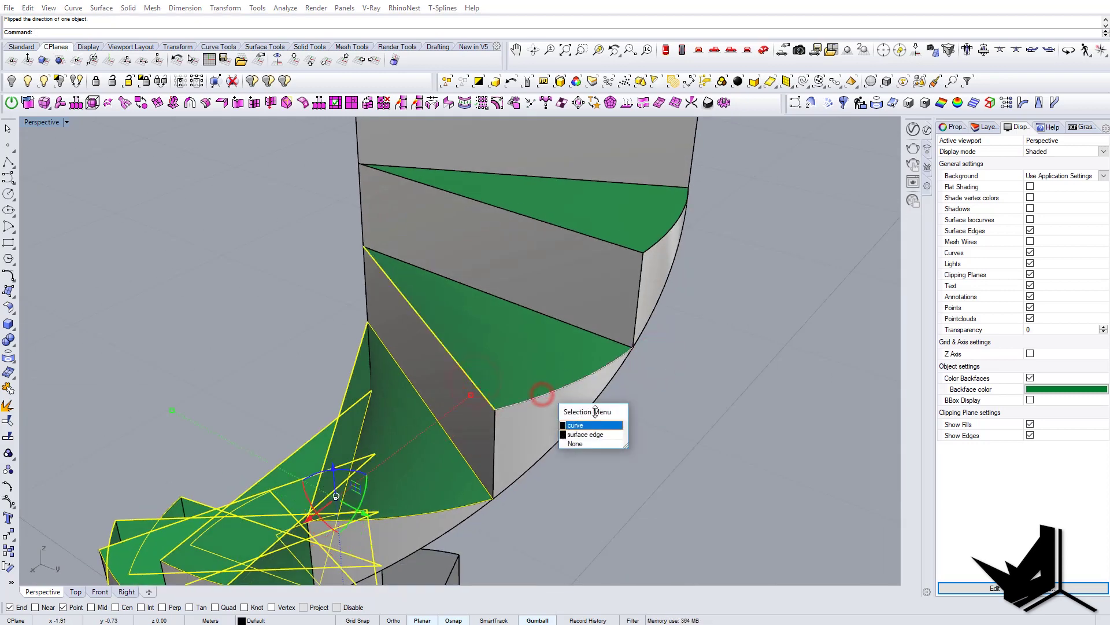
left_click(594, 432)
left_click(590, 328, "shift")
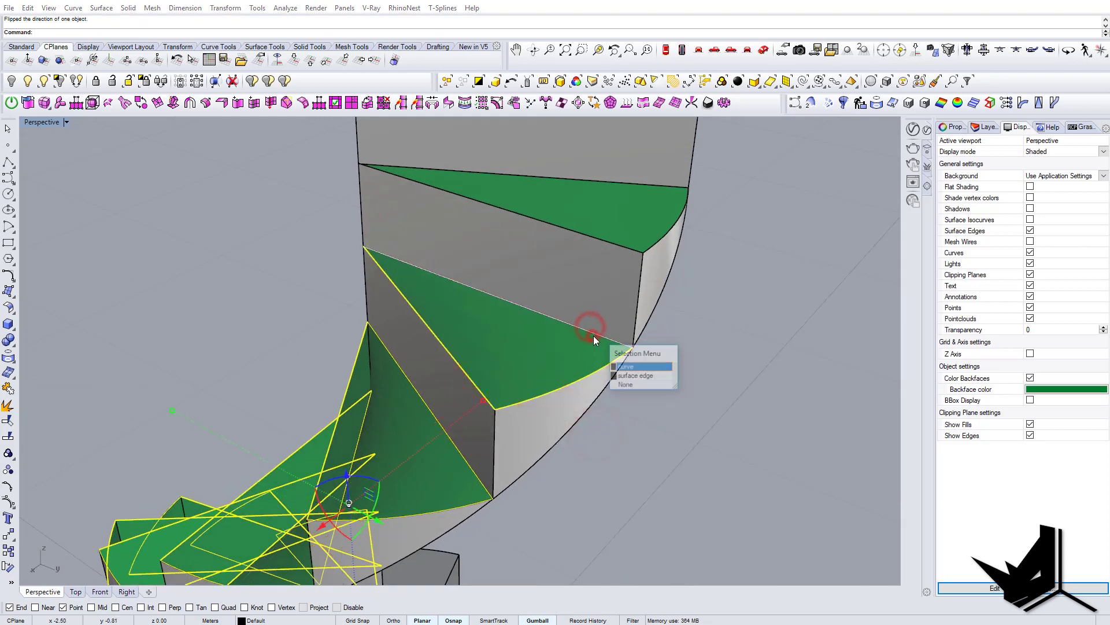
left_click(633, 368)
Add the front edge, outer curve and back edge of the third tread from the top to the selection
right_click_drag(632, 371, 514, 386)
left_click(490, 389, "shift")
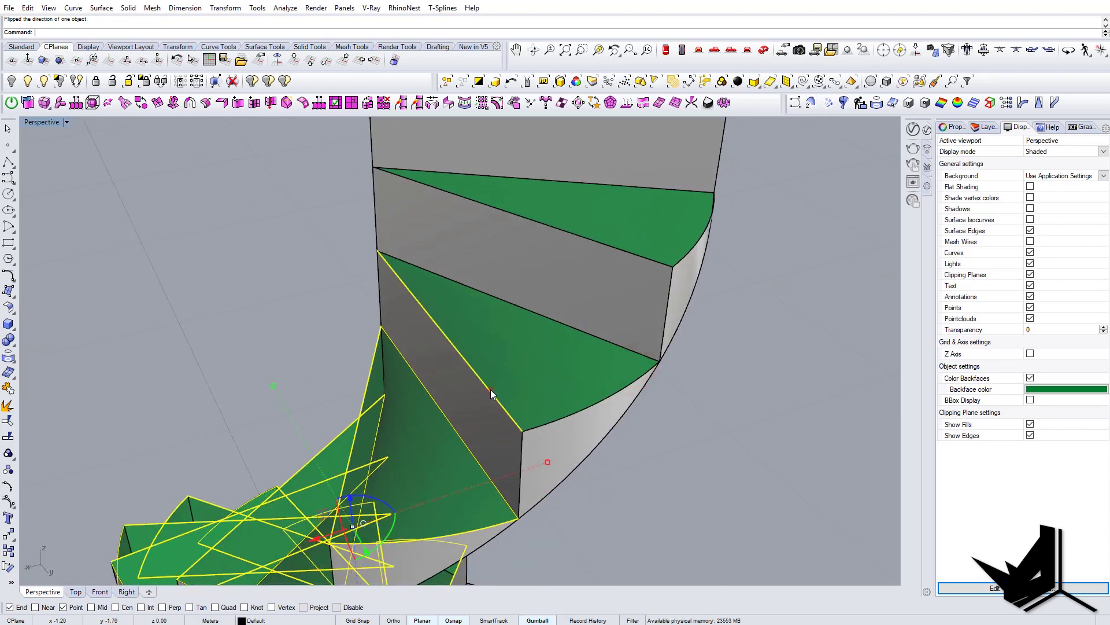
left_click(566, 418, "shift")
left_click(605, 459)
left_click(590, 333, "shift")
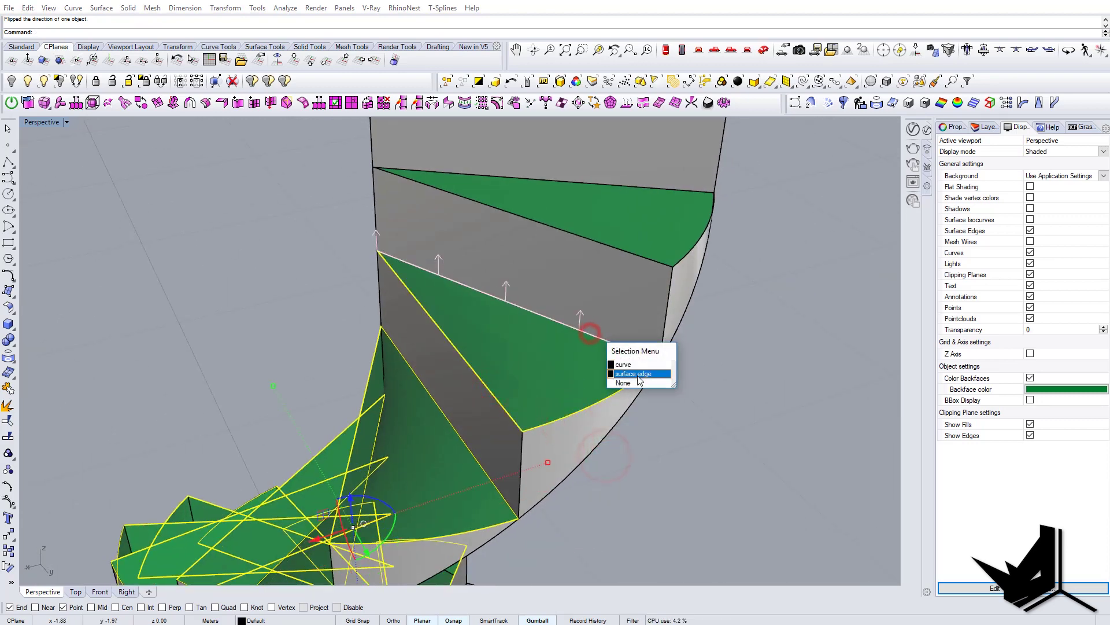
left_click(637, 371)
Add the front edge, outer curve and back edge of the second tread from the top to the selection
right_click_drag(603, 305, 548, 389, "shift")
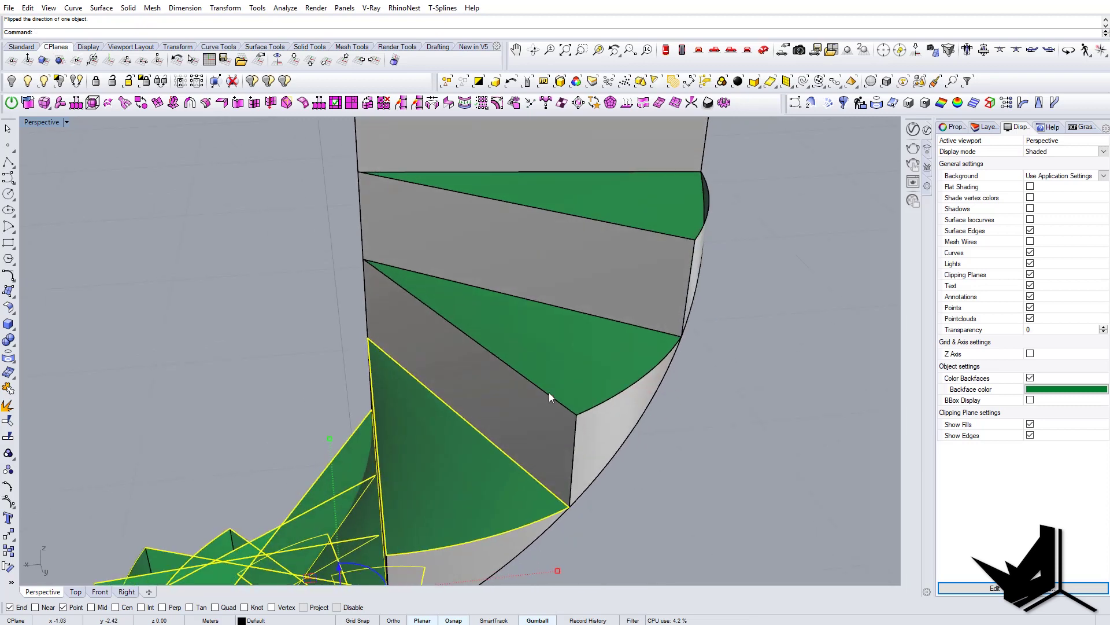
left_click(550, 392, "shift")
left_click(612, 398, "shift")
left_click(652, 438)
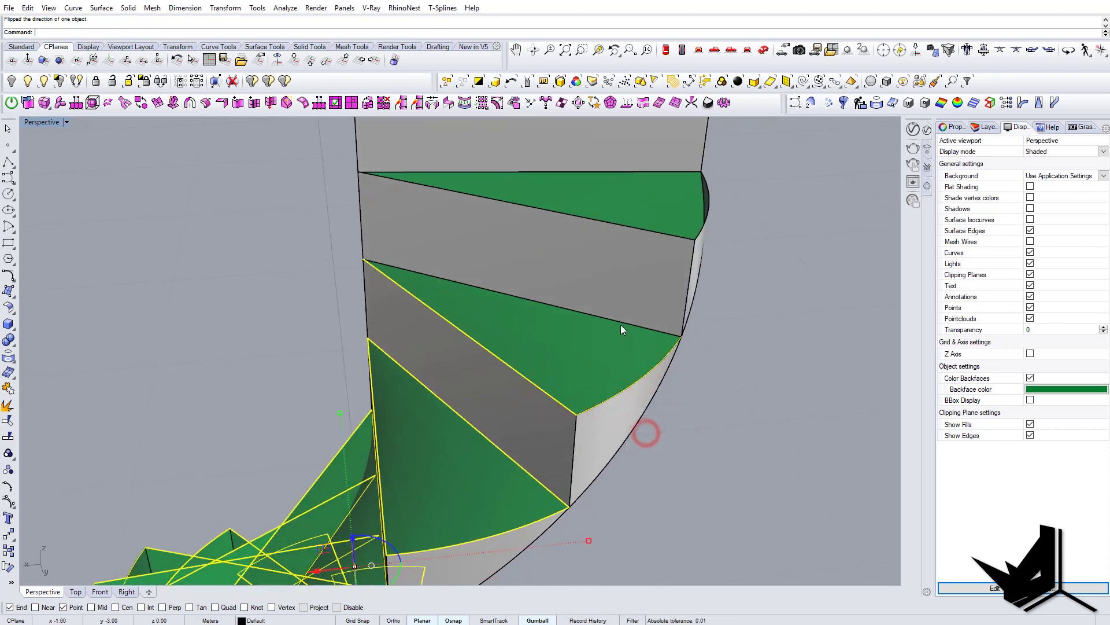
left_click(619, 322, "shift")
left_click(656, 353)
Complete the selection with the topmost tread's front edge, outer curve and back edge
right_click_drag(655, 354, 528, 363)
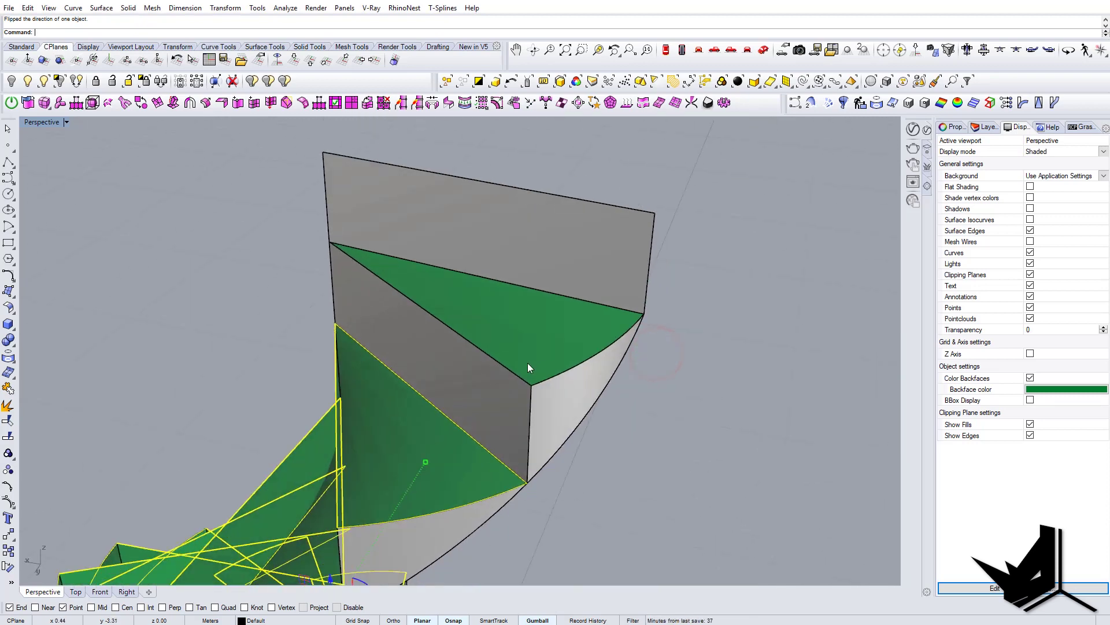
left_click(510, 366, "shift")
left_click(564, 373, "shift")
left_click(564, 372, "shift")
left_click(616, 407)
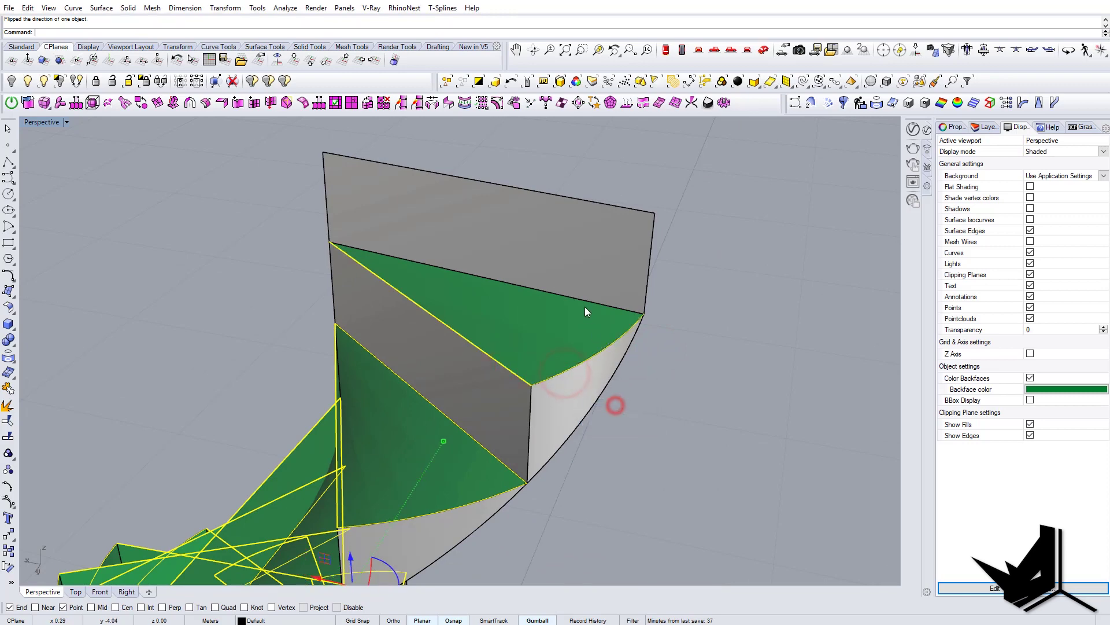
left_click(584, 301, "shift")
left_click(627, 334)
Close all the selected tread outlines with planar surfaces using PlanarSrf
scroll(627, 334, "down", 5)
right_click_drag(627, 334, 628, 386)
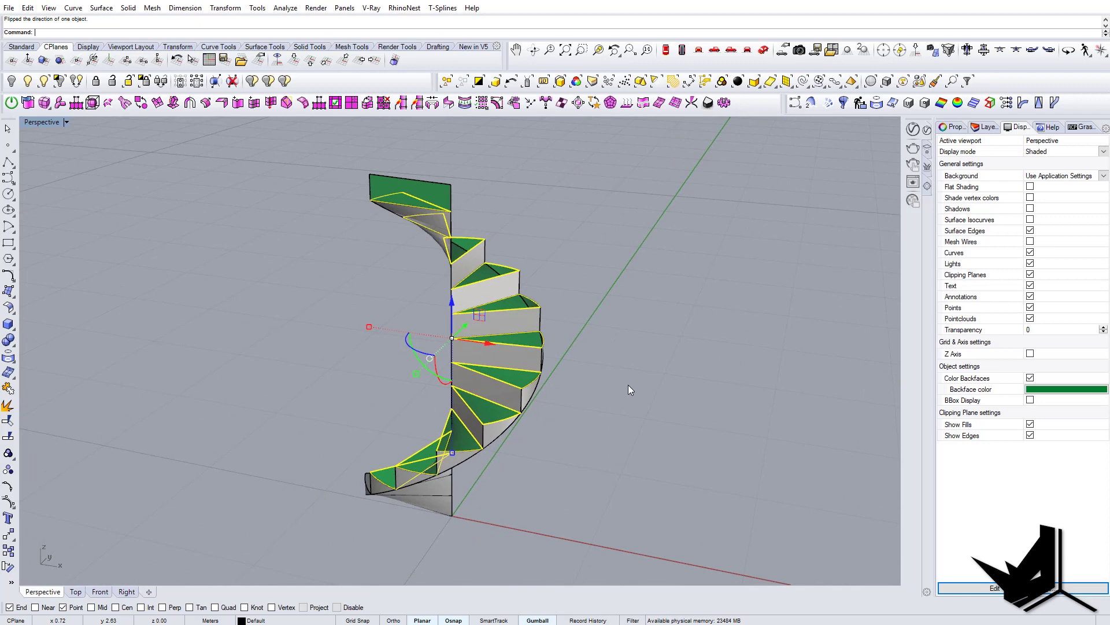
key("Return")
scroll(529, 289, "up", 6)
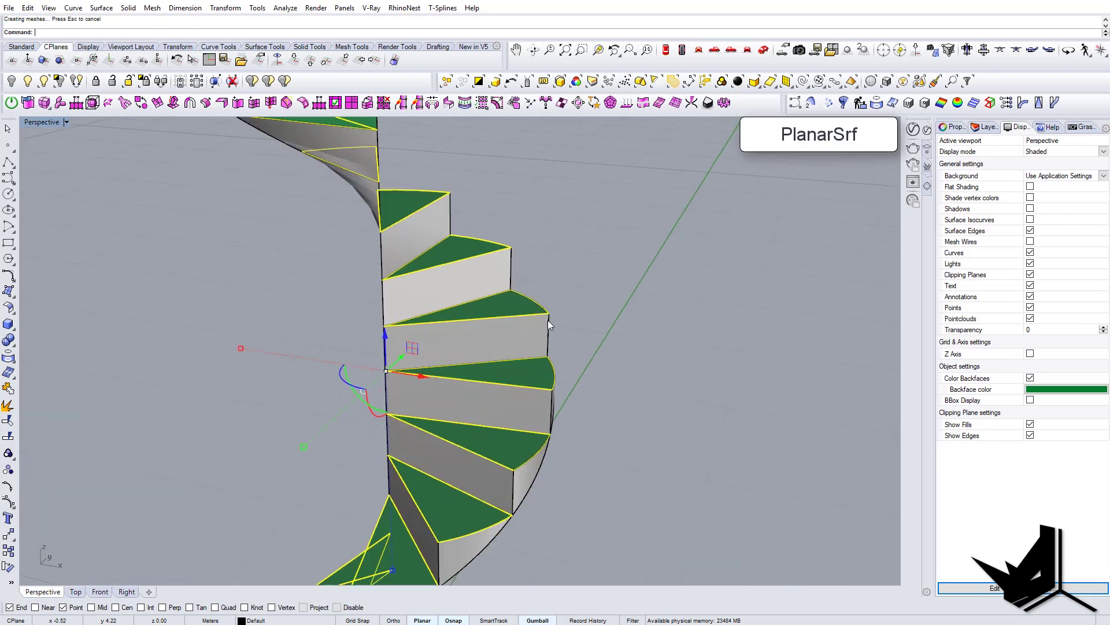
right_click_drag(547, 320, 428, 353)
right_click_drag(428, 352, 526, 389, "shift")
Select all the staircase geometry and join it with the Join command
scroll(526, 388, "down", 8)
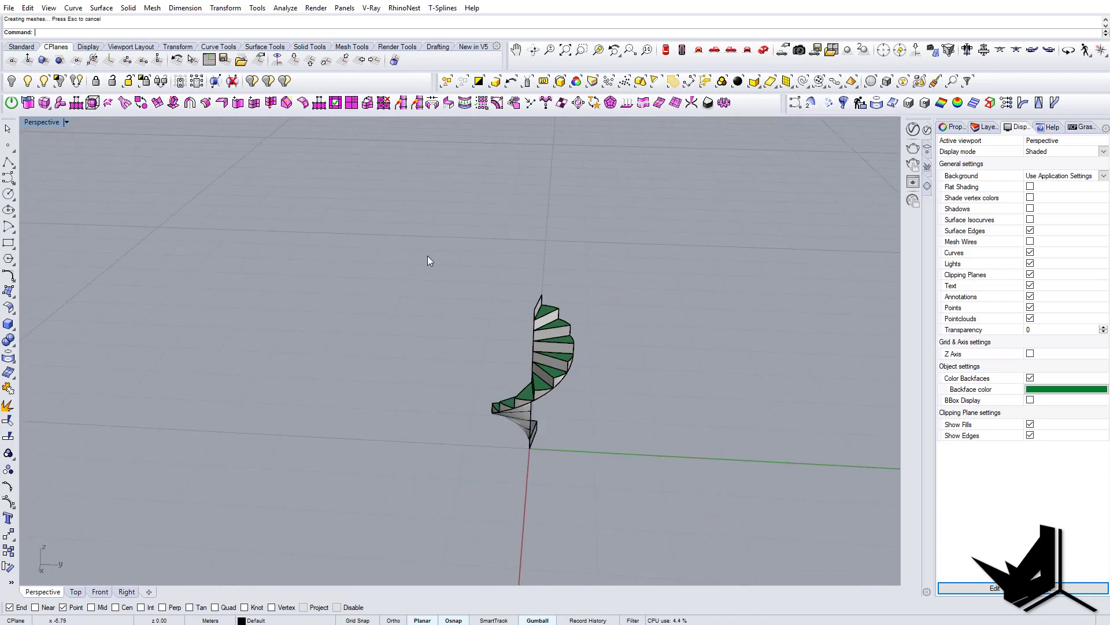
right_click_drag(650, 490, 571, 437)
scroll(532, 325, "up", 9)
type("Join")
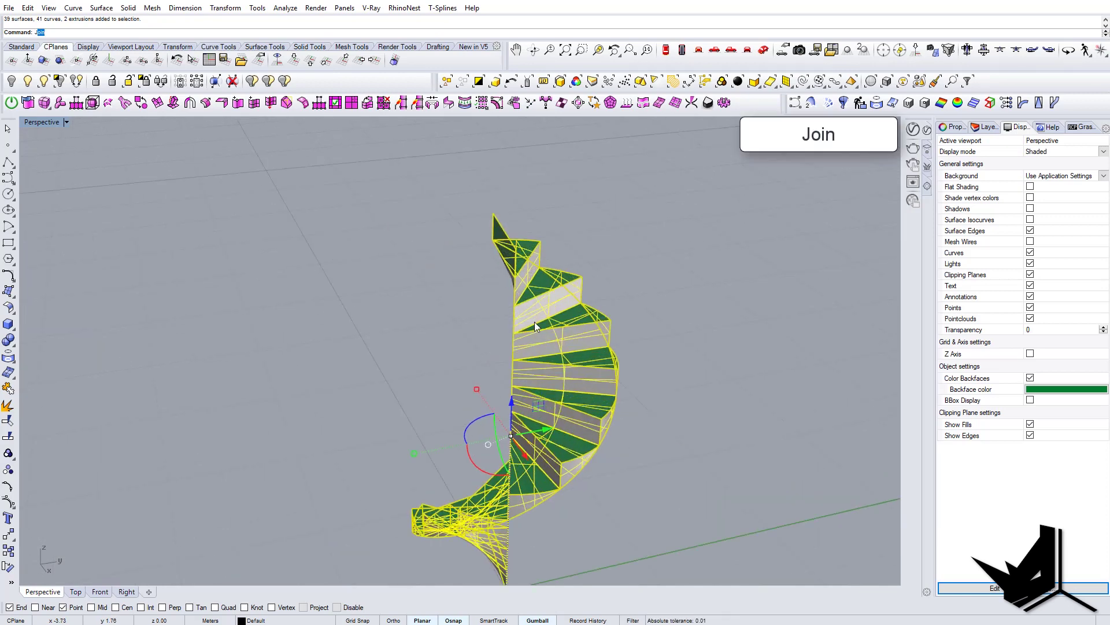
key("Return")
left_click(628, 359)
right_click_drag(628, 359, 533, 314)
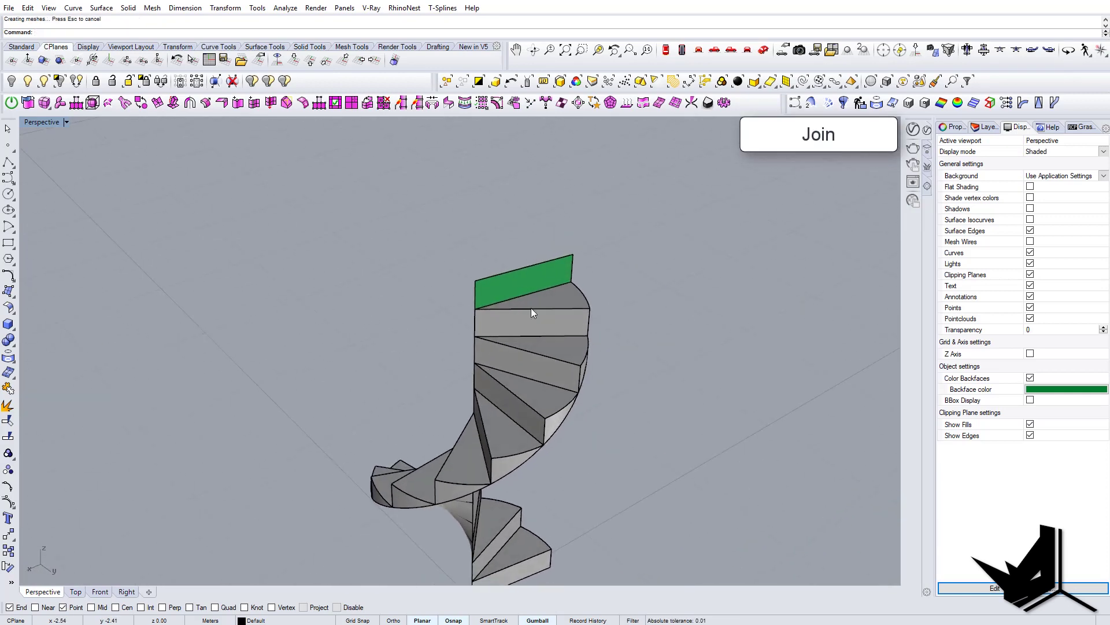
right_click_drag(450, 377, 540, 345)
scroll(495, 307, "up", 4)
left_click(521, 274)
right_click(520, 274)
key("Escape")
key("Escape")
Extract the topmost riser surface from the joined staircase with ExtractSrf and flip its direction
type("ExtractSrf")
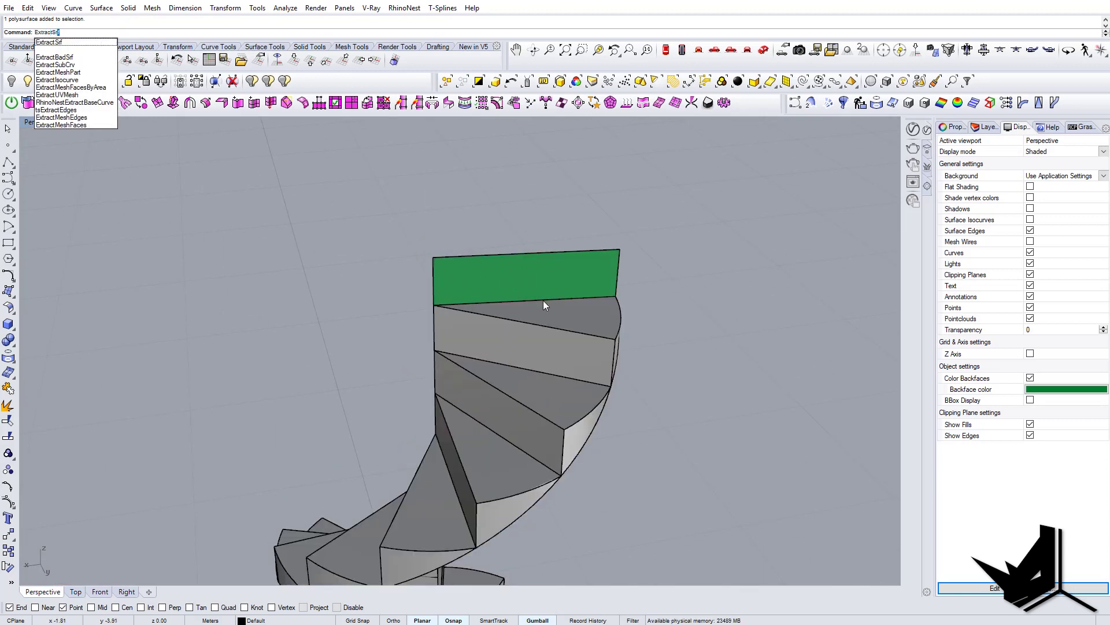
key("Return")
left_click(543, 301)
key("Return")
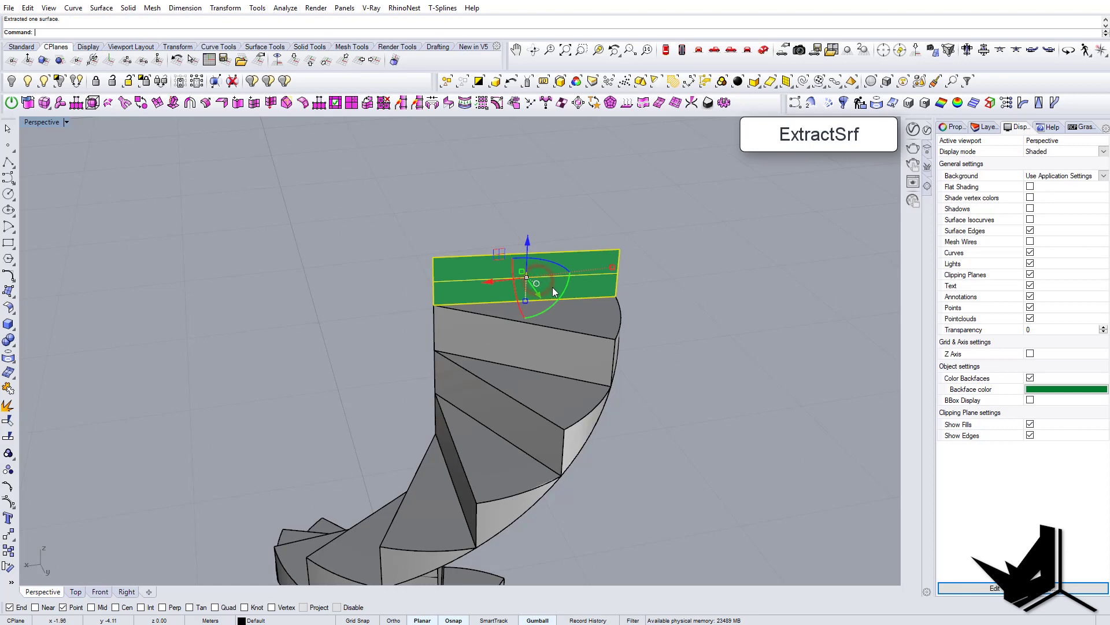
type("Flip")
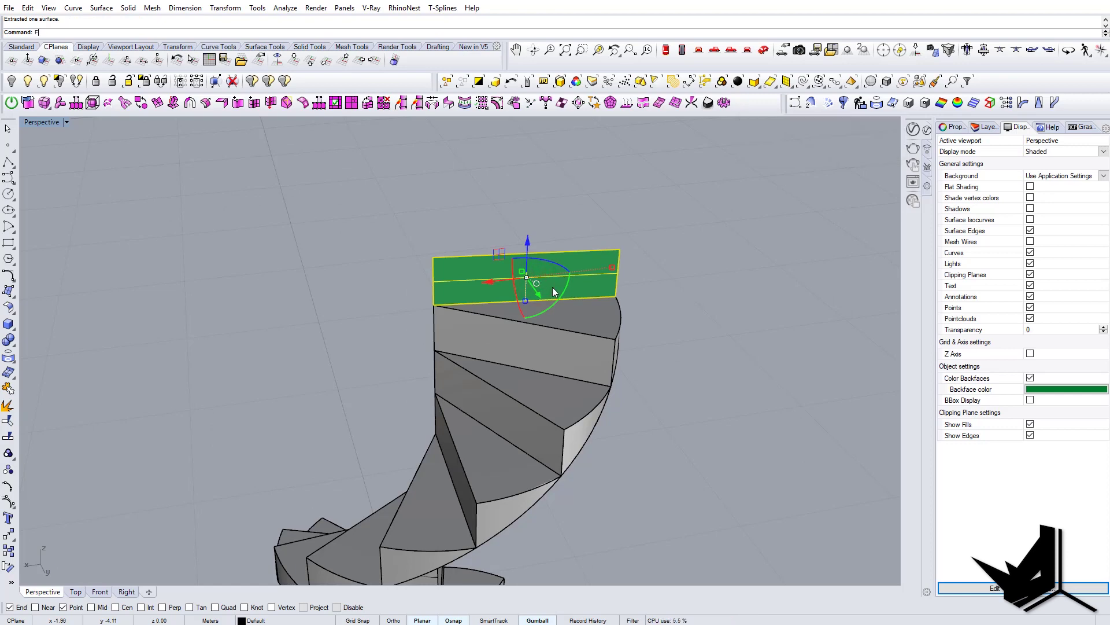
key("Return")
key("Escape")
Examine the whole staircase from several angles and compare its form with the reference photo
right_click_drag(553, 287, 597, 342)
scroll(597, 342, "down", 8)
right_click_drag(402, 455, 788, 389)
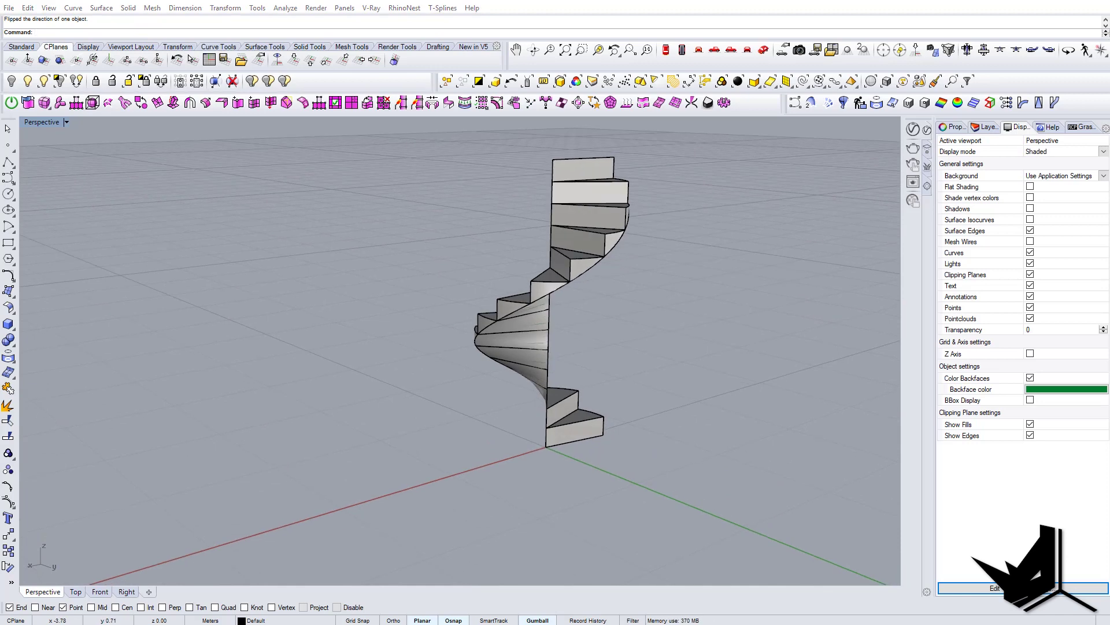
left_click_drag(370, 1, 100, 74)
left_click(476, 283)
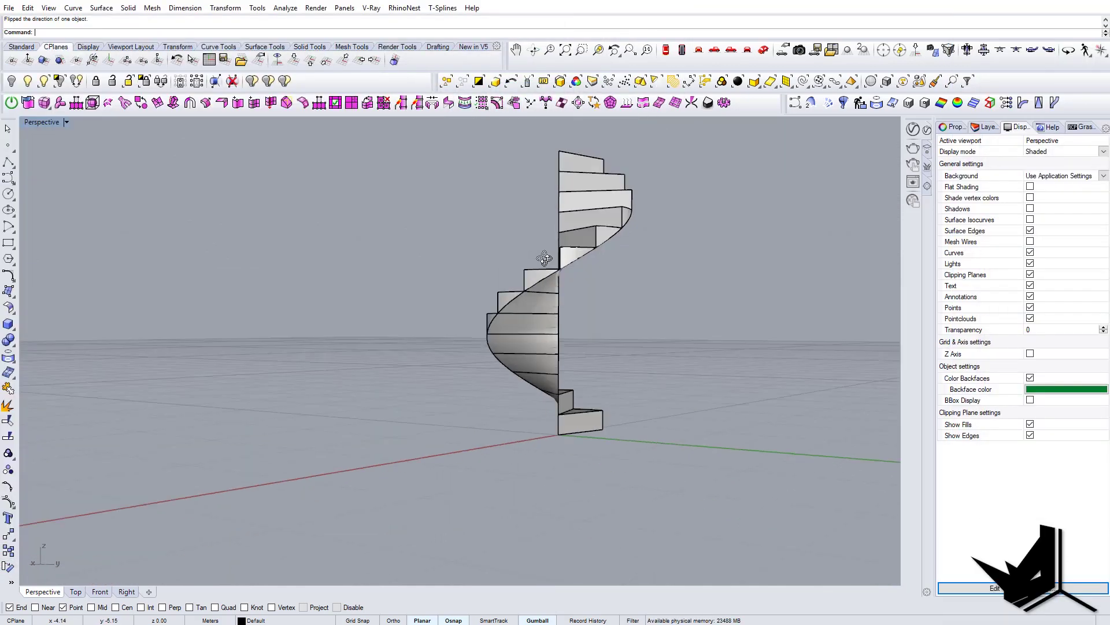
right_click_drag(477, 284, 300, 481)
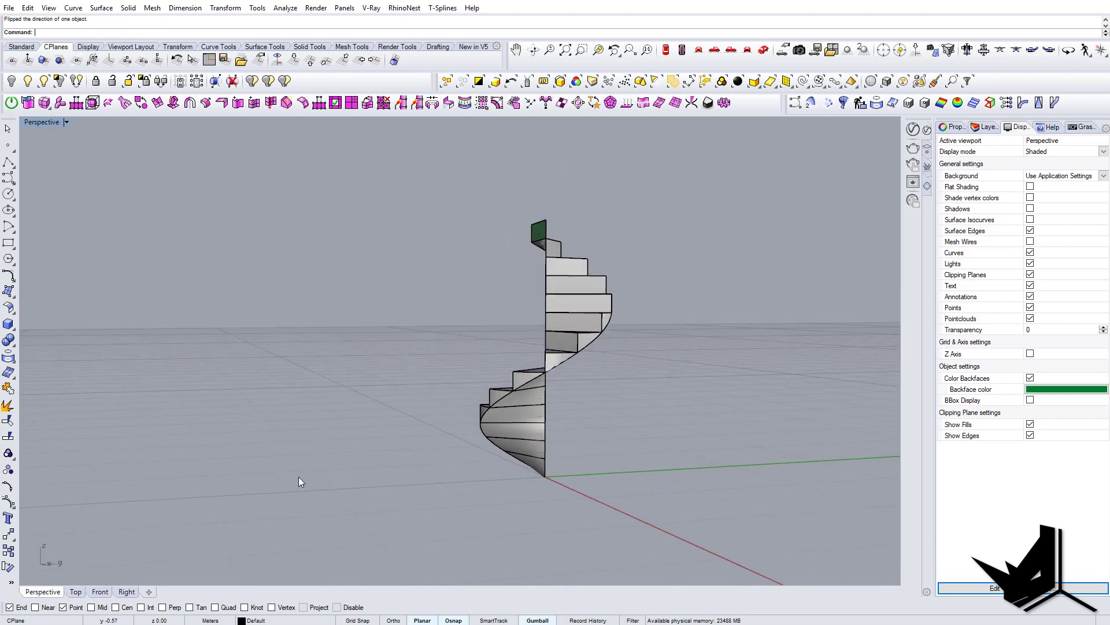
left_click(1, 188)
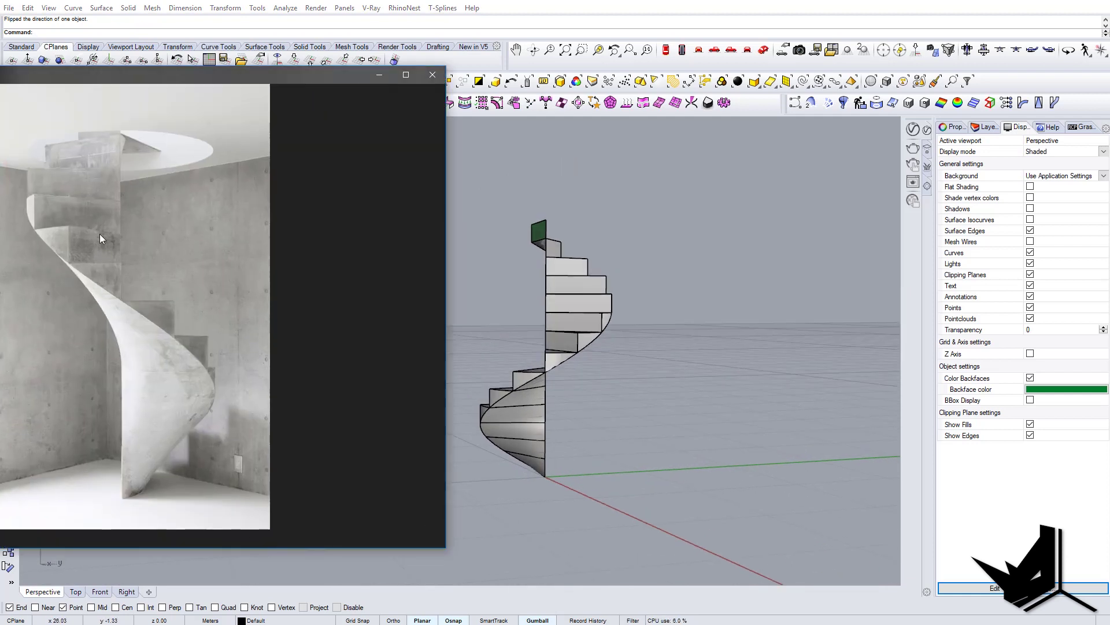
left_click_drag(187, 74, 506, 100)
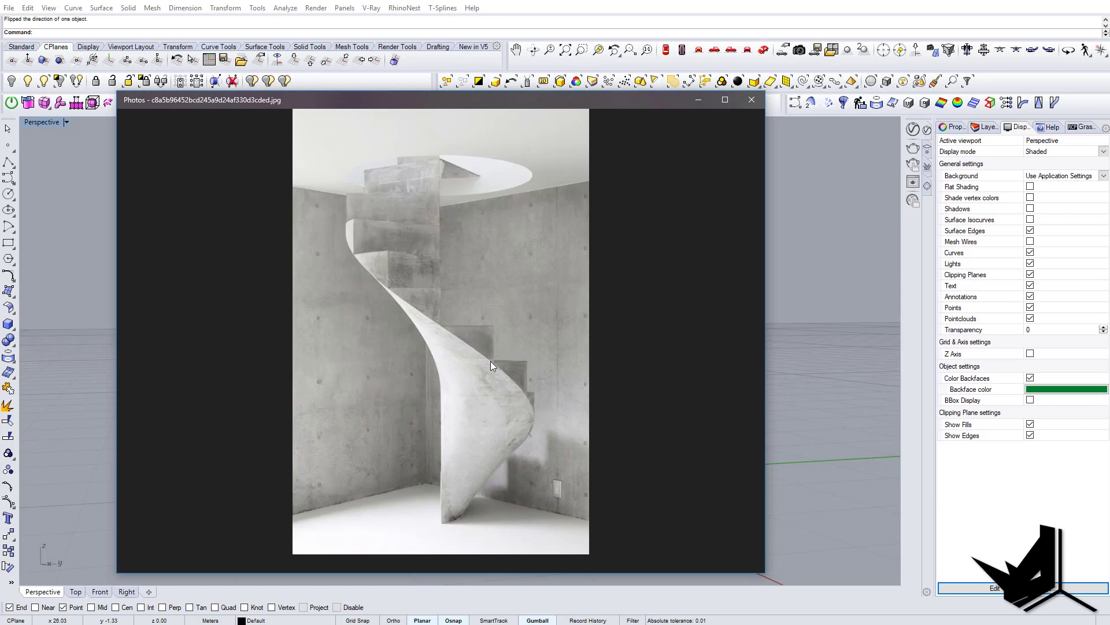
left_click(703, 103)
right_click_drag(556, 400, 574, 451)
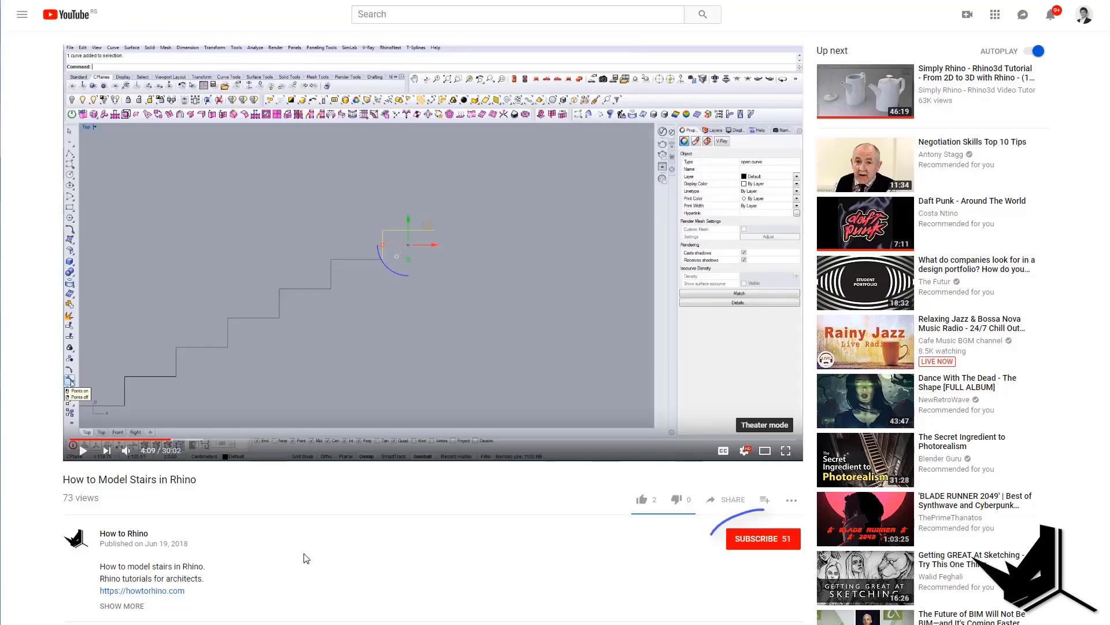
Switch to the How to Rhino video page on YouTube and subscribe to the channel
left_click(775, 542)
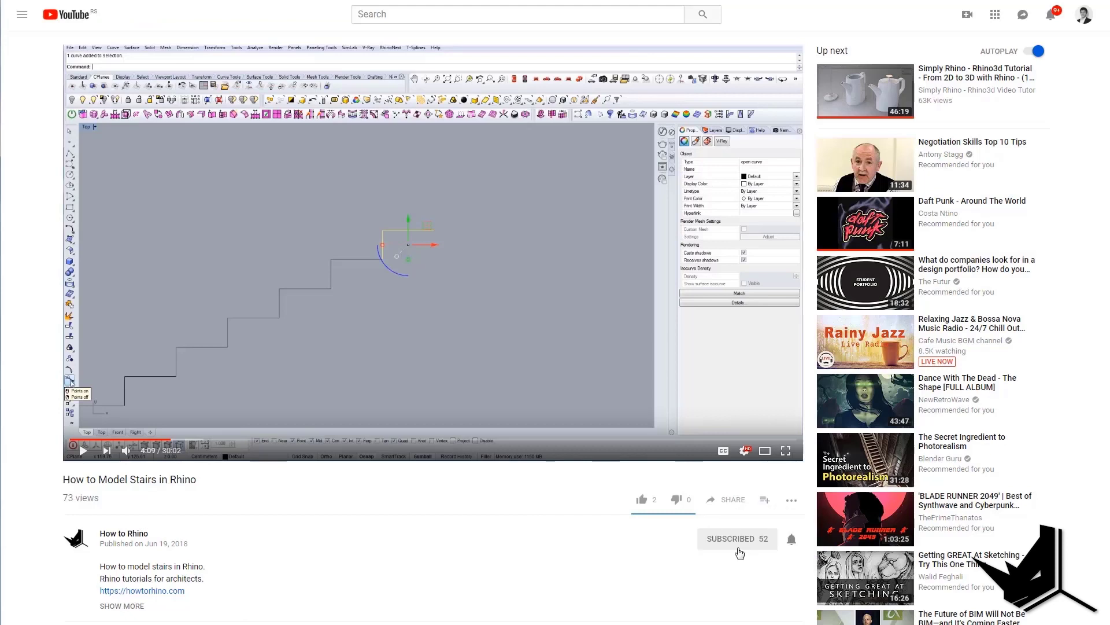